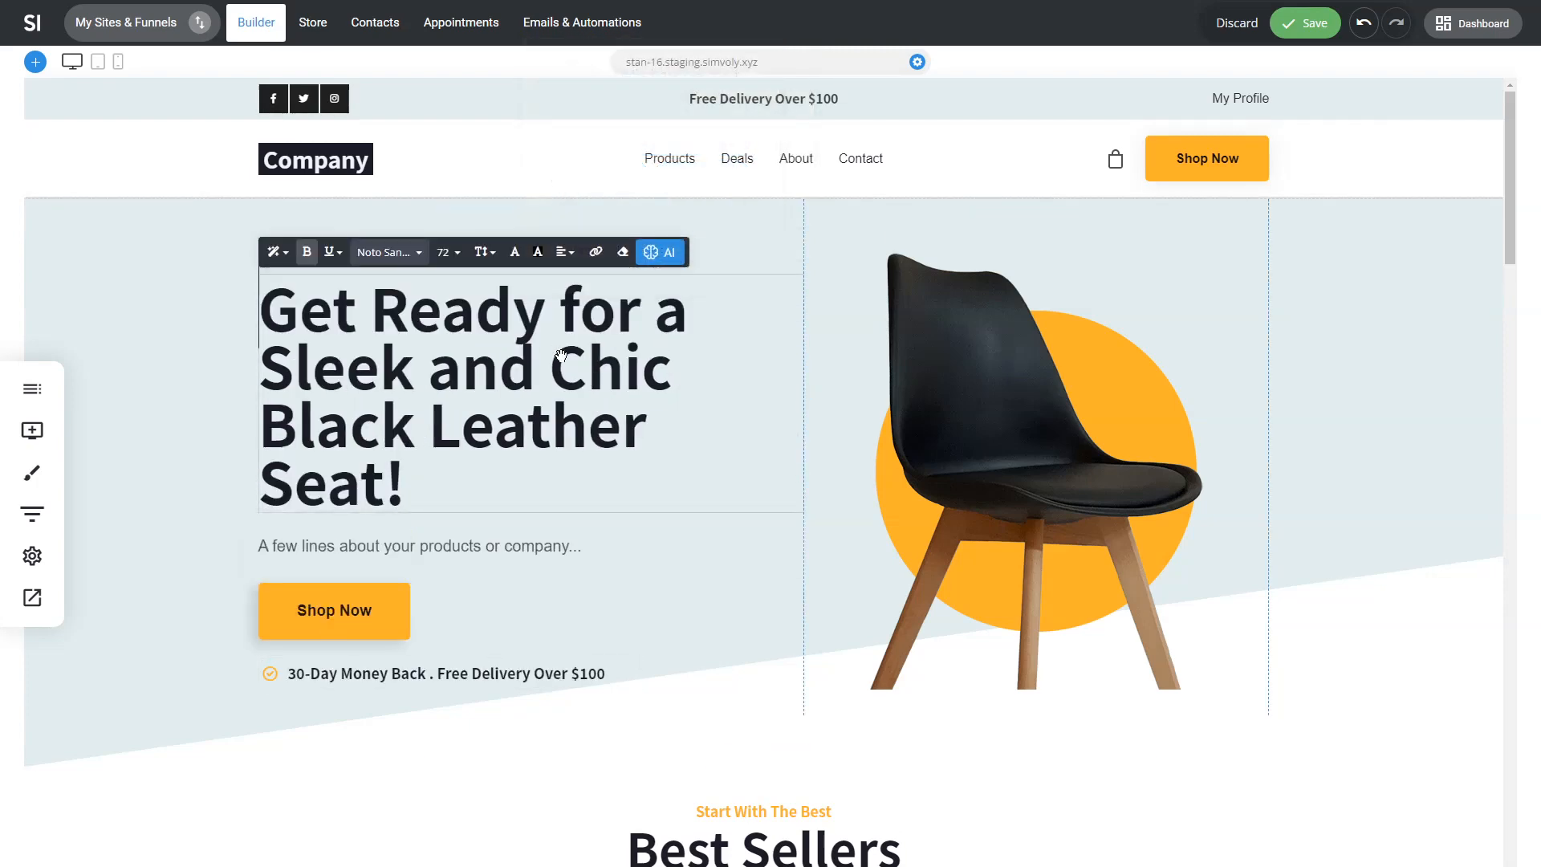
- View the AI assistant's text generation options for the hero heading, then close them without generating text
click(654, 253)
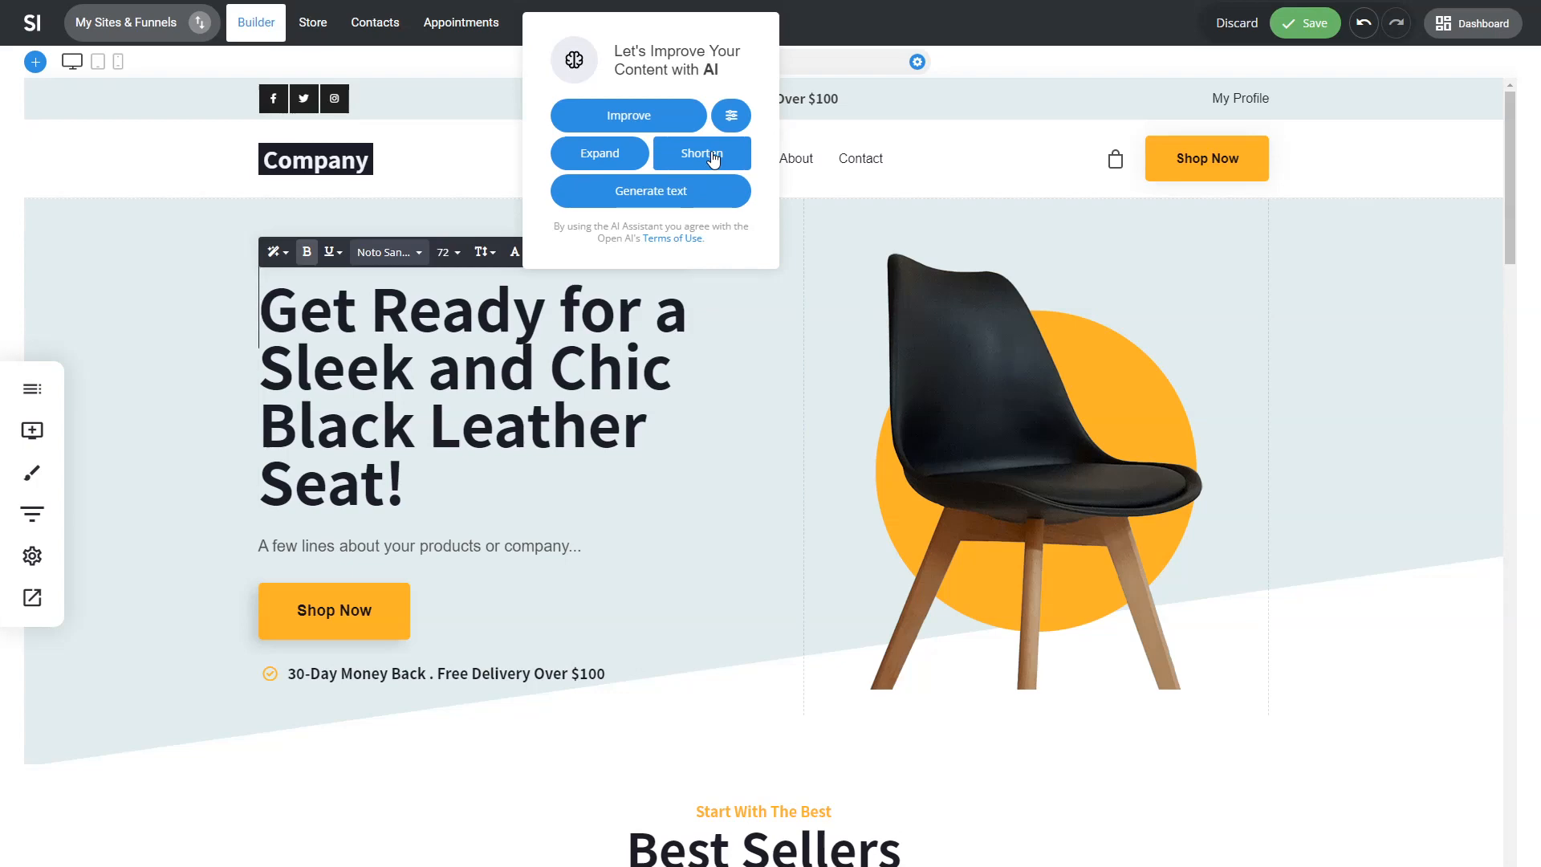
click(691, 200)
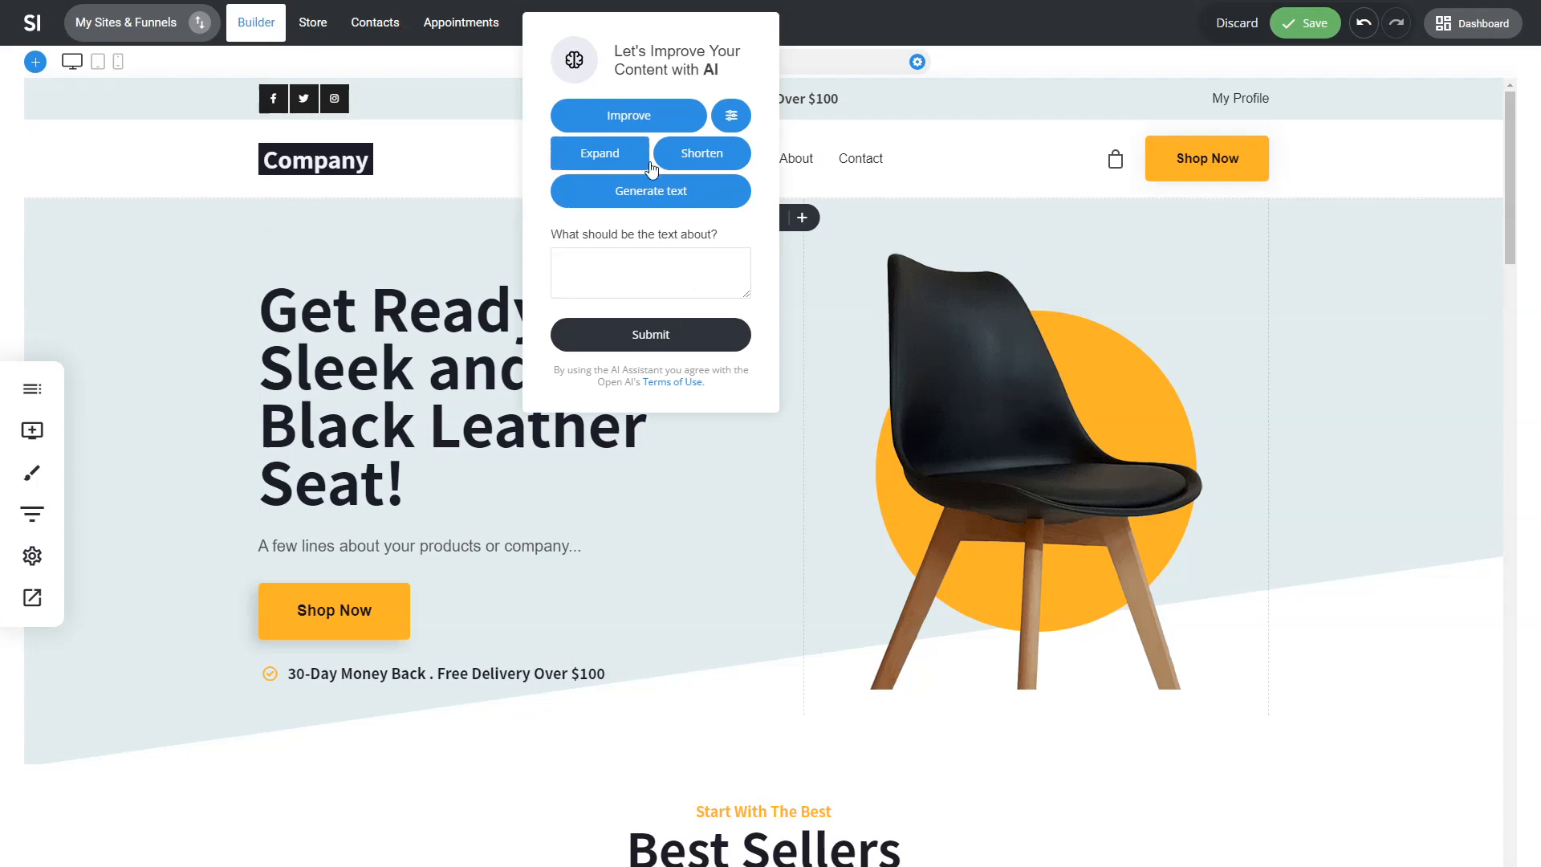
click(867, 257)
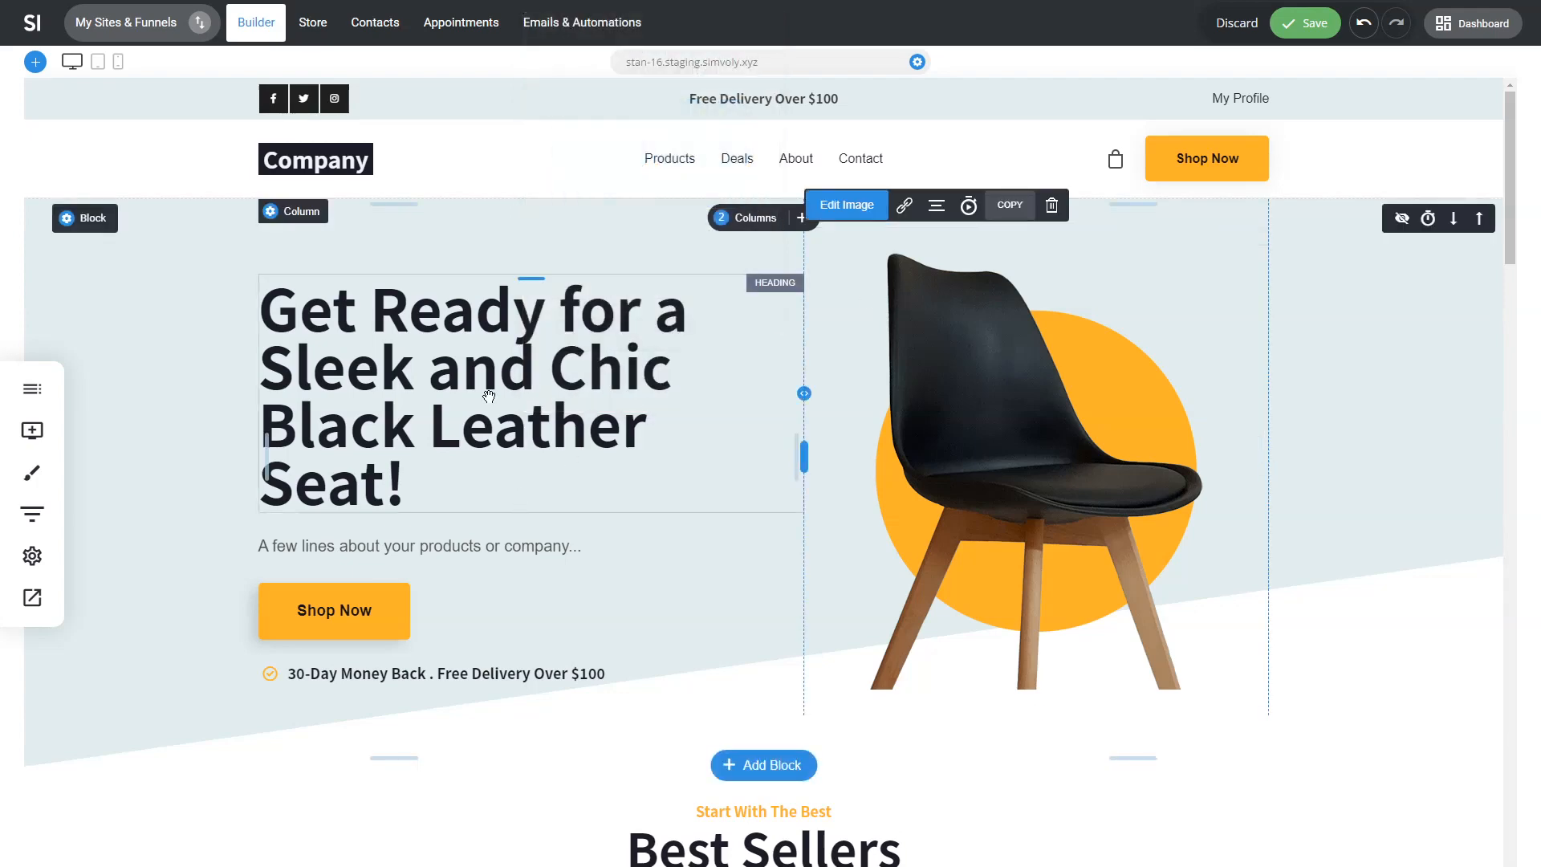
- Replace the hero paragraph with a copy of the heading text and expand it with the AI assistant
click(471, 351)
click(472, 351)
key(ctrl+c)
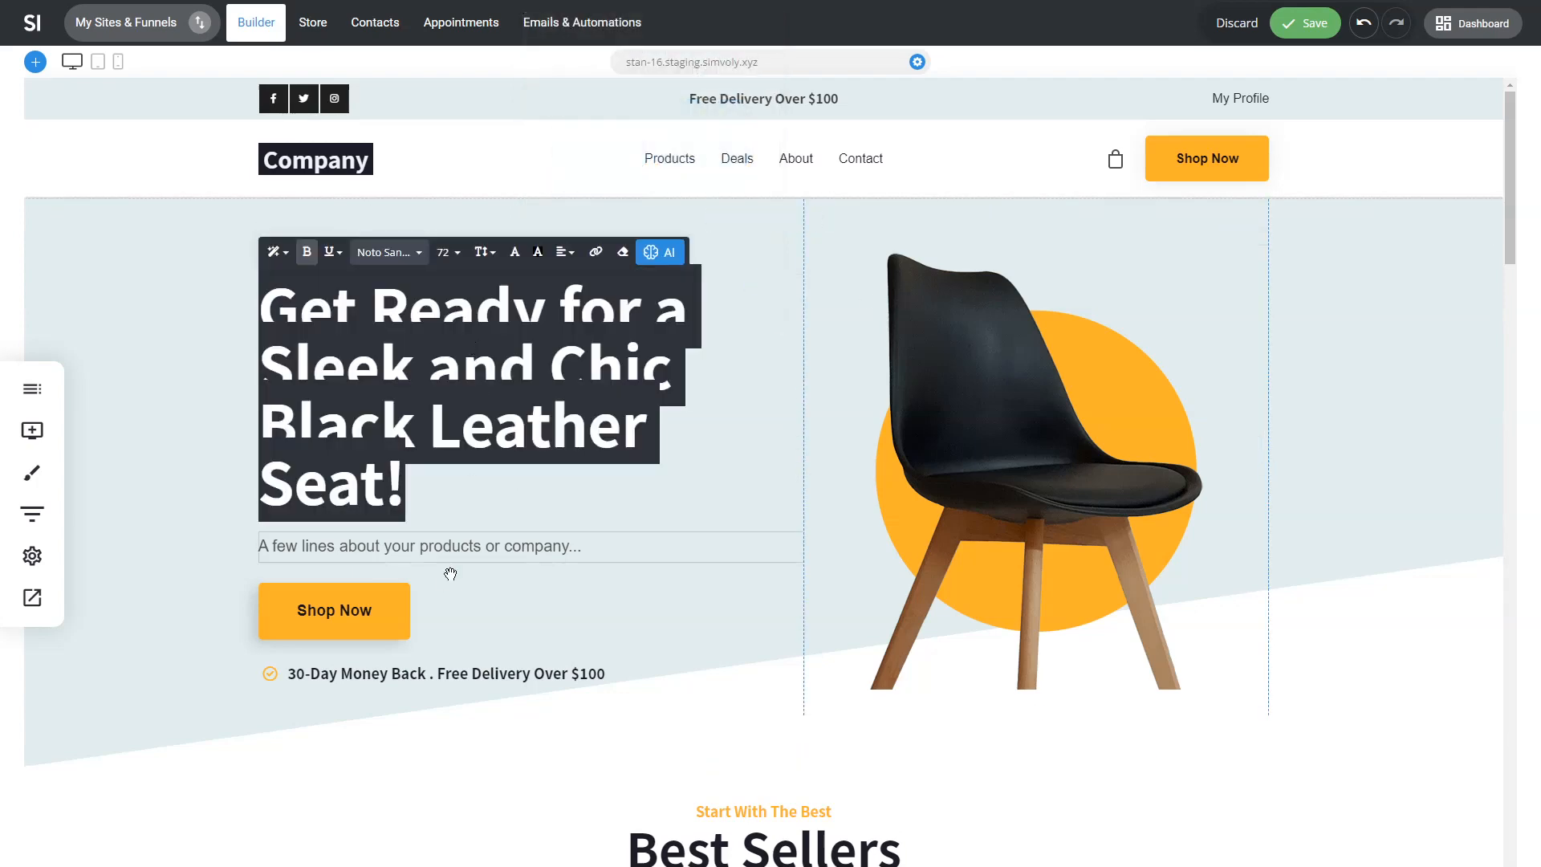
double_click(464, 548)
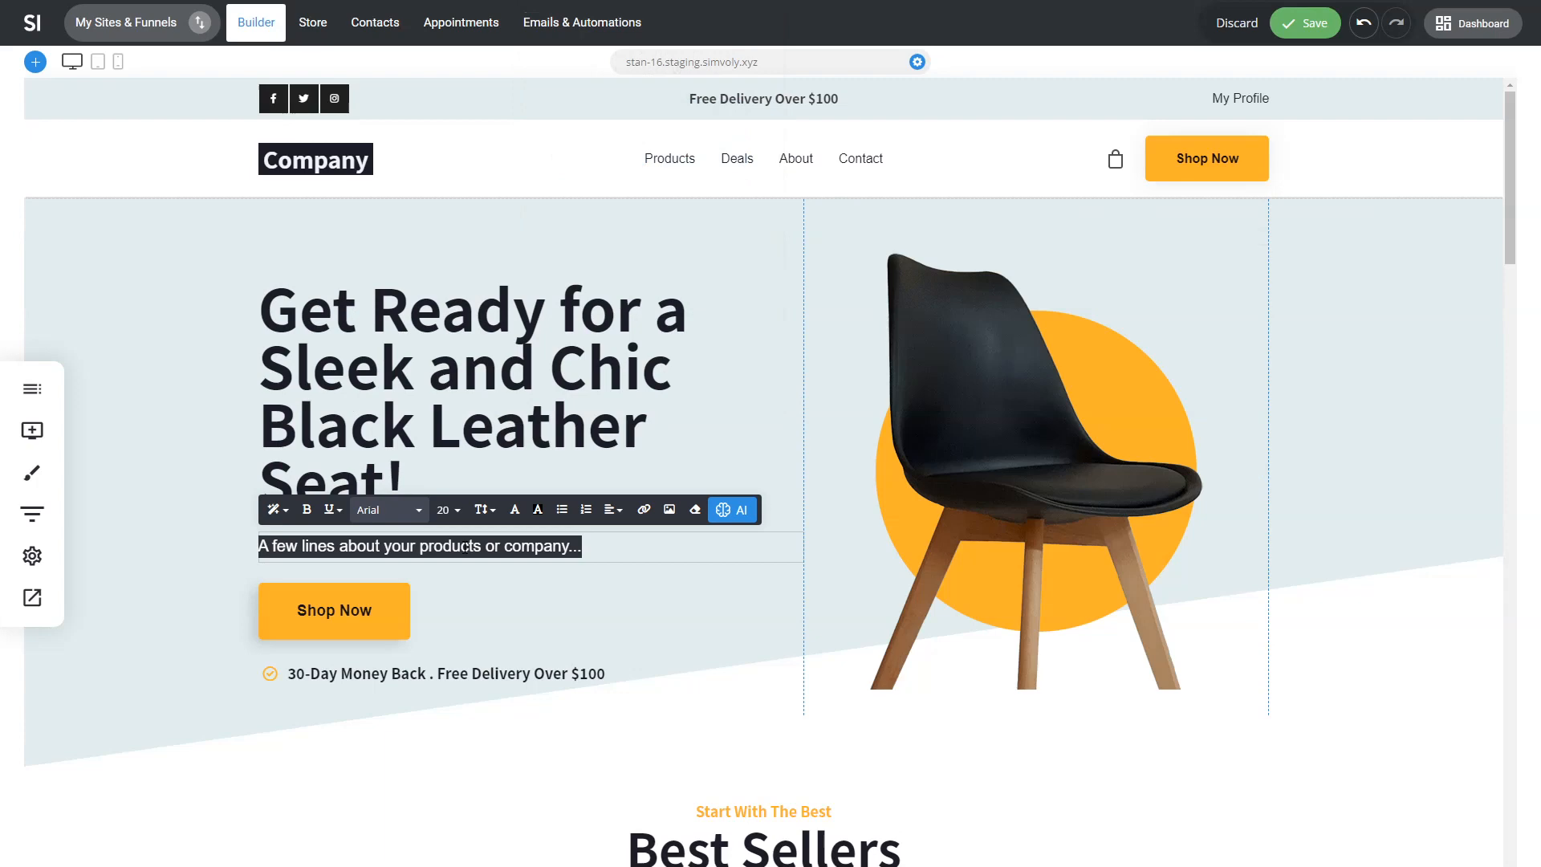
key(ctrl+v)
click(732, 510)
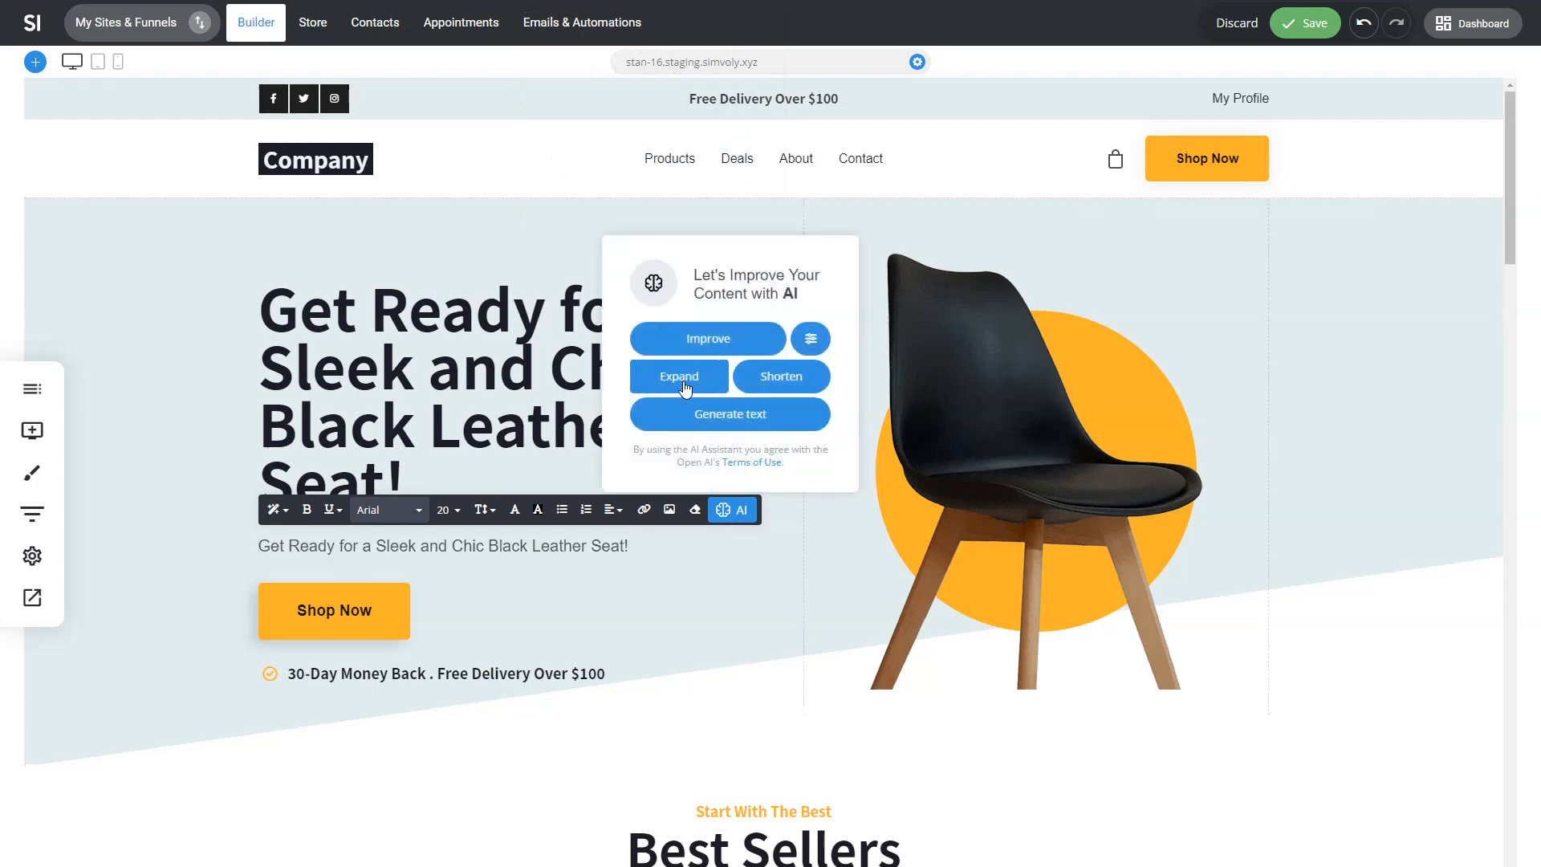
click(685, 387)
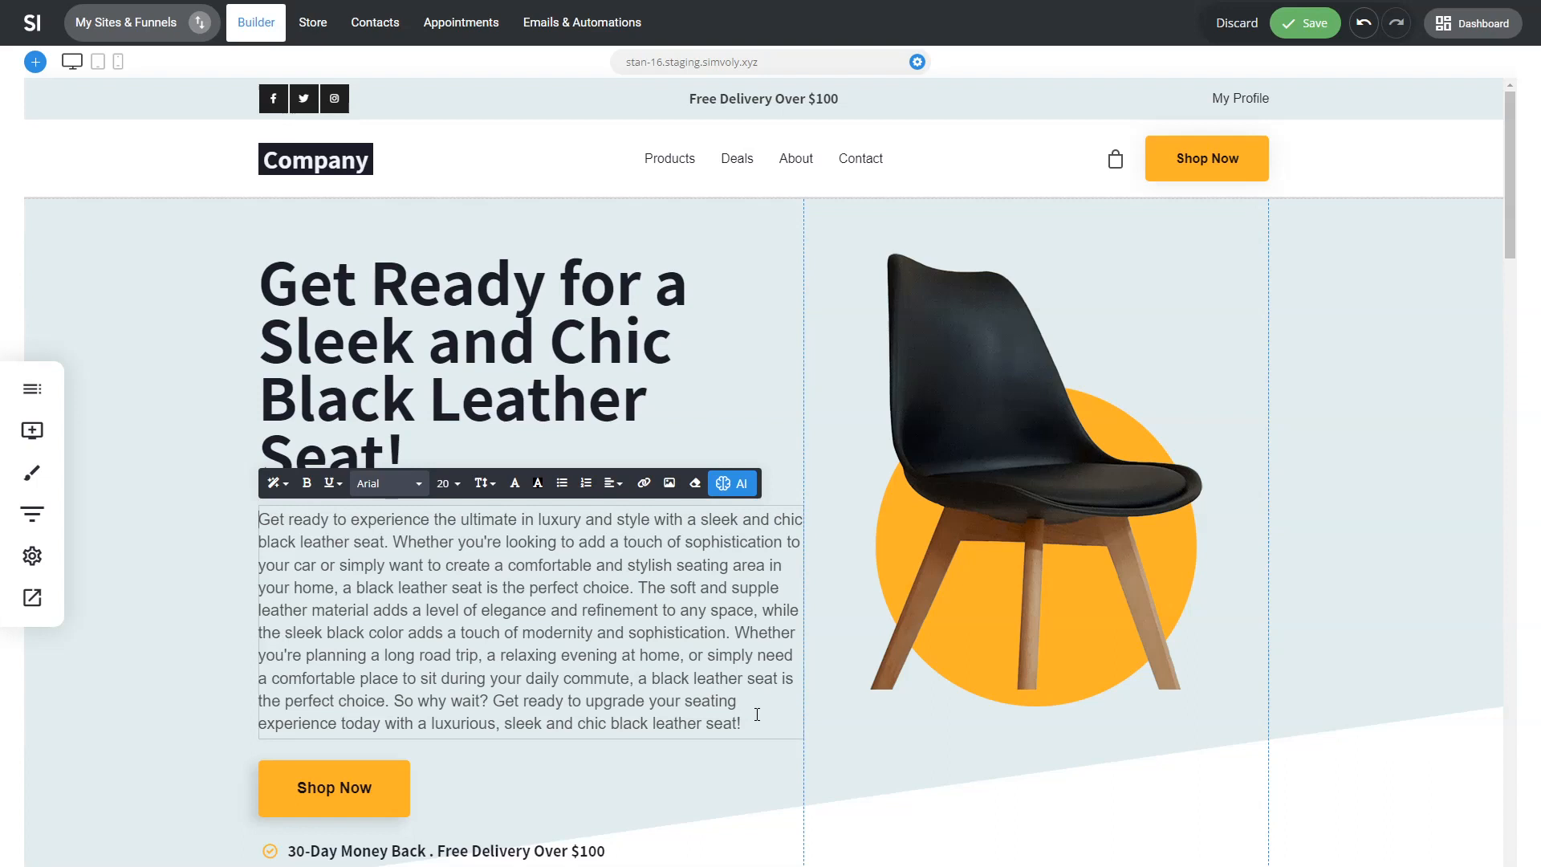
- Shorten the expanded hero paragraph with the AI assistant
drag(715, 707, 686, 702)
drag(640, 587, 645, 609)
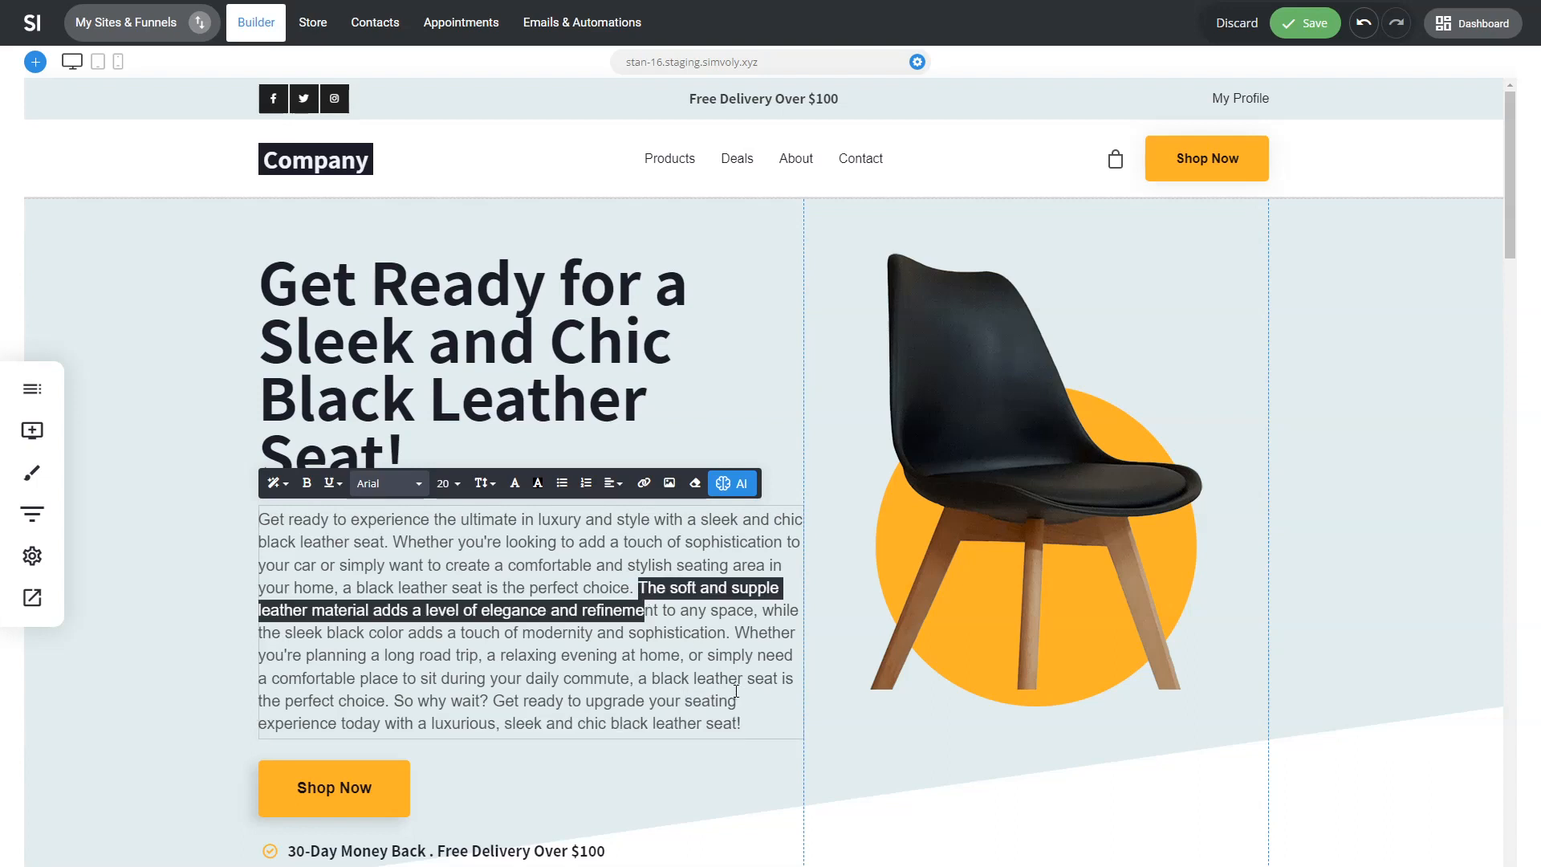
click(739, 700)
click(737, 484)
click(776, 360)
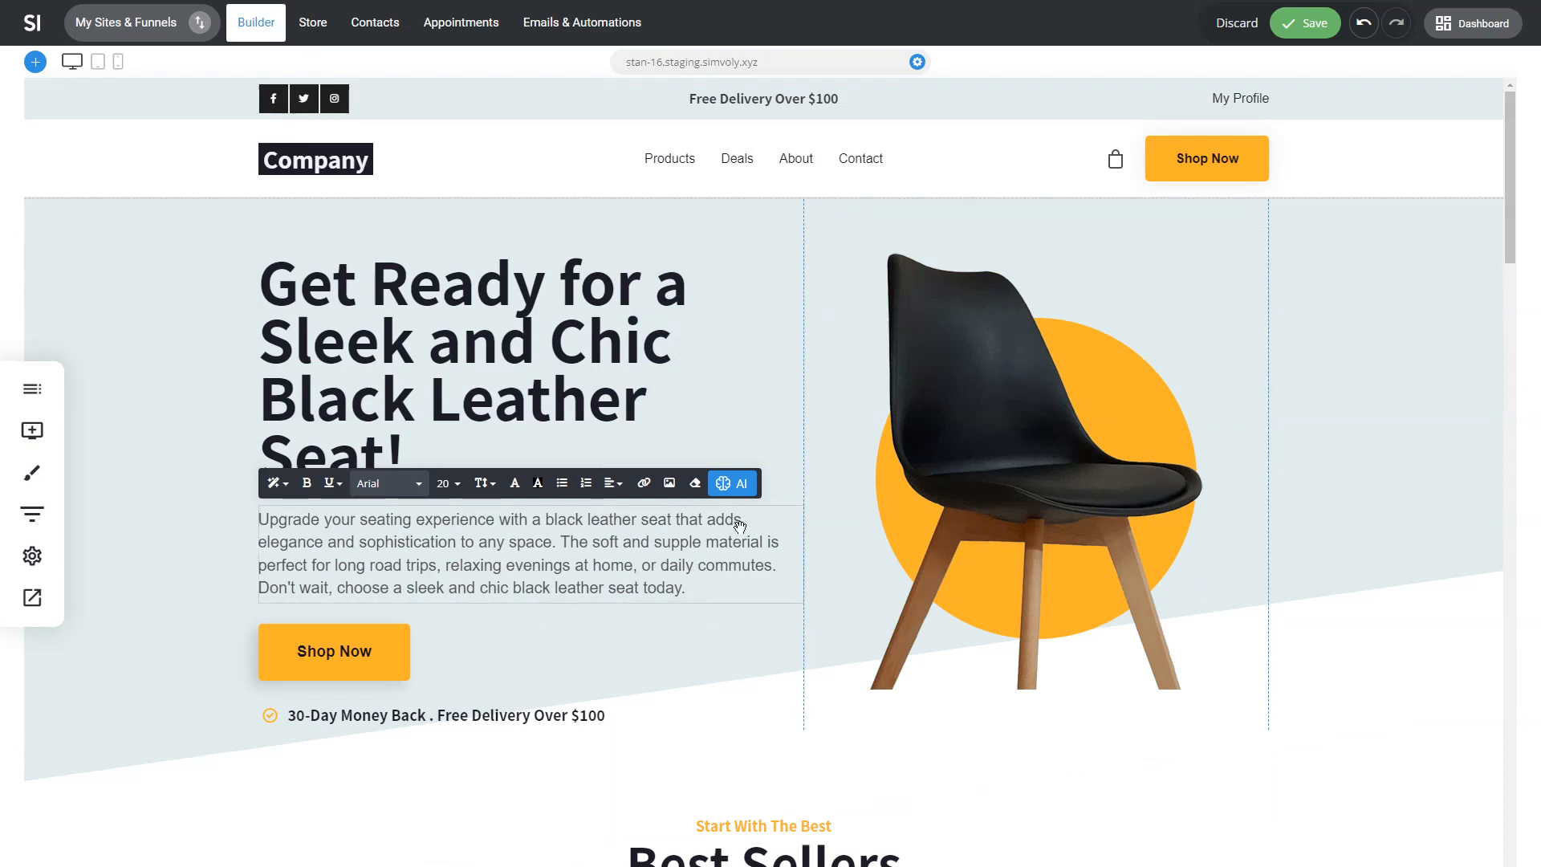
click(1389, 440)
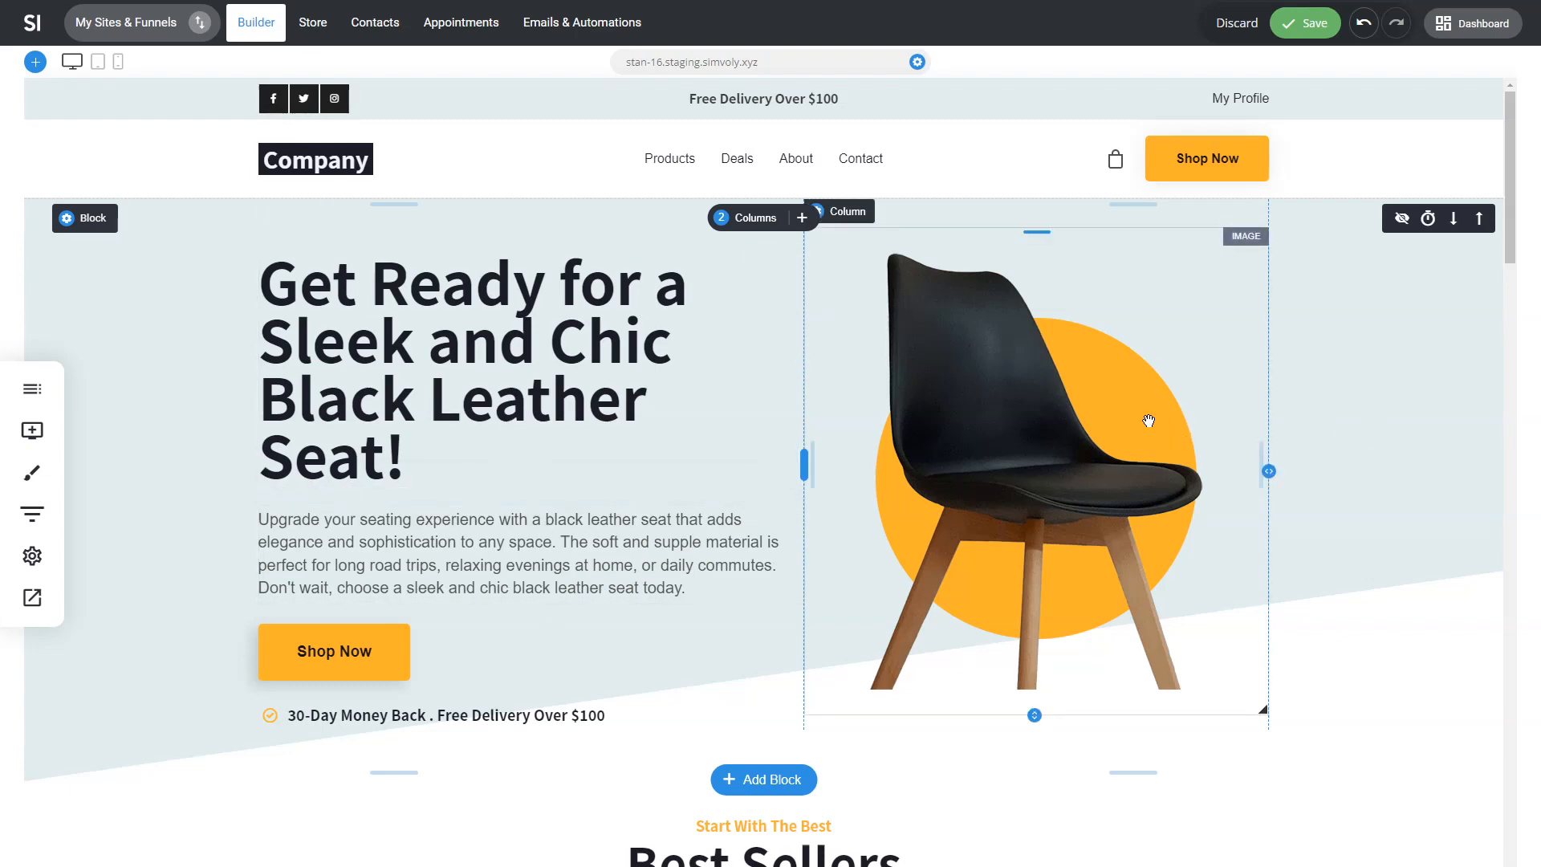
- Look over the product sections below the hero block and save the page
scroll(1284, 413, down, 6)
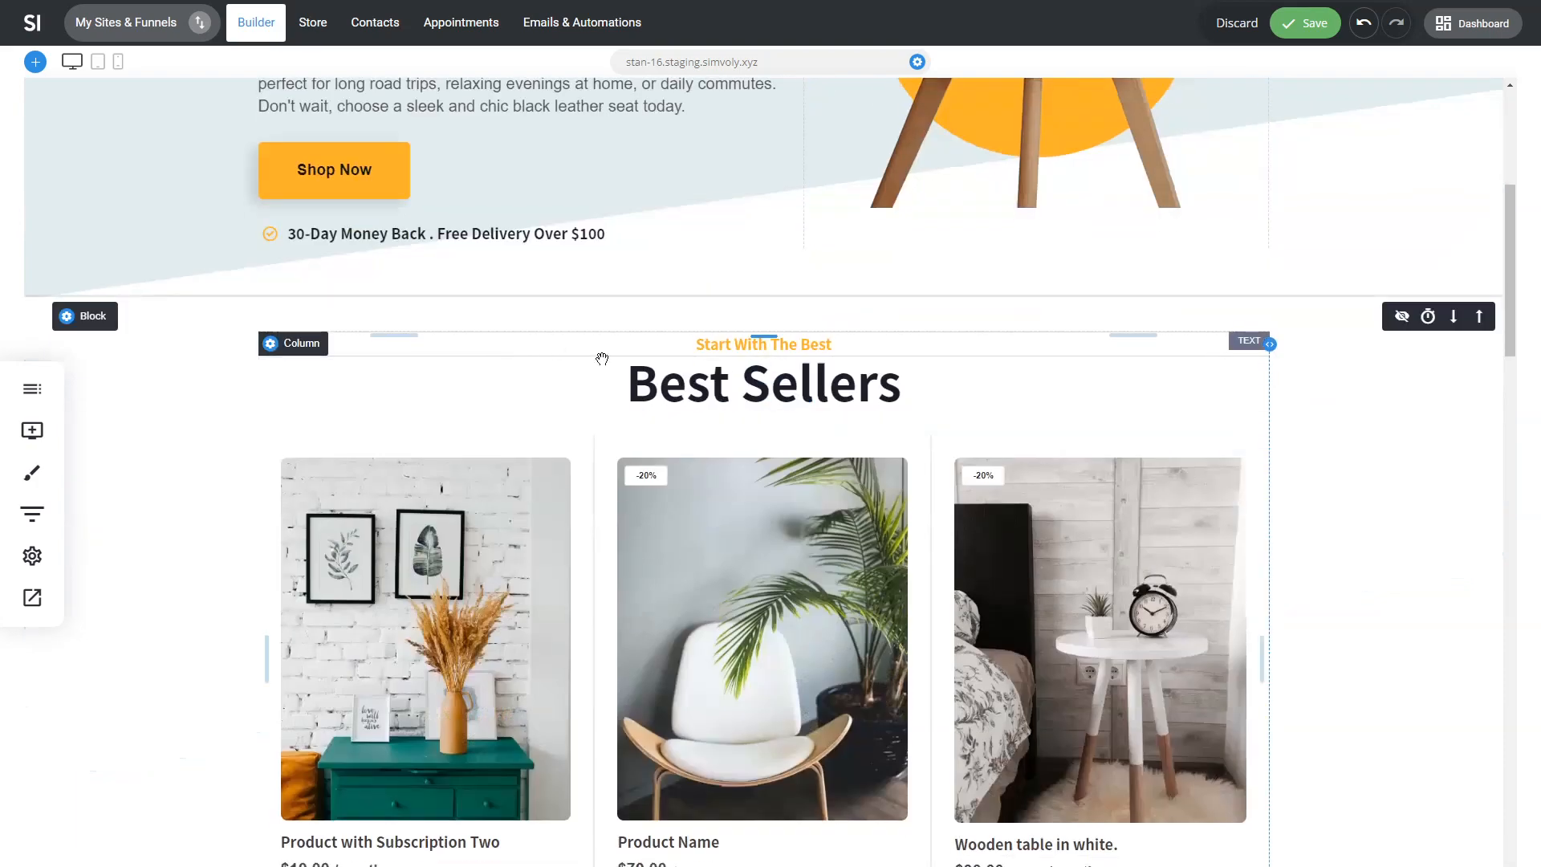
scroll(676, 397, down, 6)
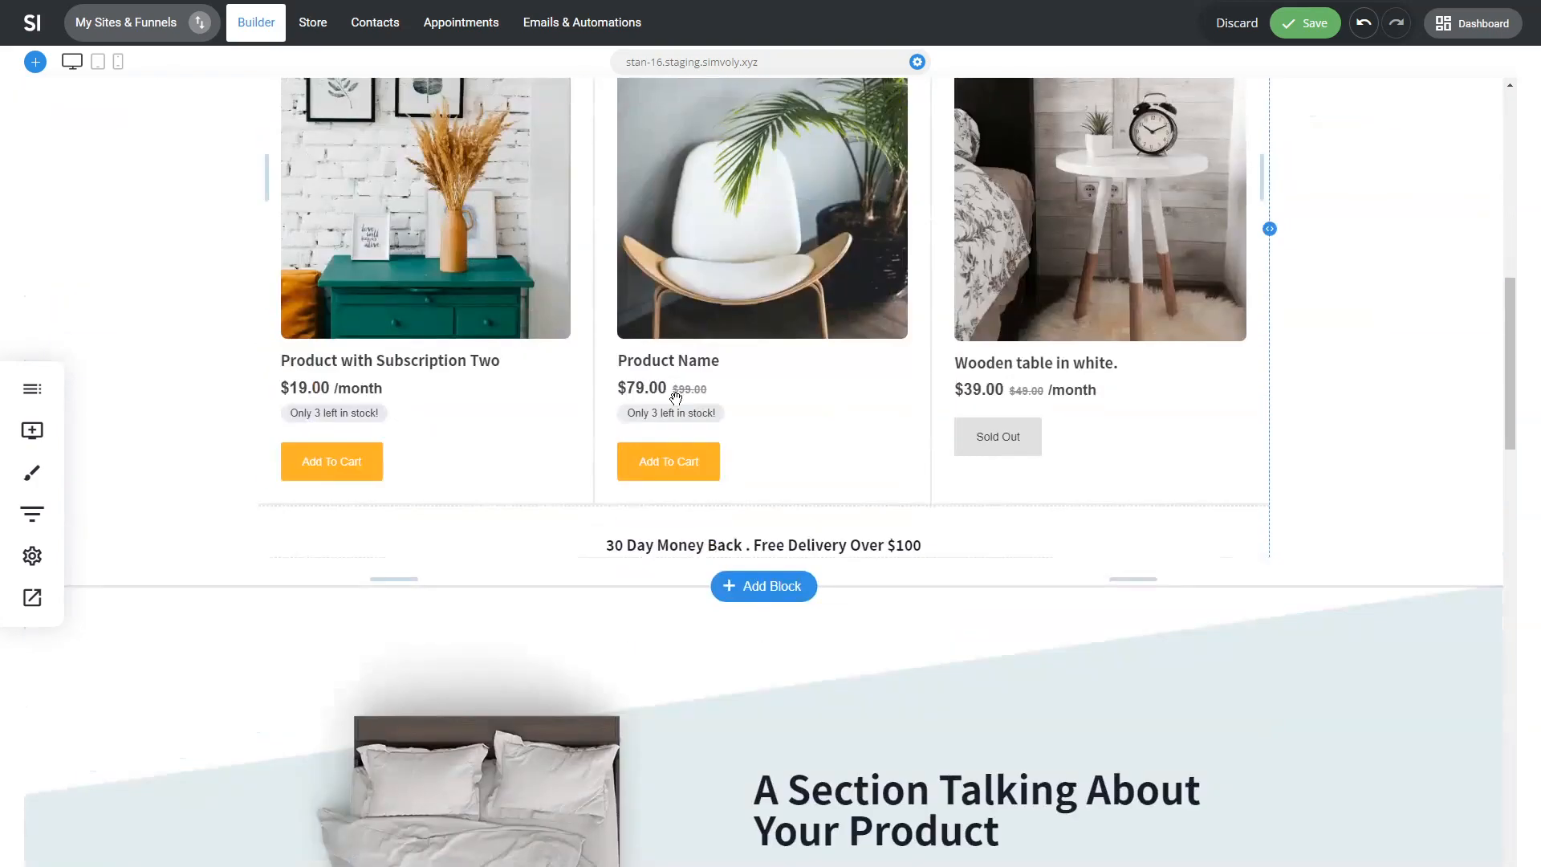
scroll(675, 397, down, 6)
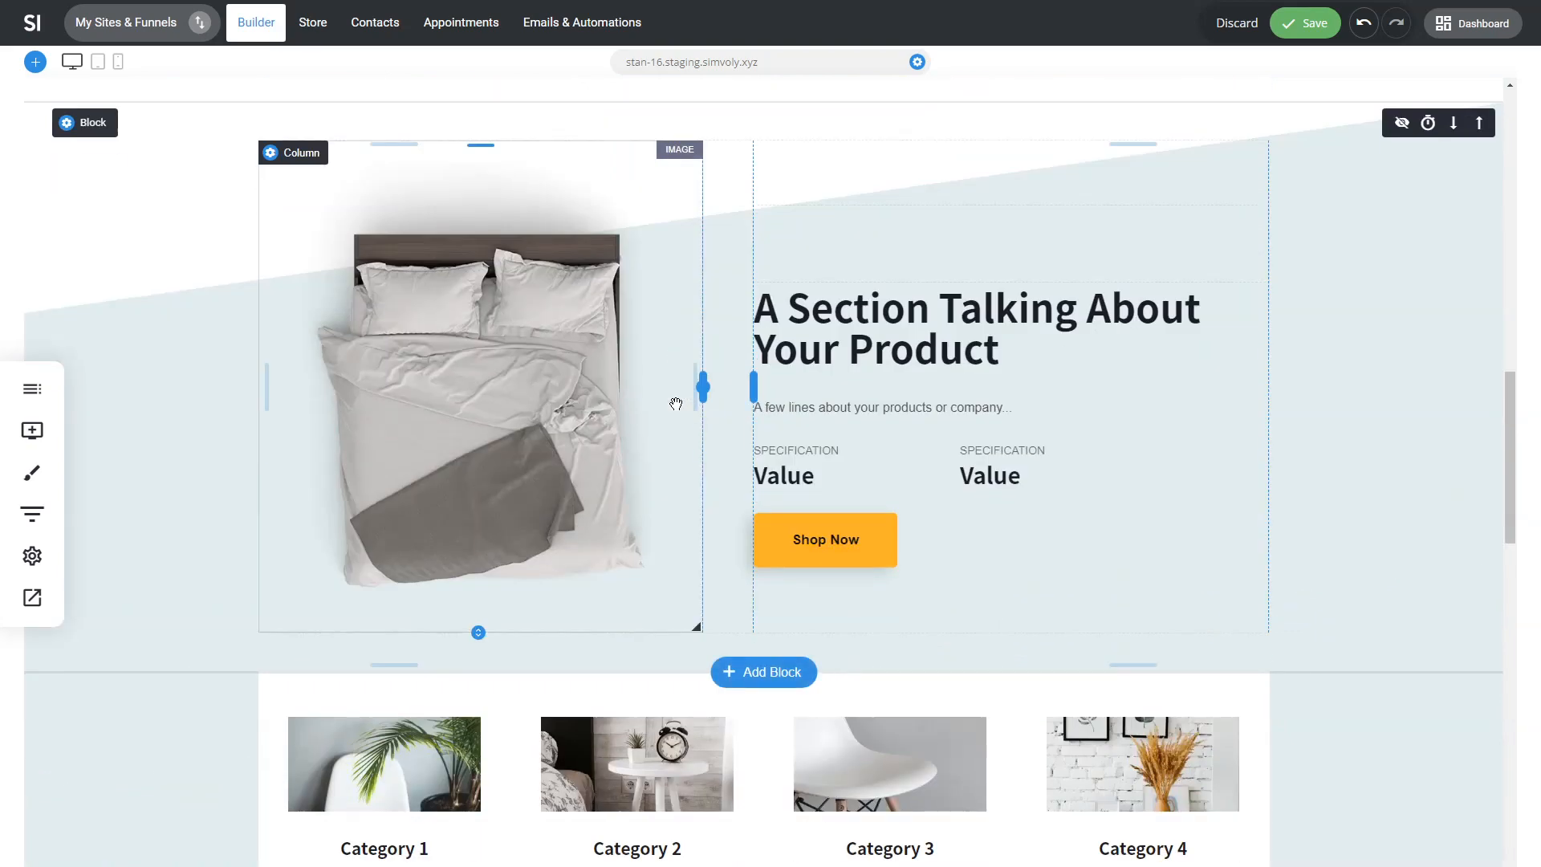
scroll(843, 415, up, 6)
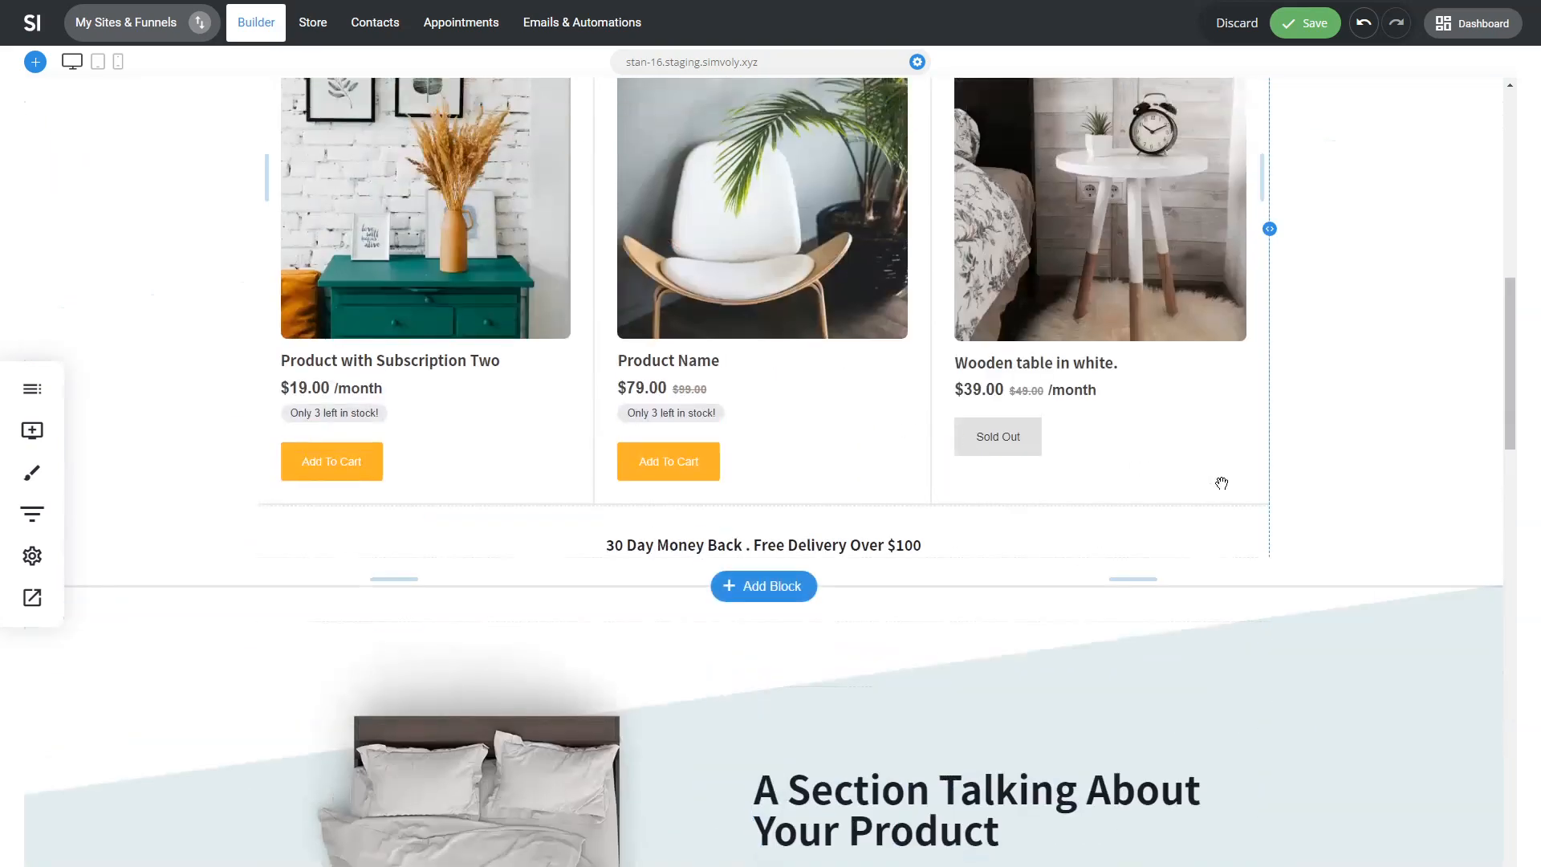
scroll(1310, 494, up, 3)
scroll(1311, 494, up, 9)
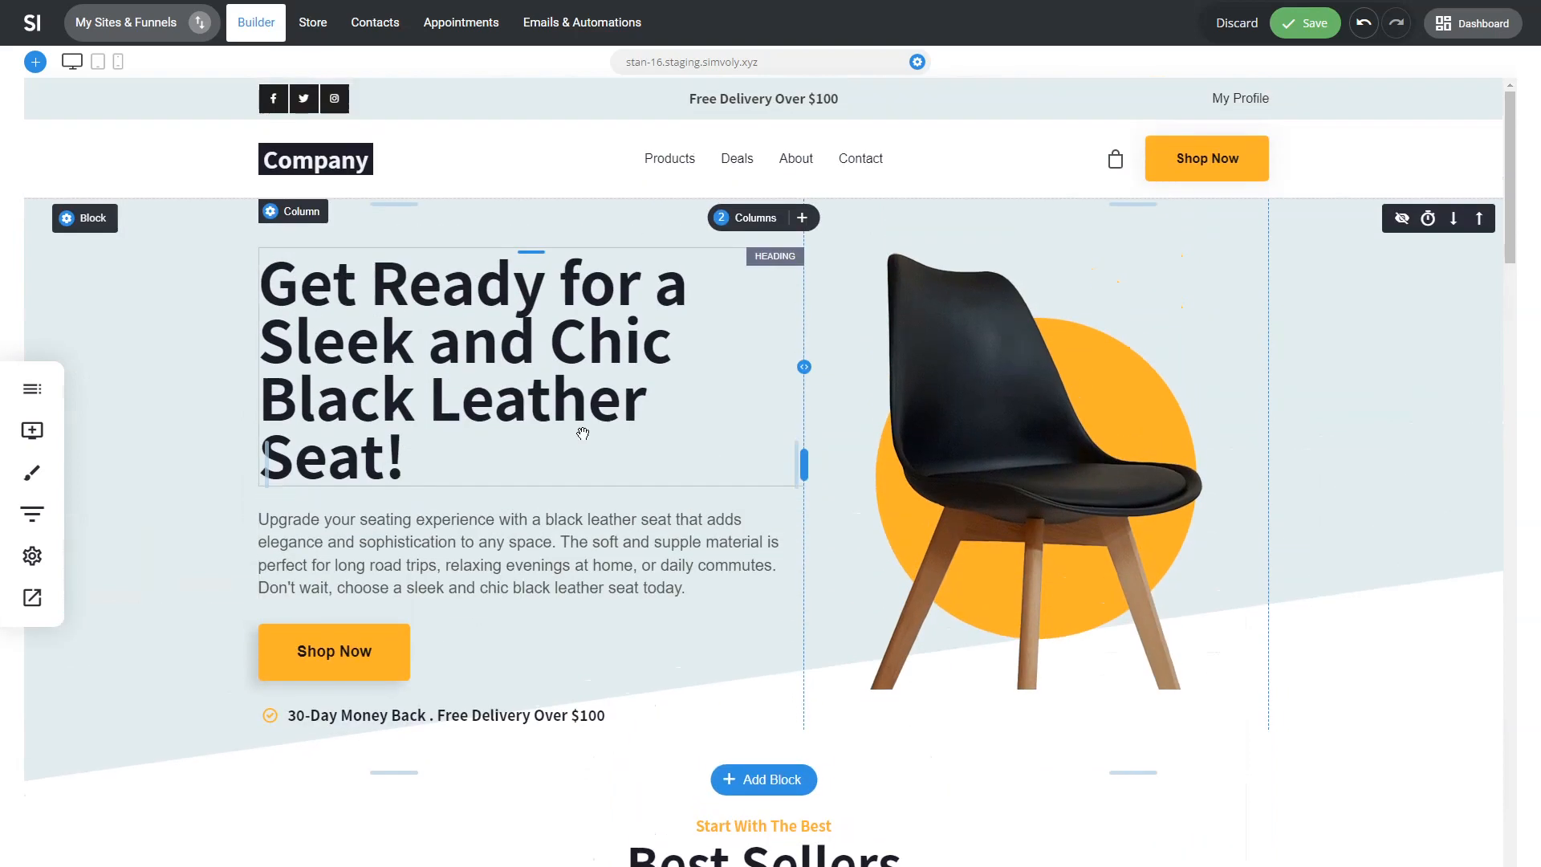
key(ctrl+s)
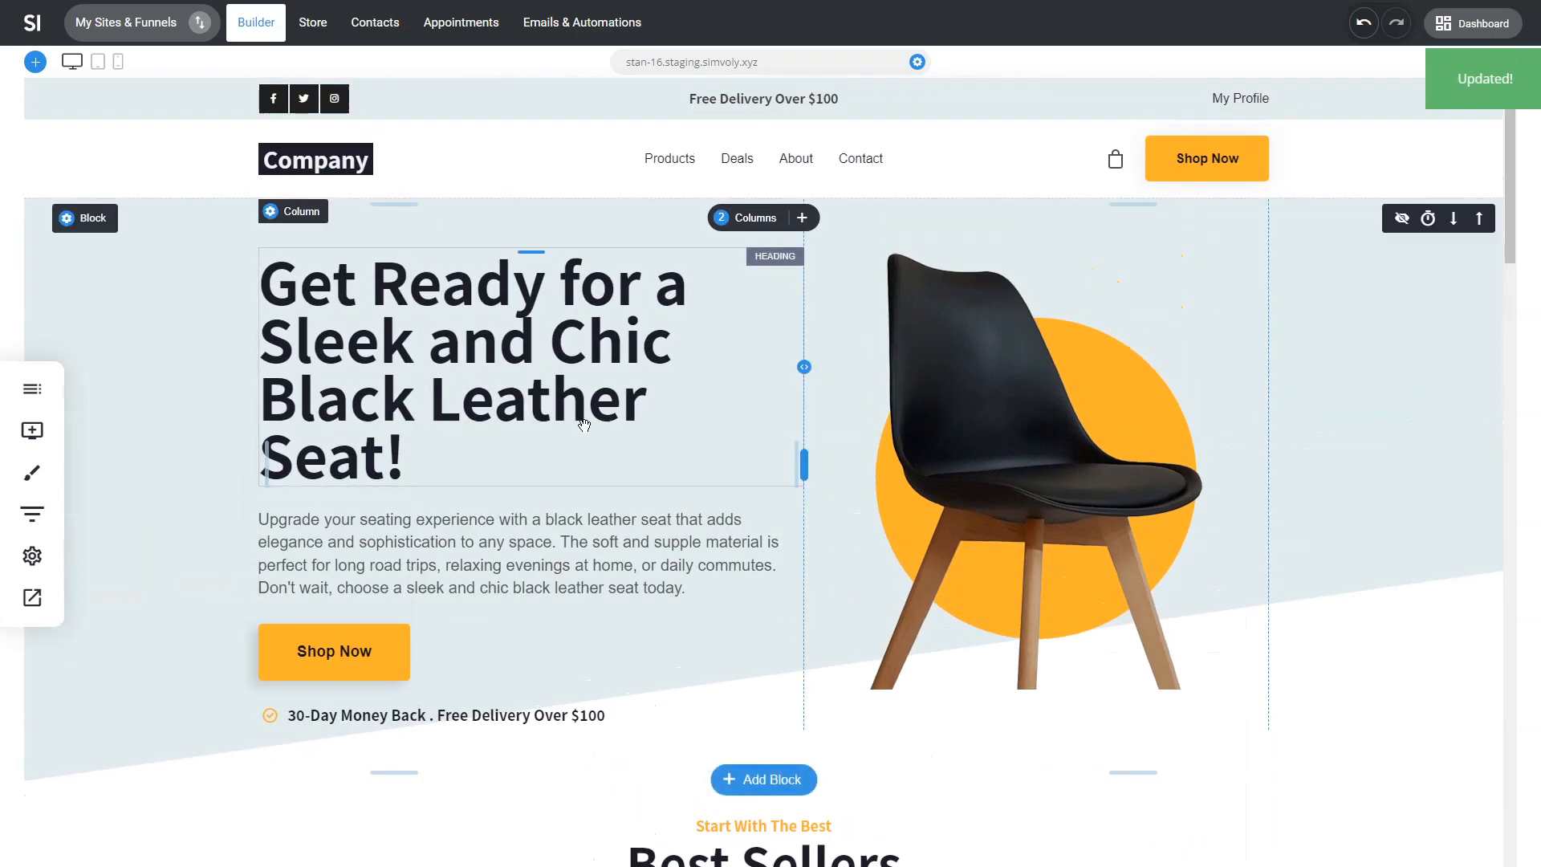
- Try generating the home page's SEO title and meta description with AI, leaving the page settings unsaved
click(31, 554)
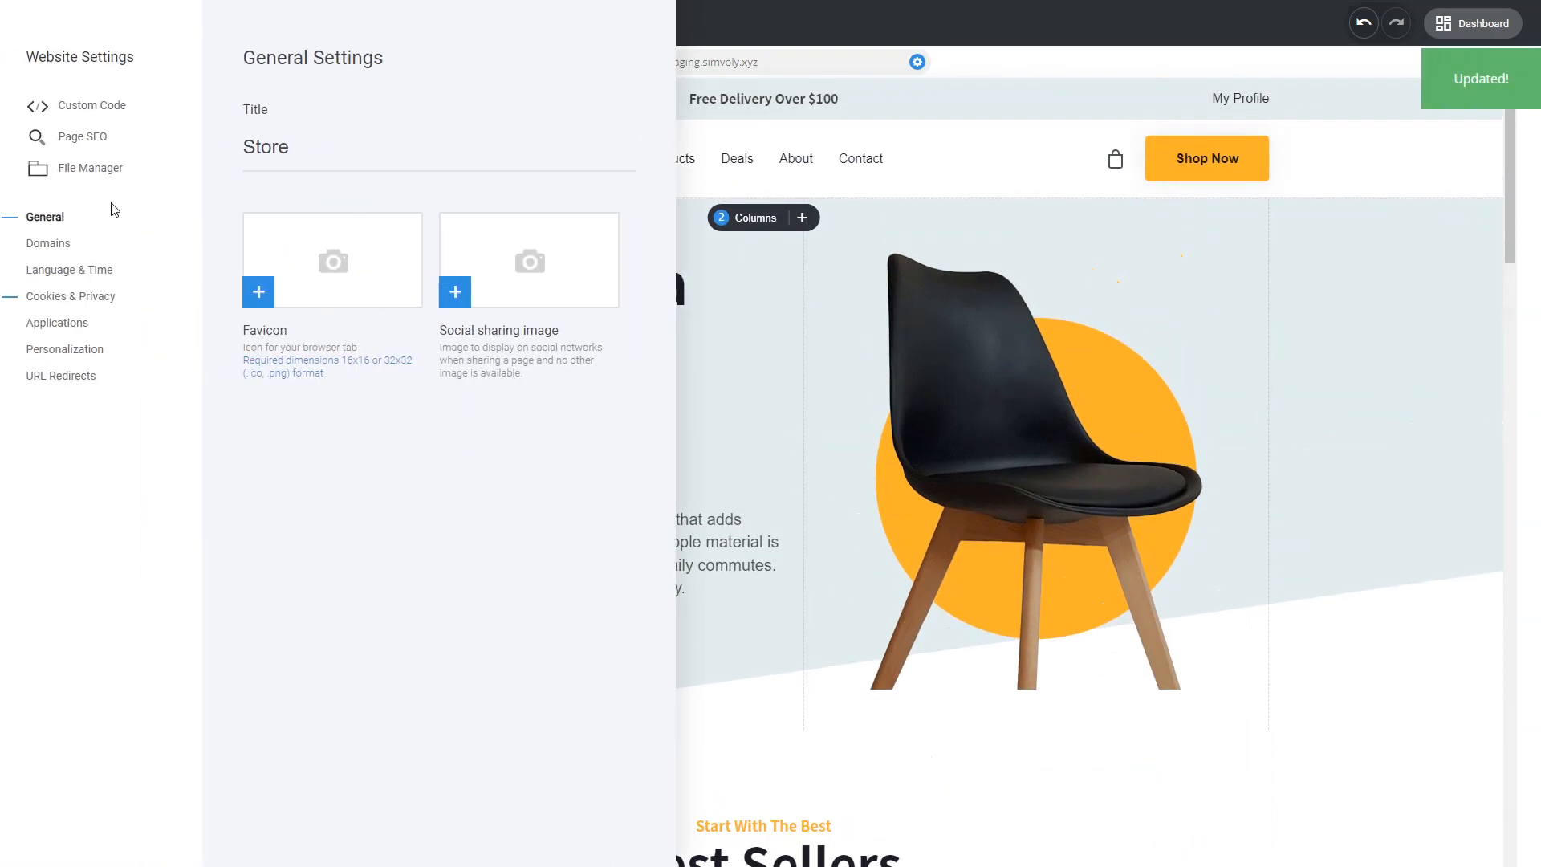
click(111, 147)
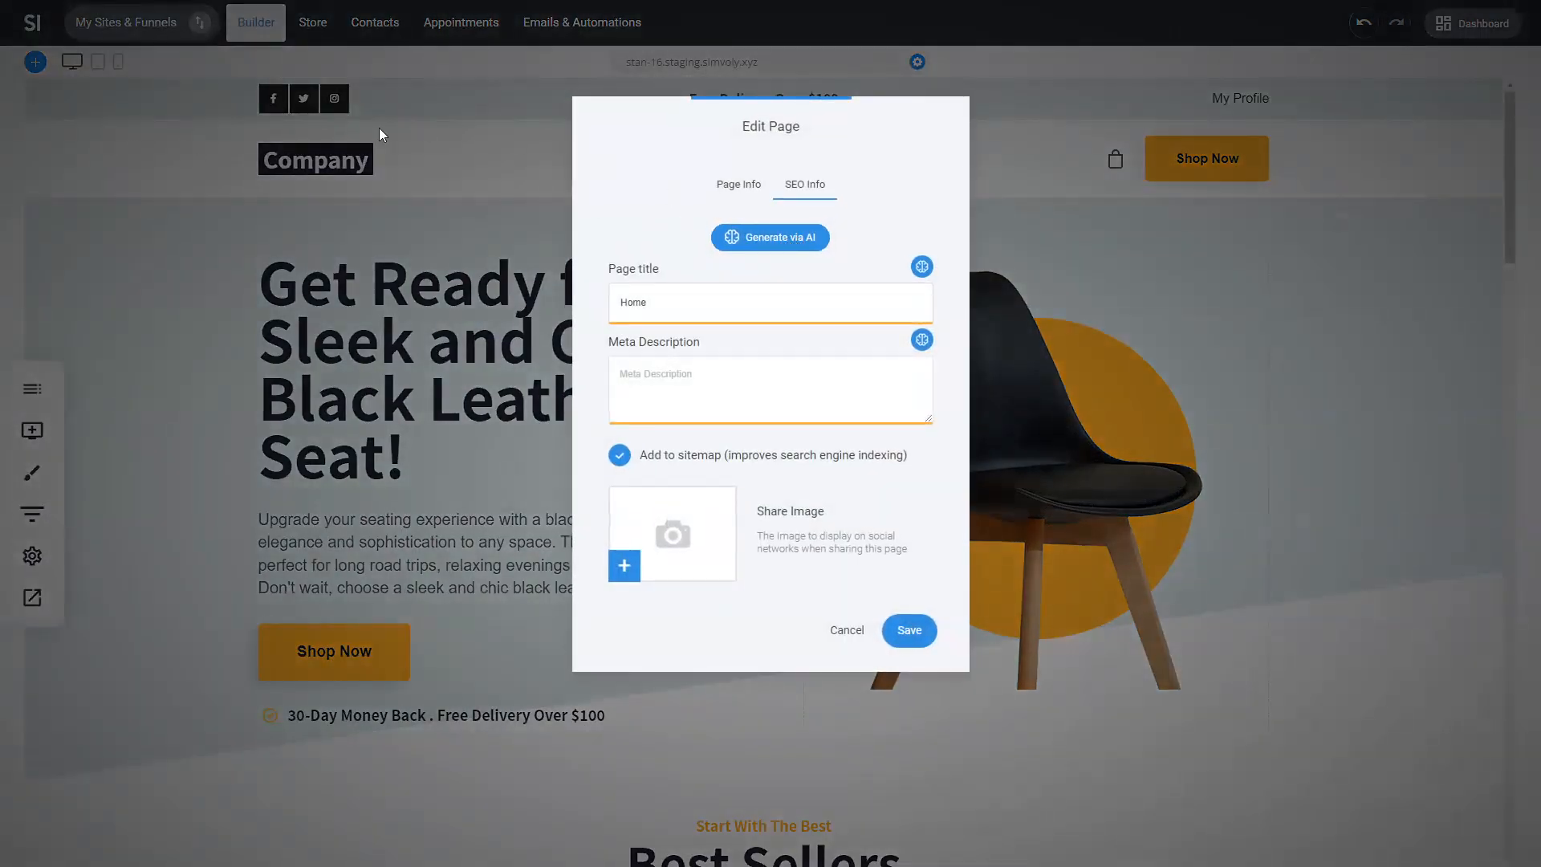
click(761, 241)
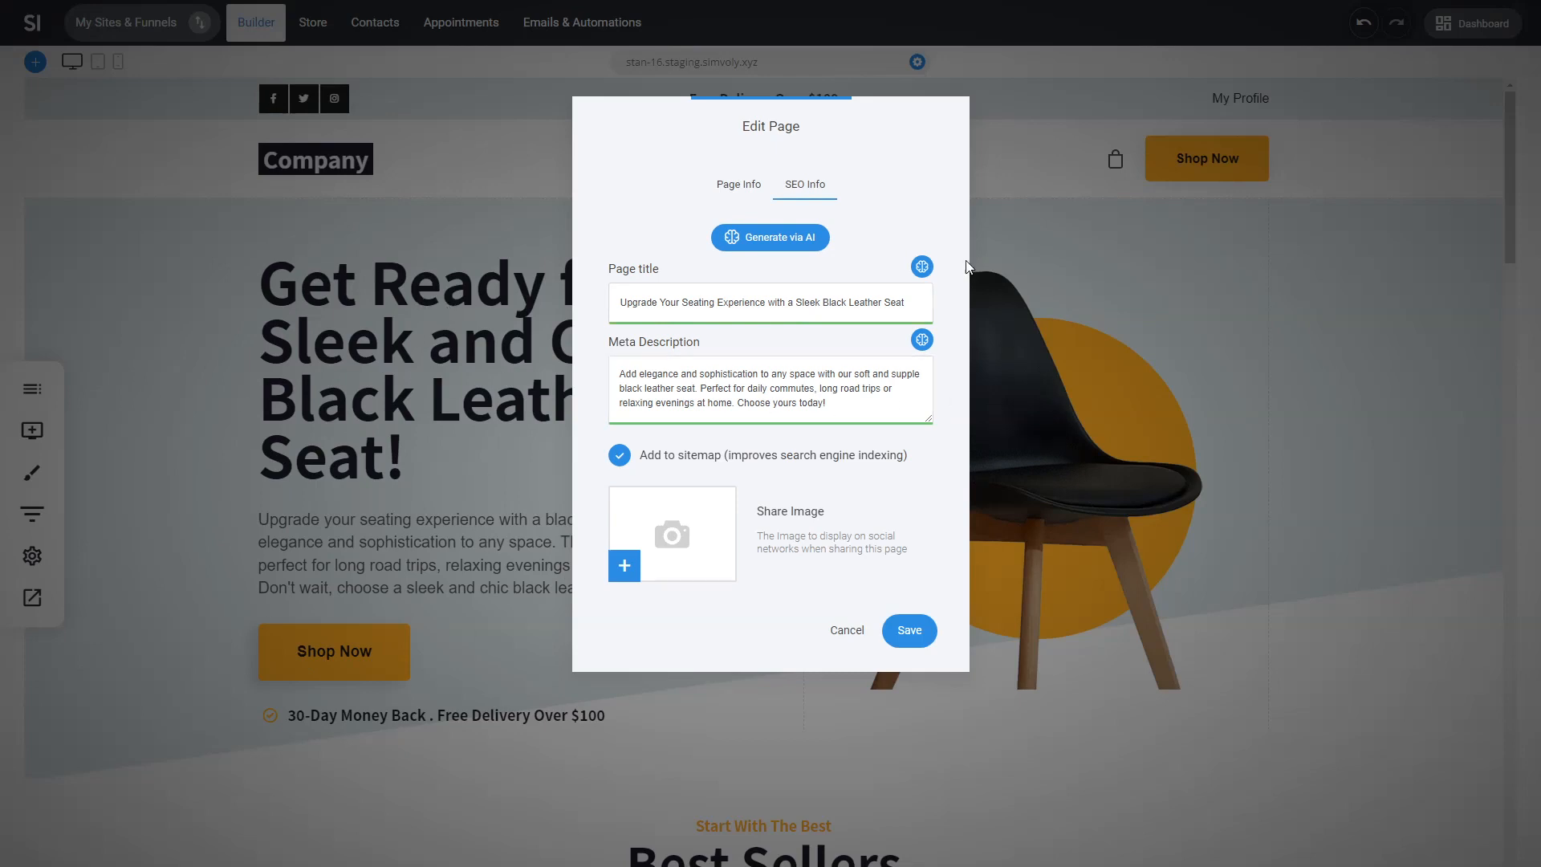
click(928, 272)
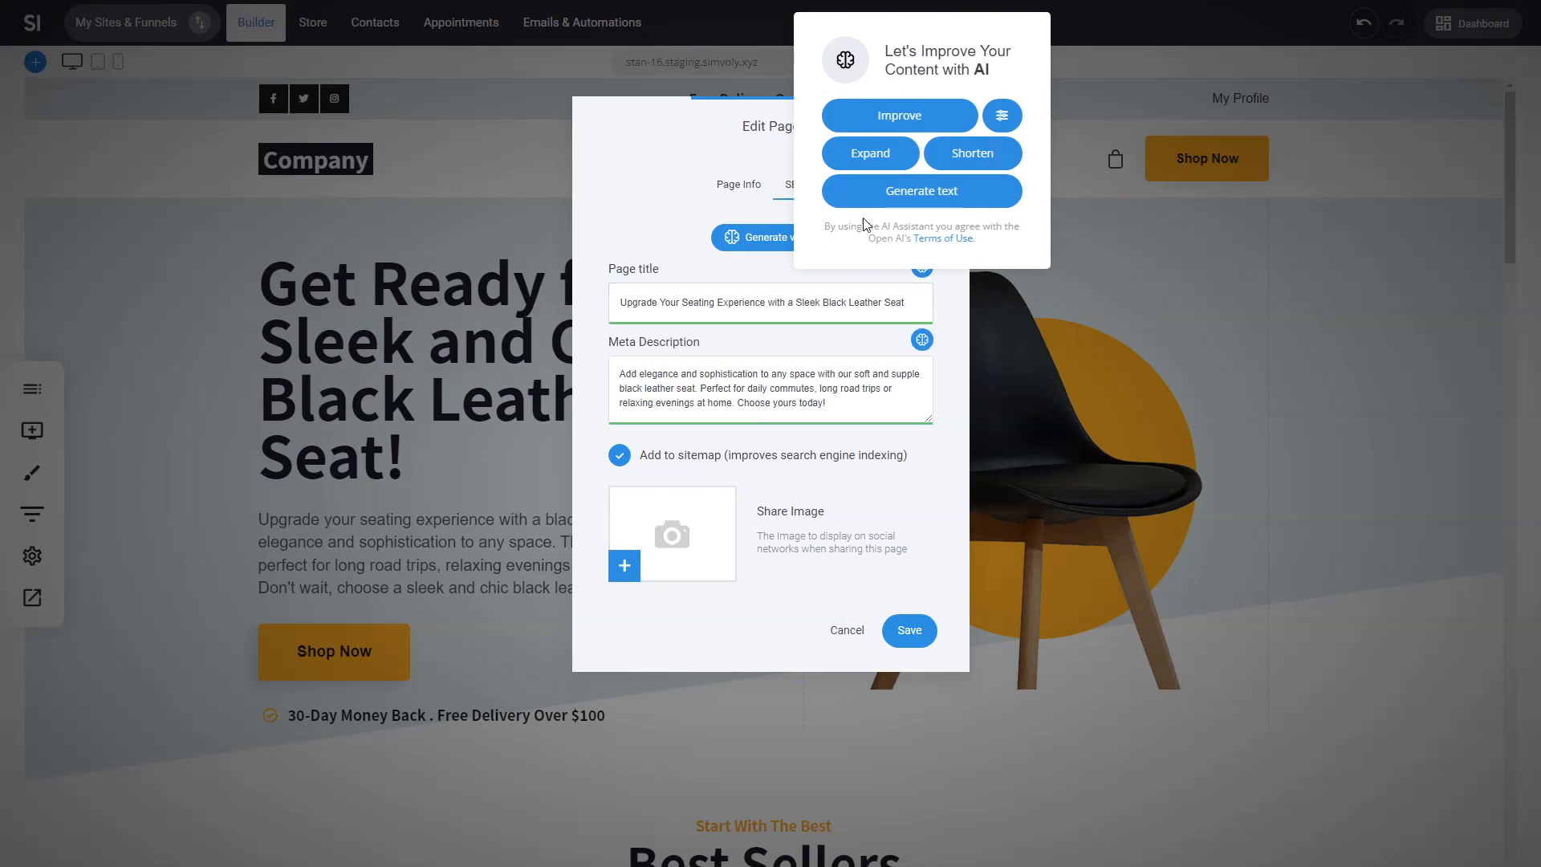
click(857, 631)
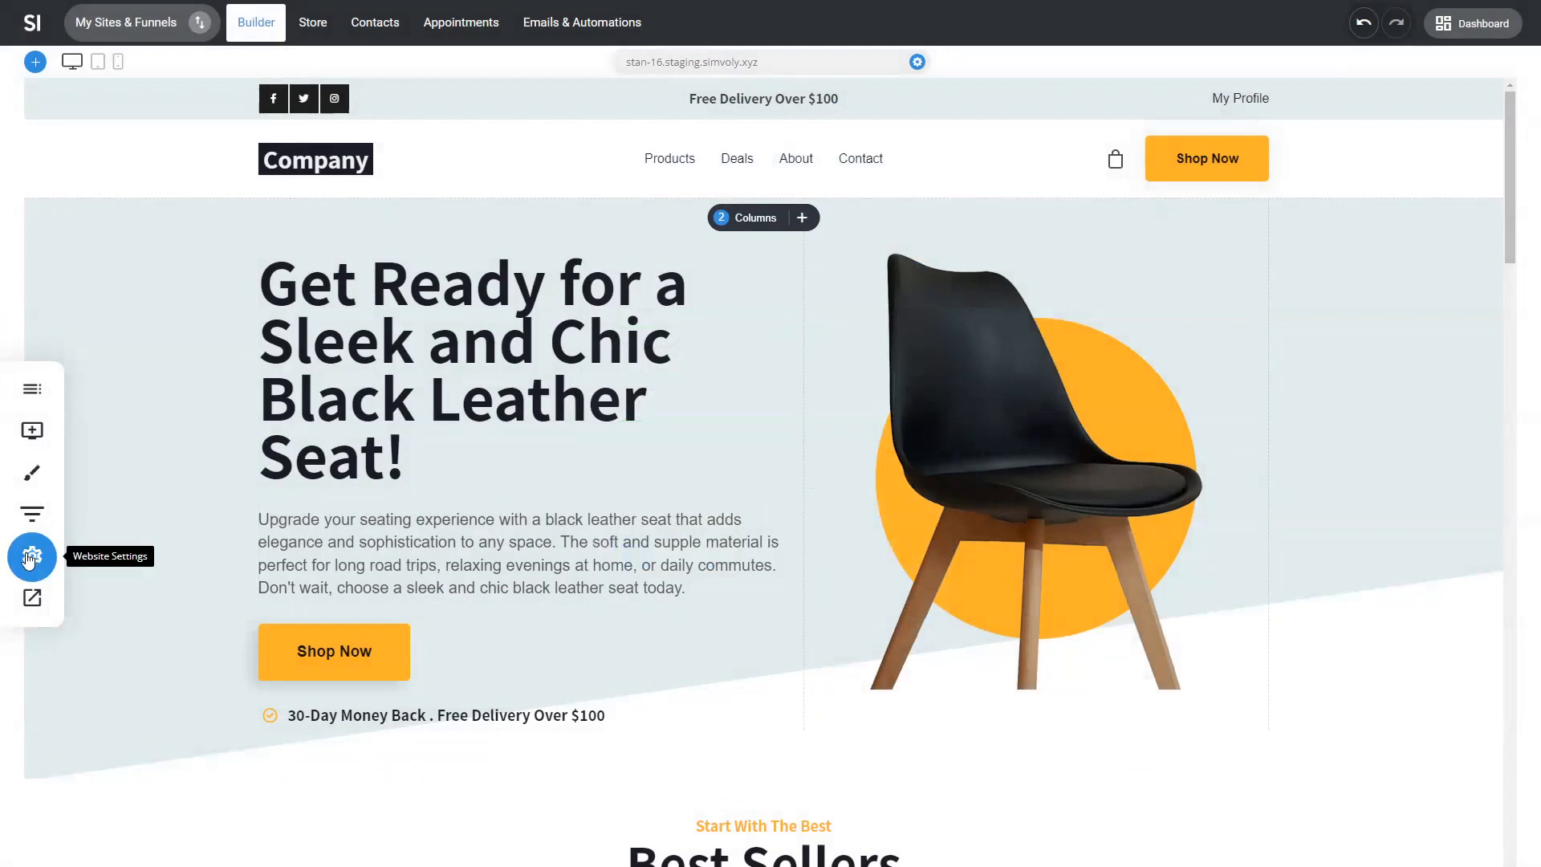
- Set the website language to Español in the website's language and time settings
click(30, 557)
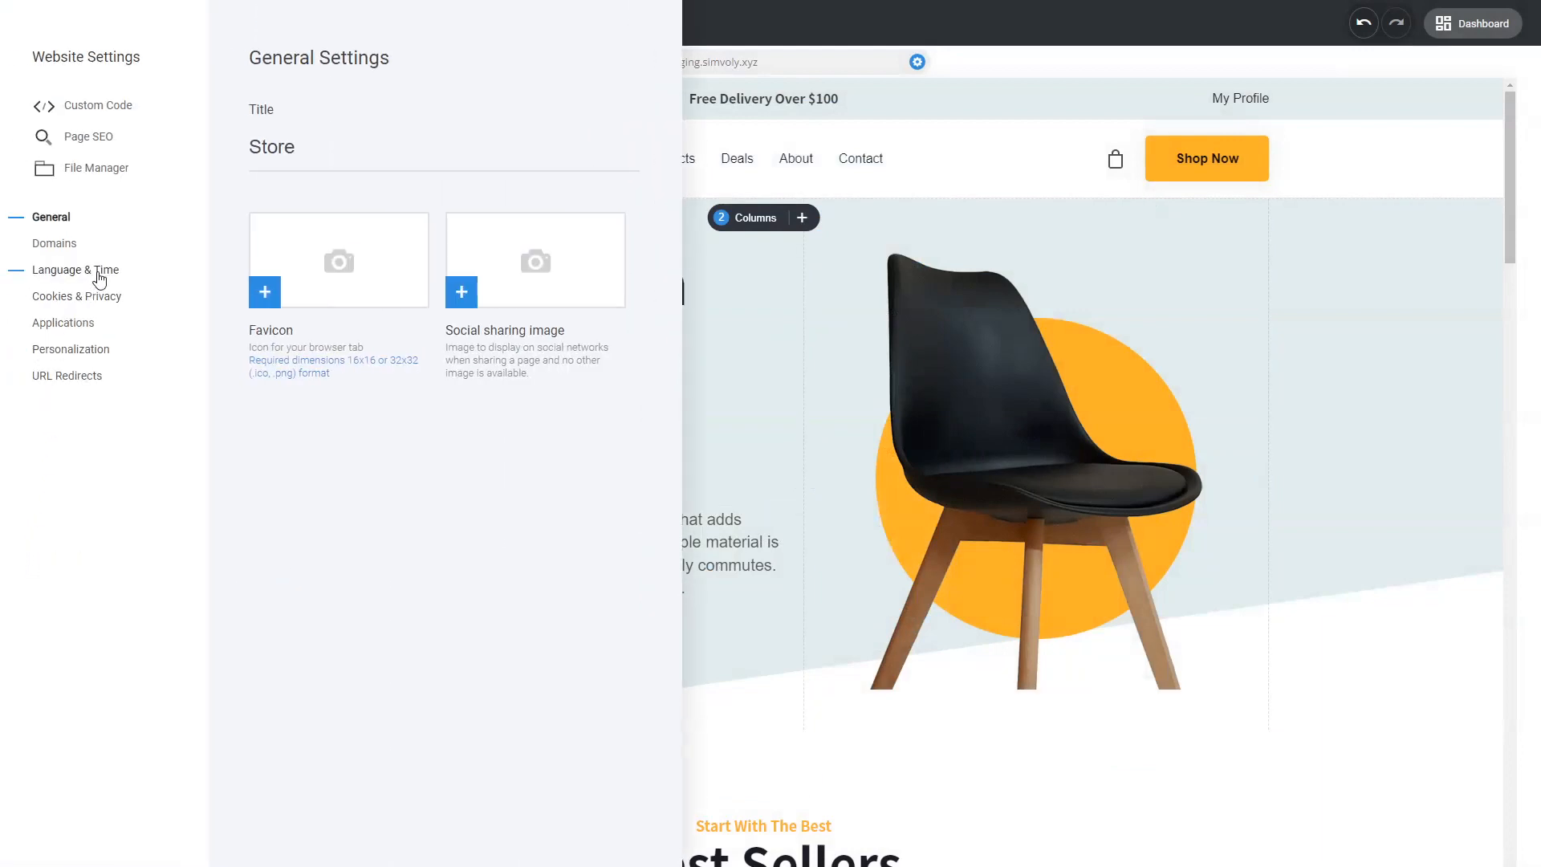
click(687, 363)
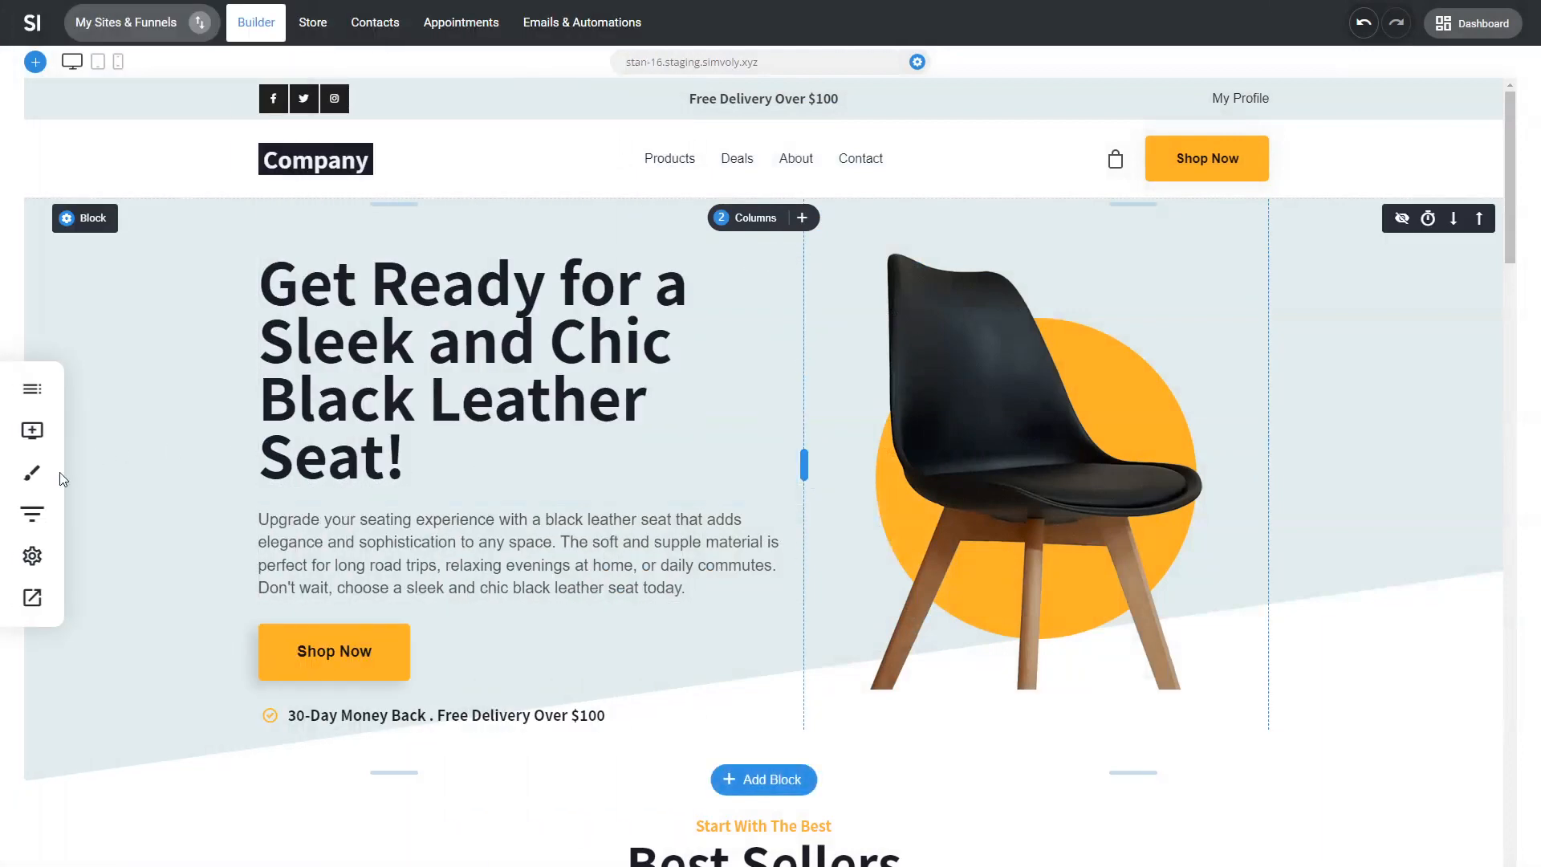
click(32, 557)
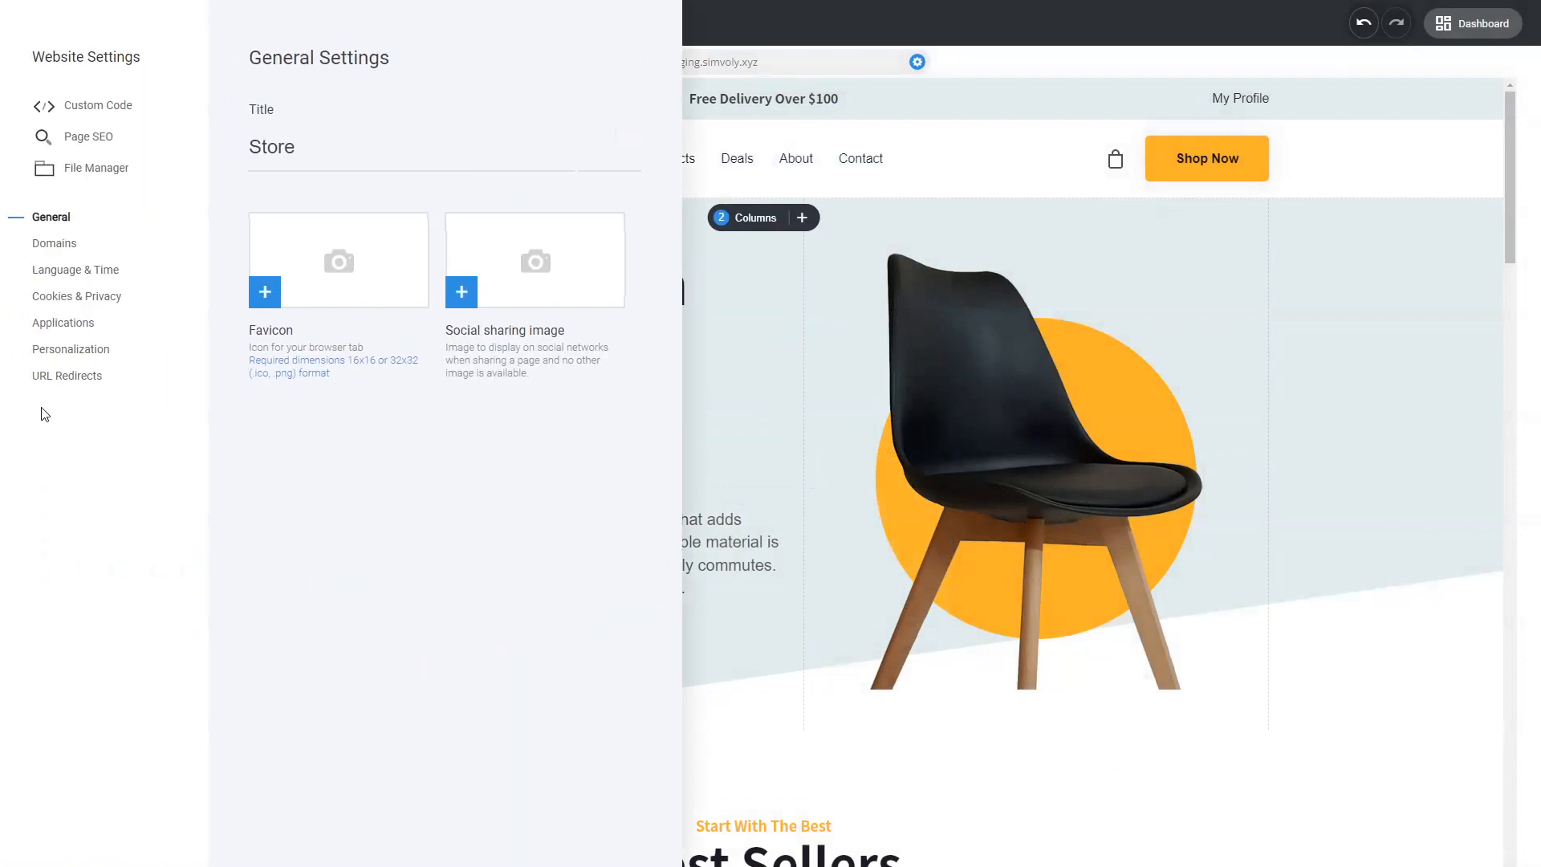
click(75, 279)
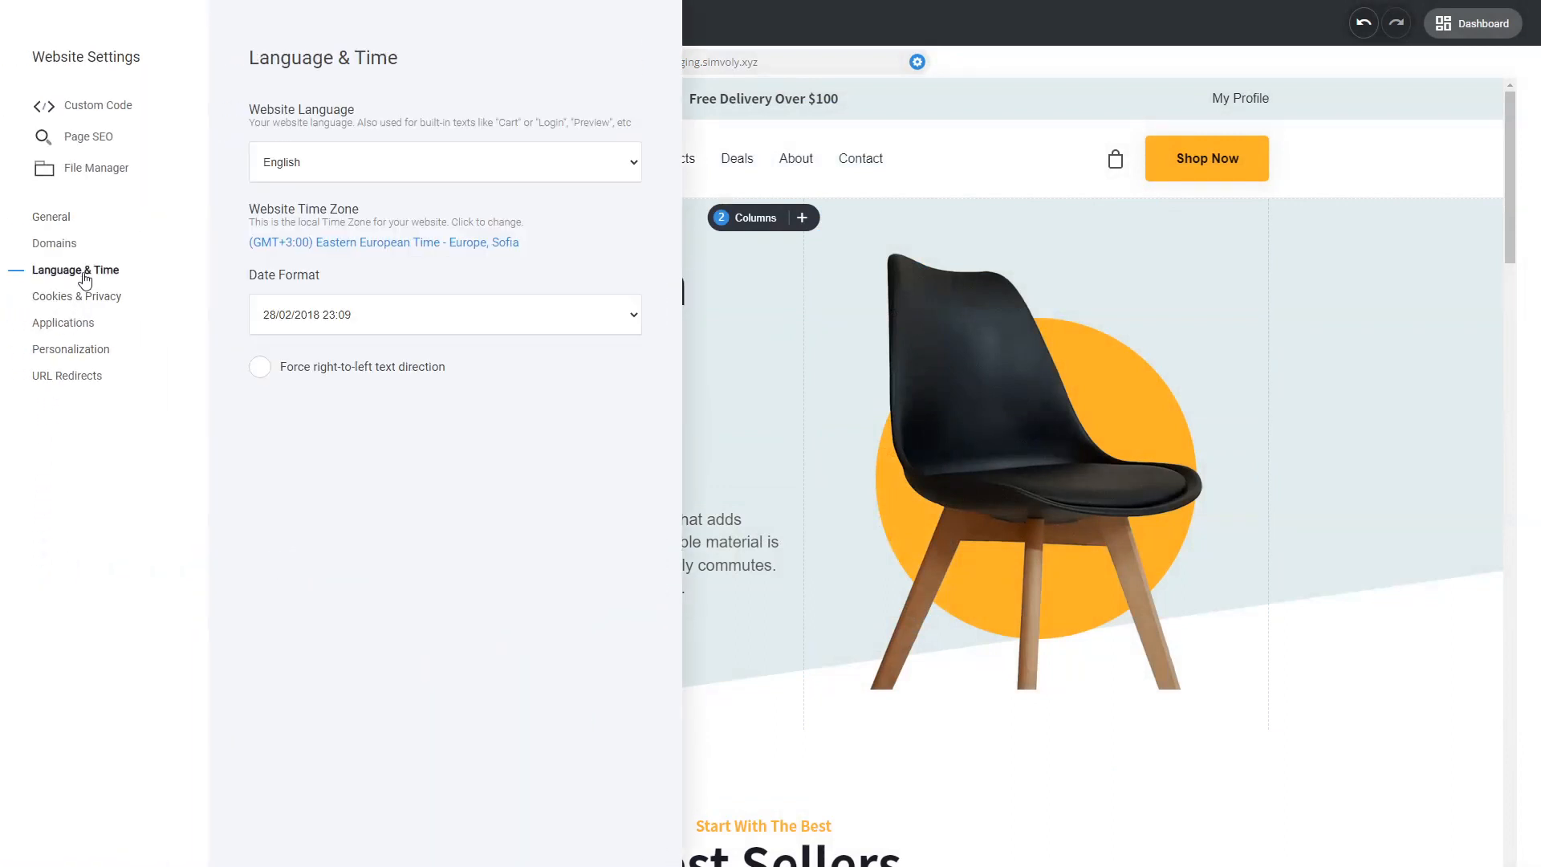
click(301, 172)
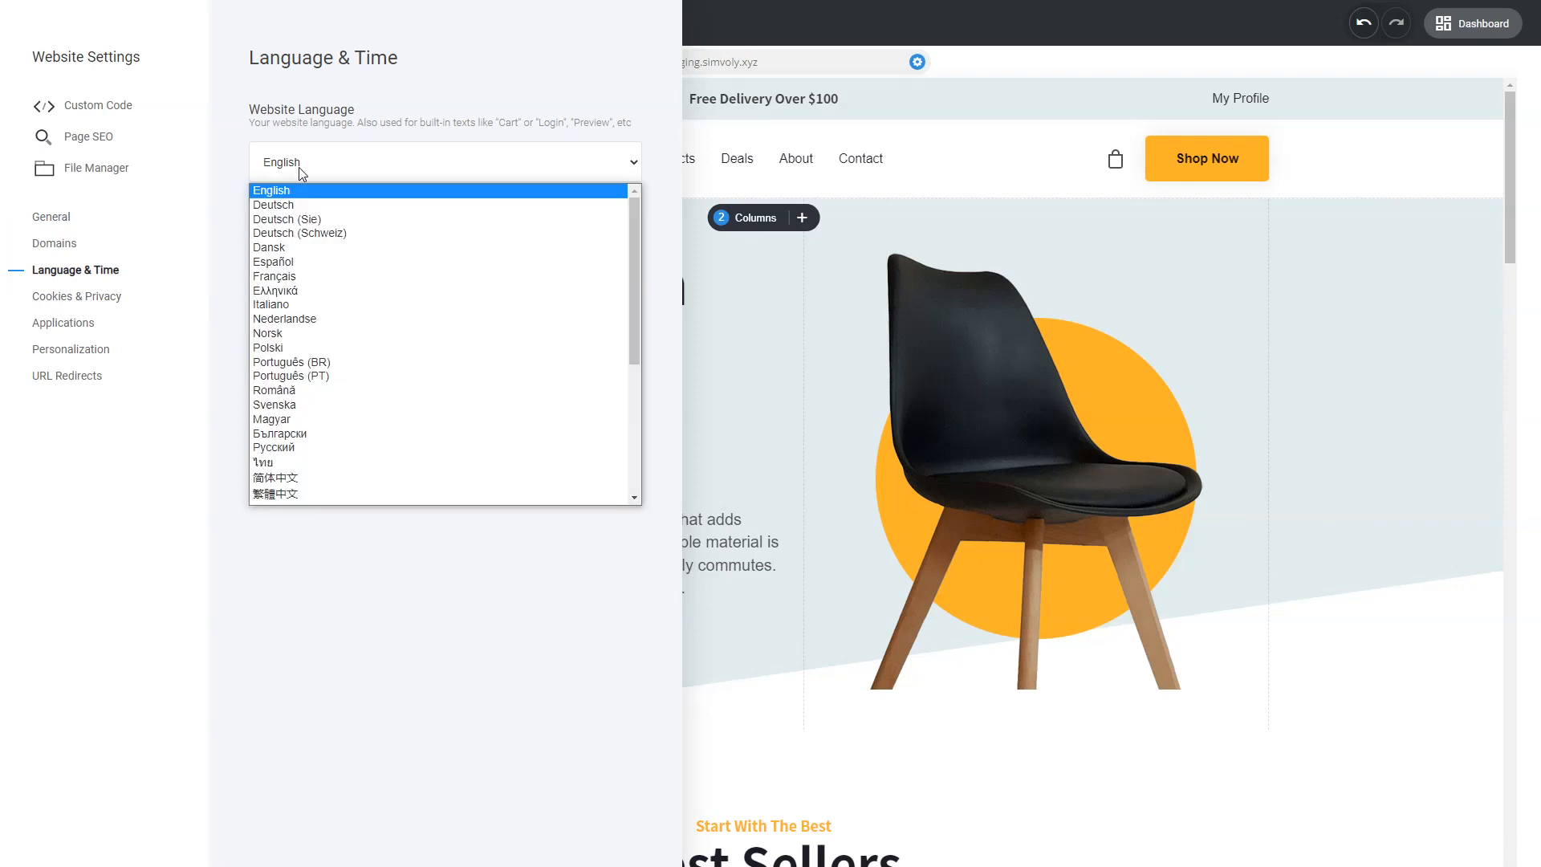
click(299, 268)
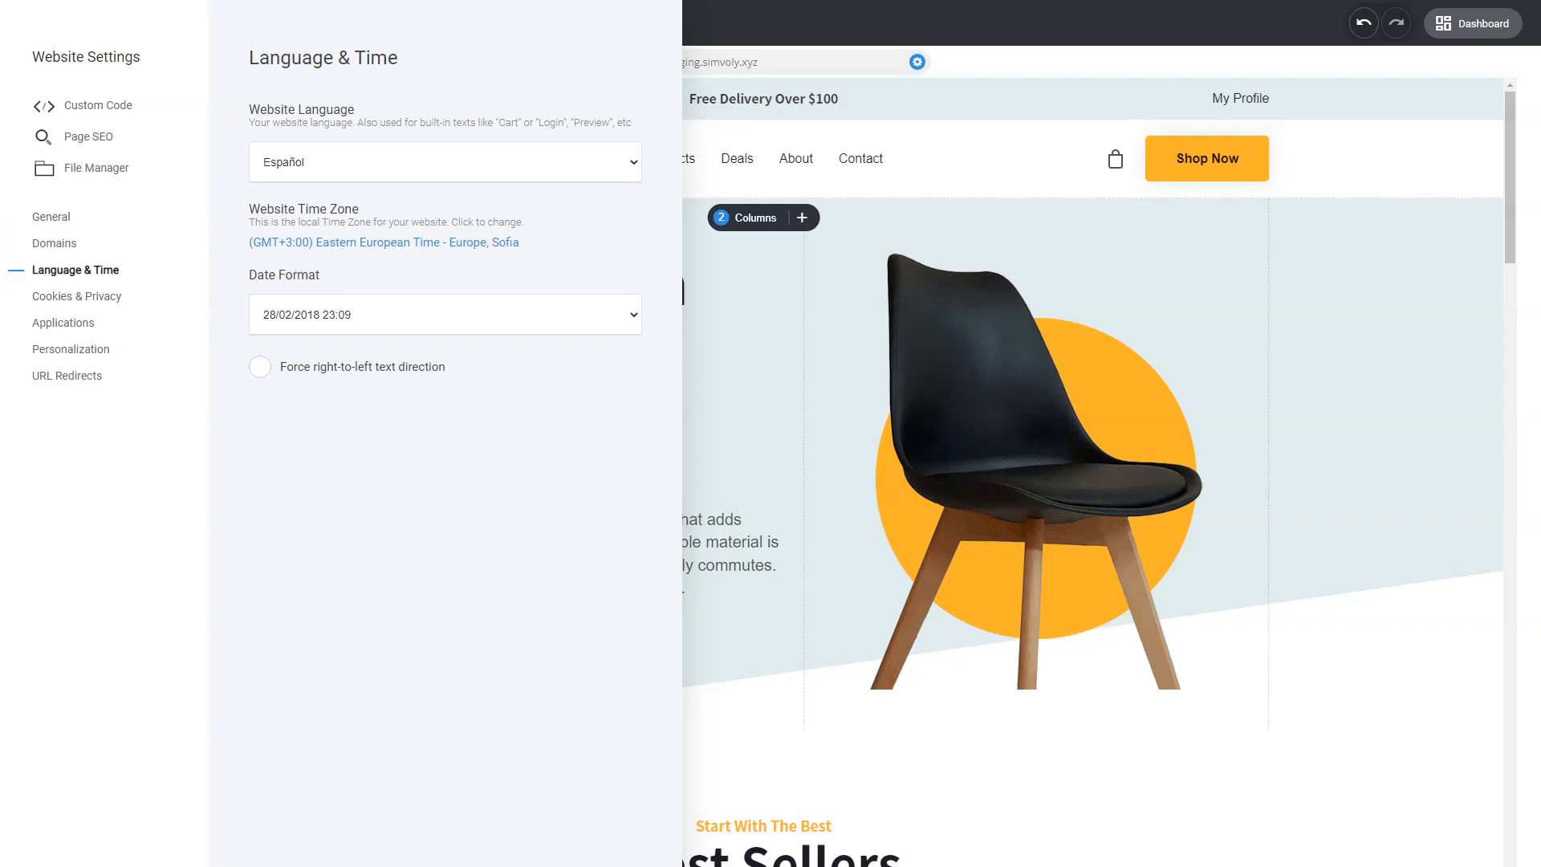
click(1311, 486)
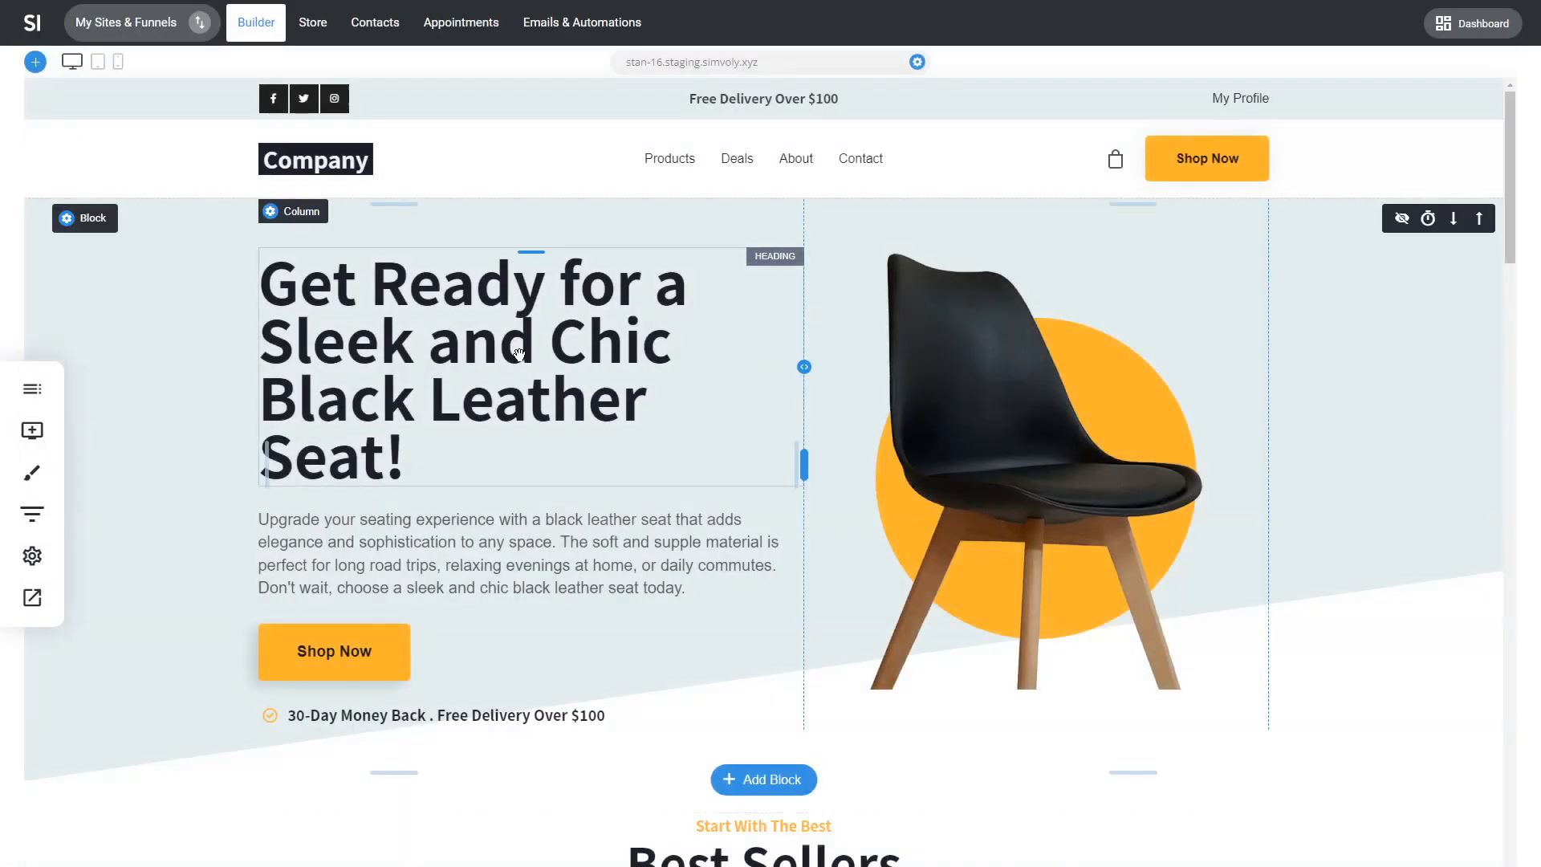
- Improve the hero heading with AI to get a Spanish version, then discard the change
triple_click(520, 353)
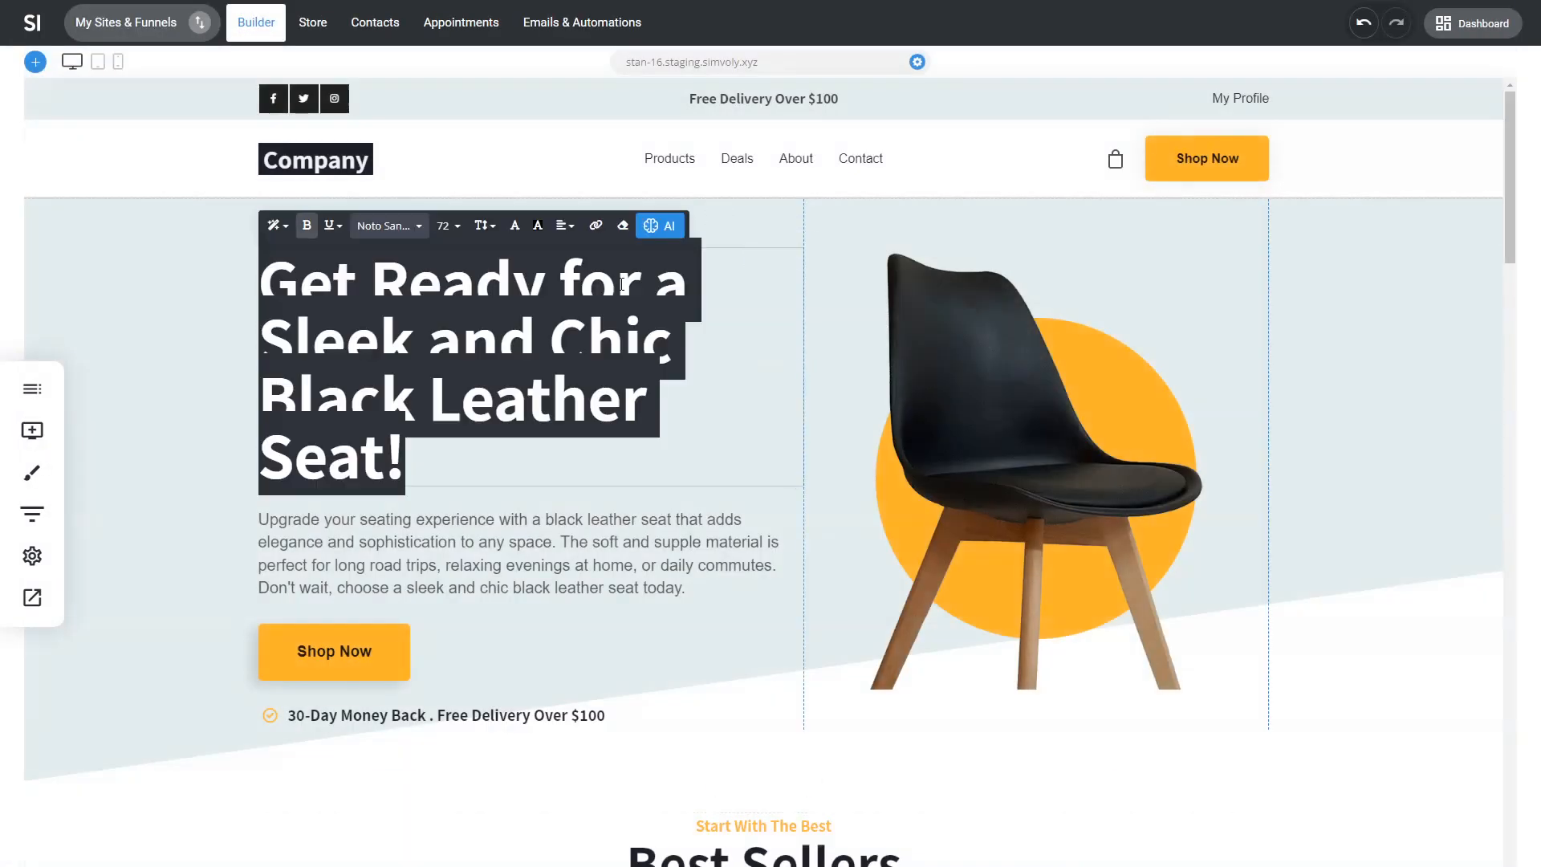
click(663, 226)
click(644, 119)
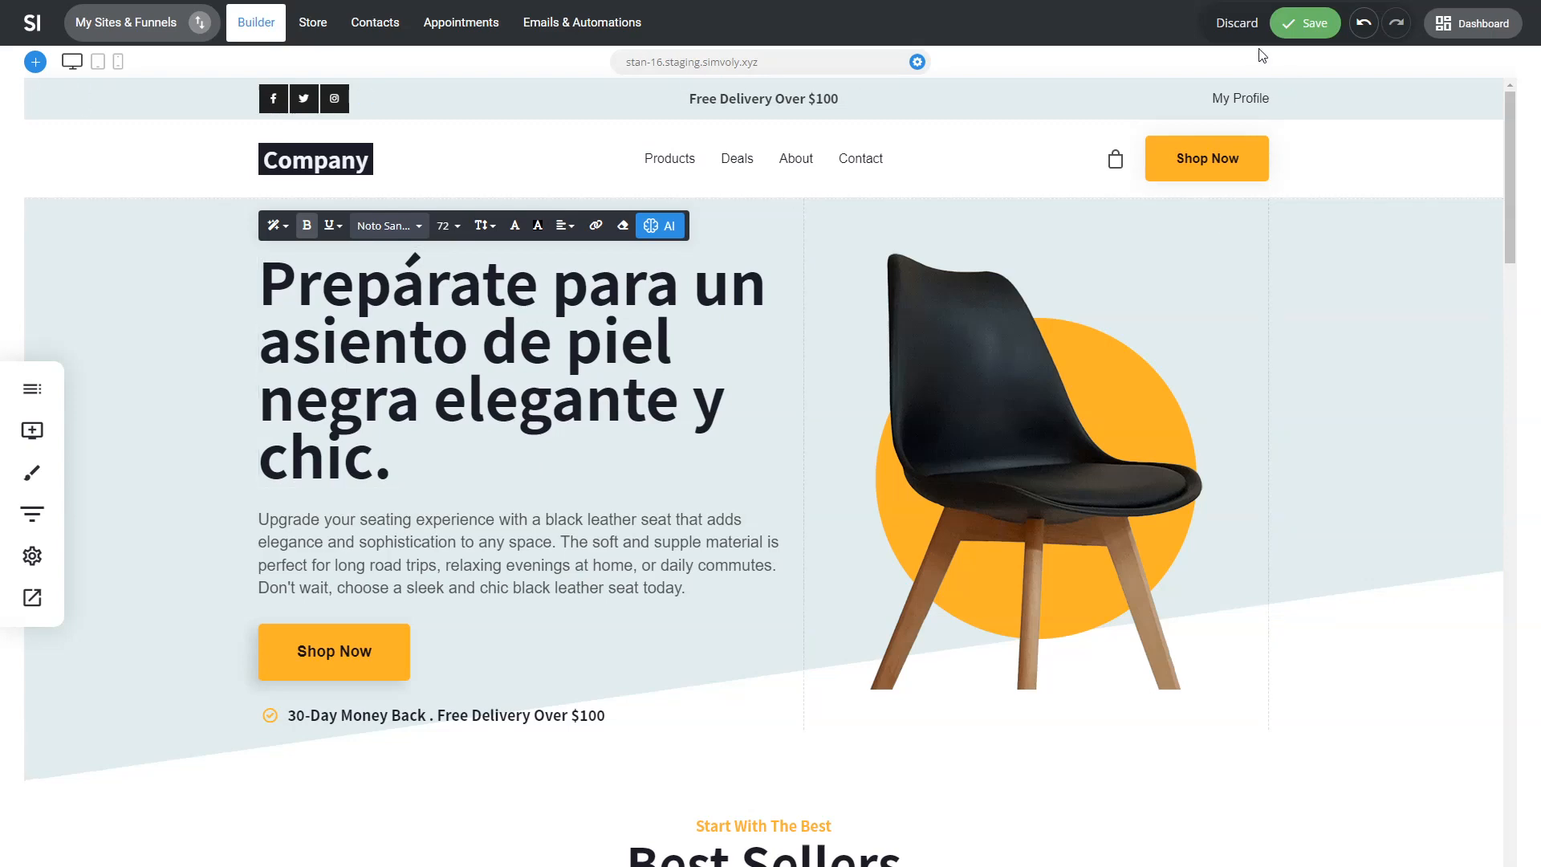
click(1236, 23)
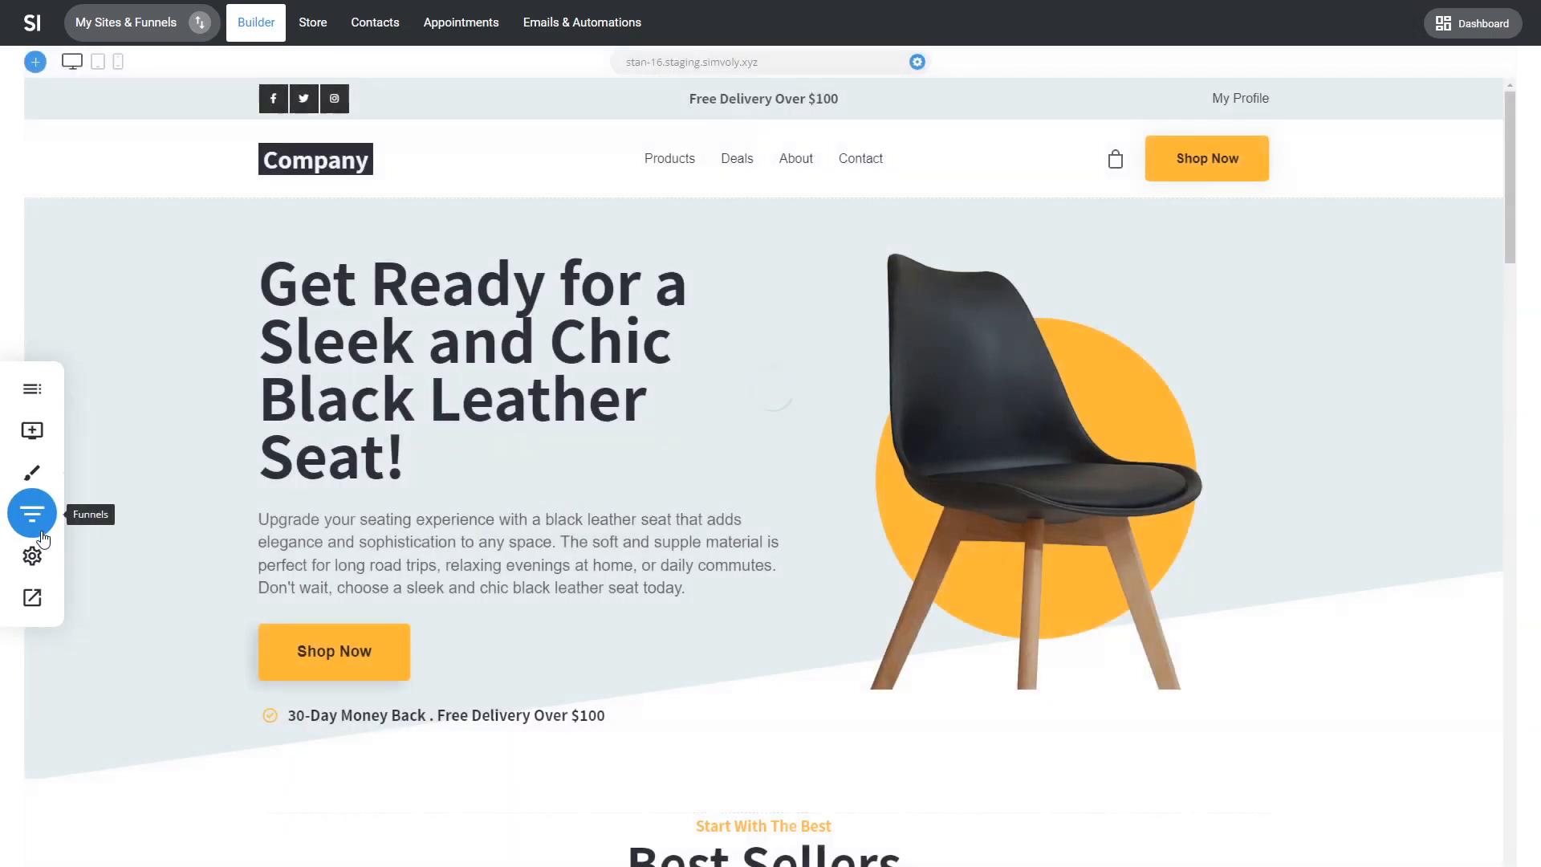
- Set the website language back to English
click(32, 516)
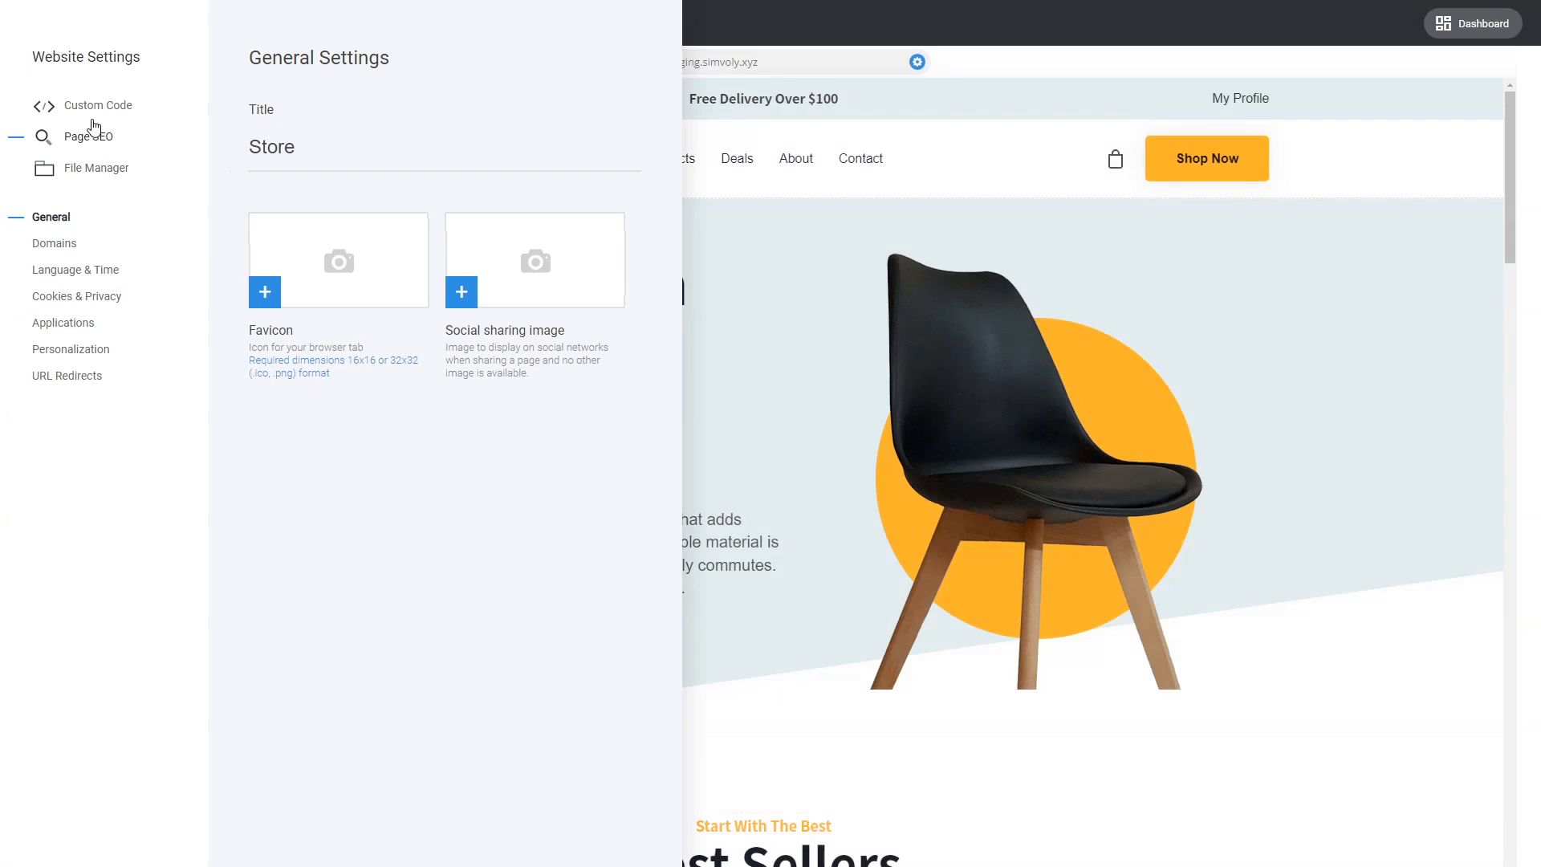
click(75, 269)
click(305, 162)
click(309, 191)
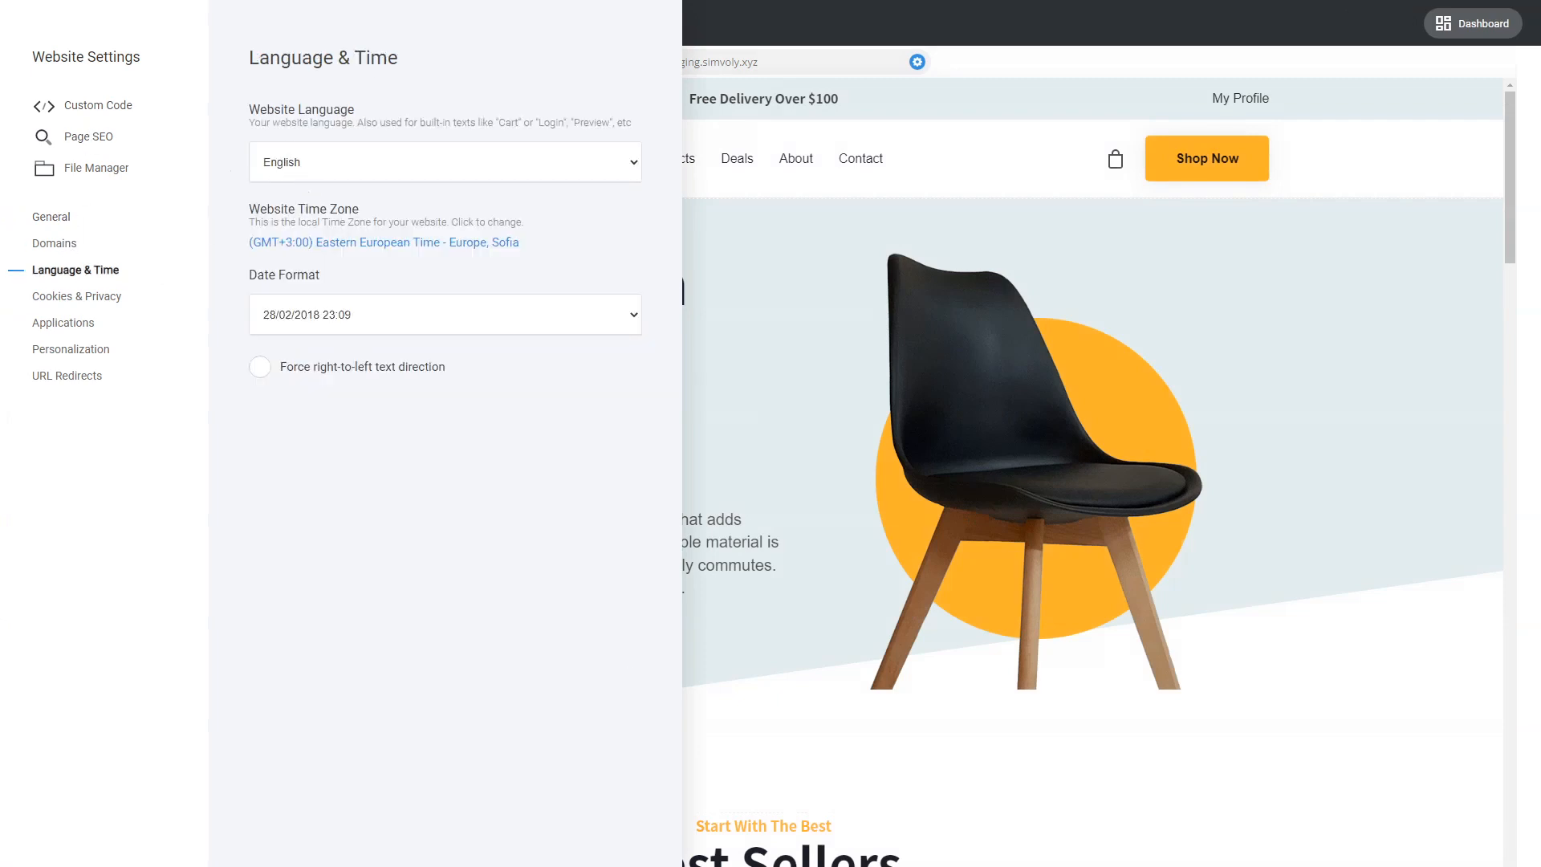
click(931, 502)
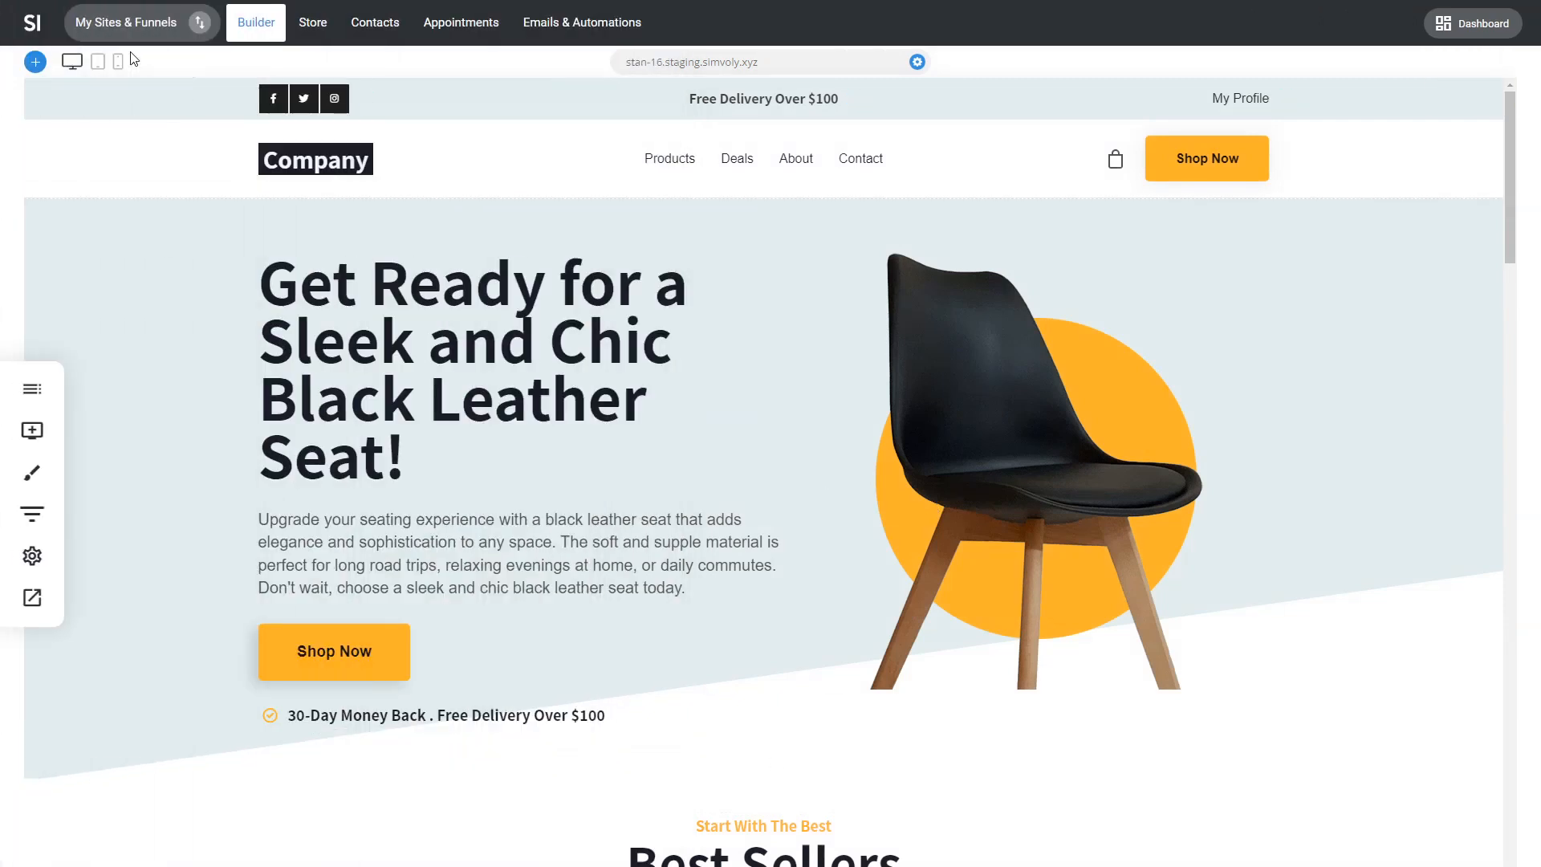
- Open the White Wooden Table post from the blog list and copy its title
click(34, 391)
click(95, 425)
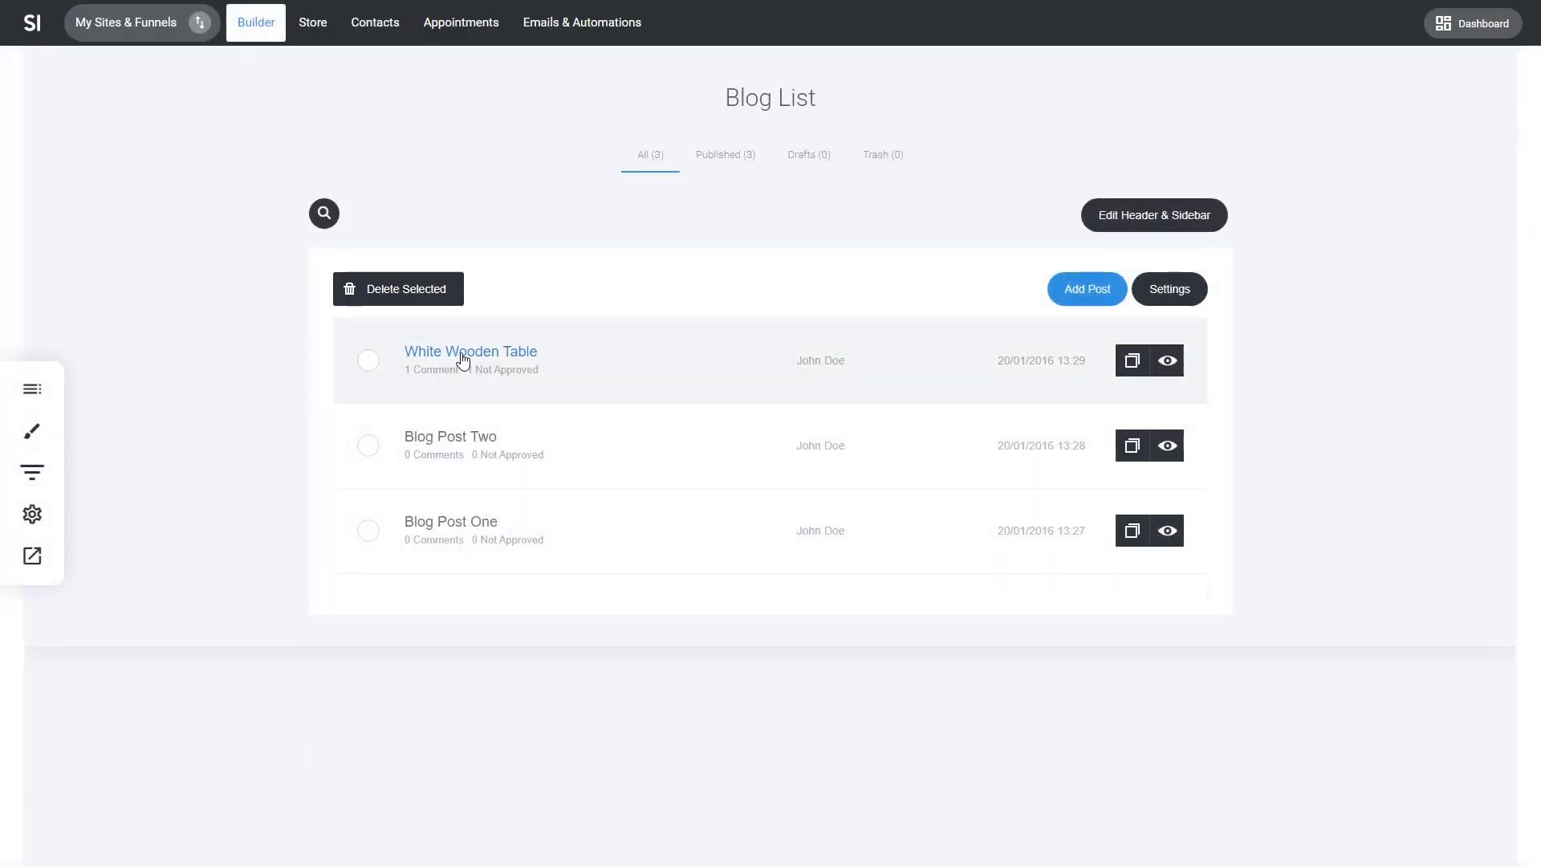
click(463, 353)
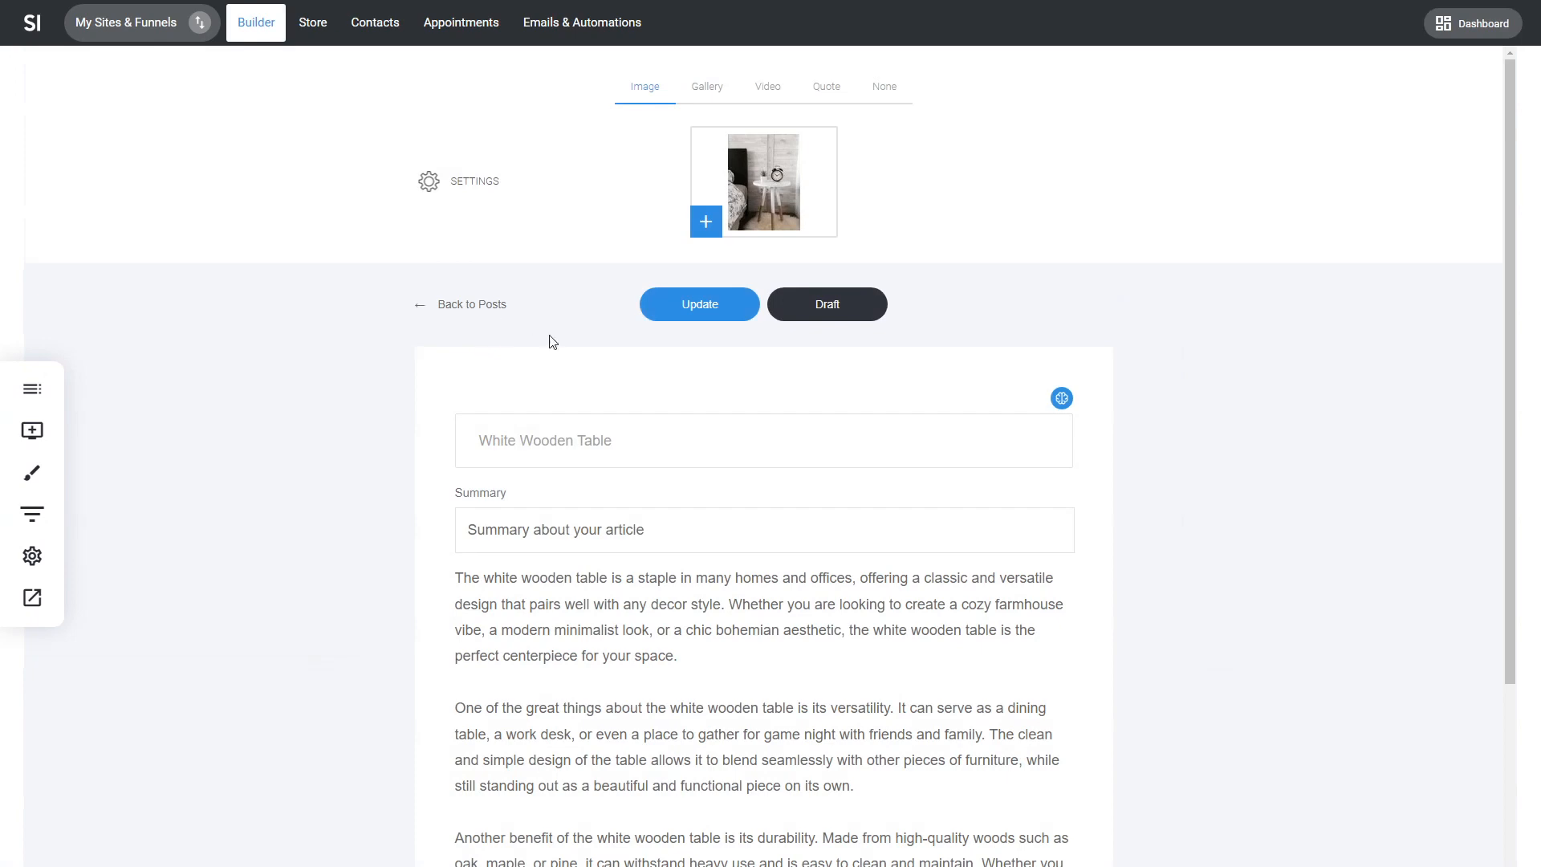
triple_click(627, 450)
key(ctrl+c)
- Replace the post's body text with AI-generated text, prompting it to create an article for a White Wooden Table
scroll(748, 360, down, 5)
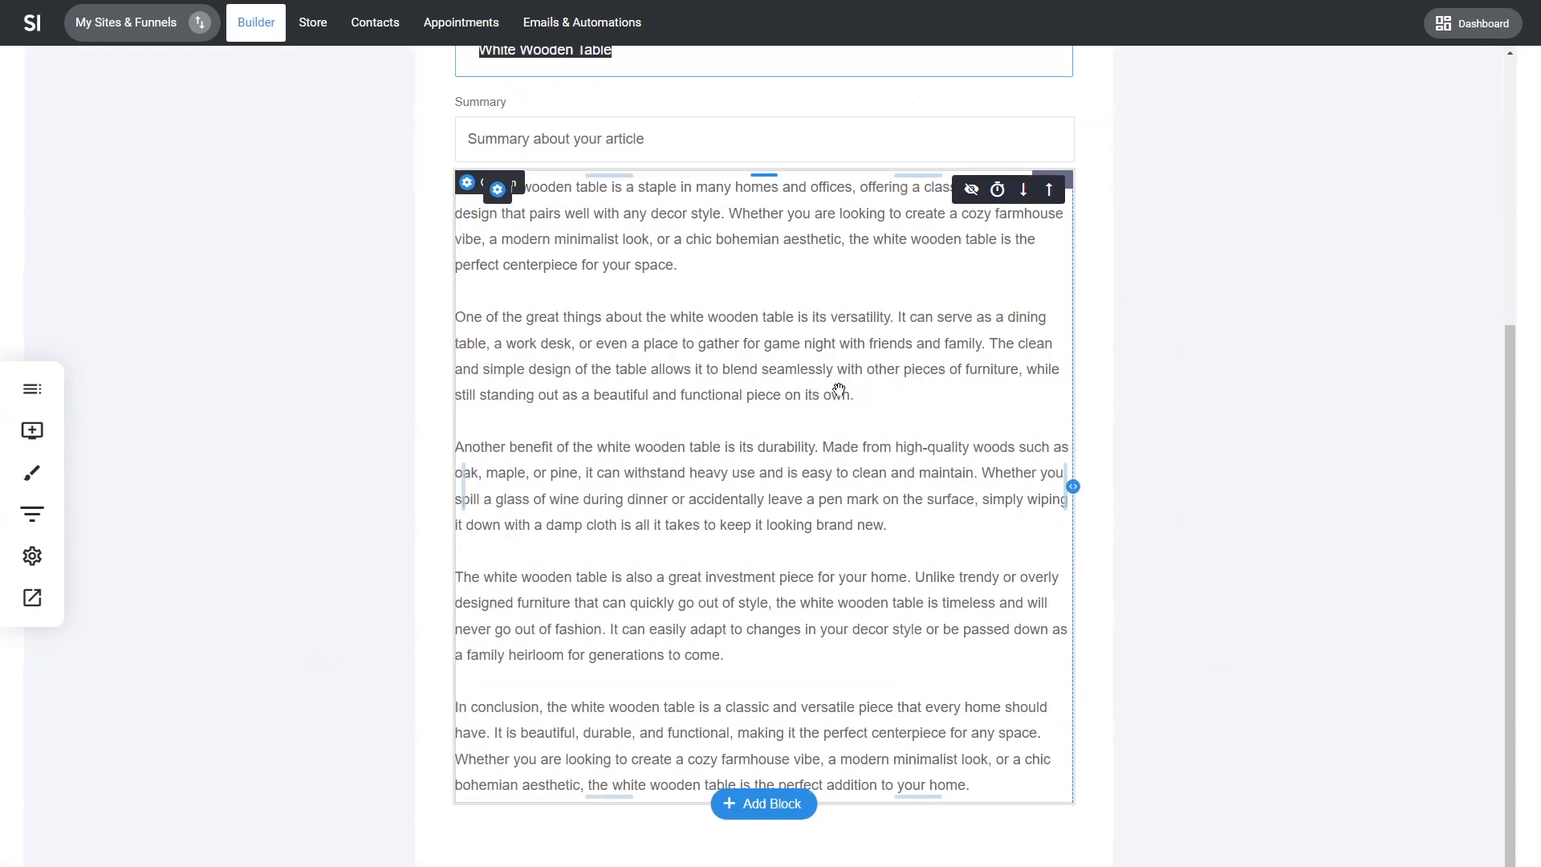
scroll(838, 390, up, 2)
click(736, 475)
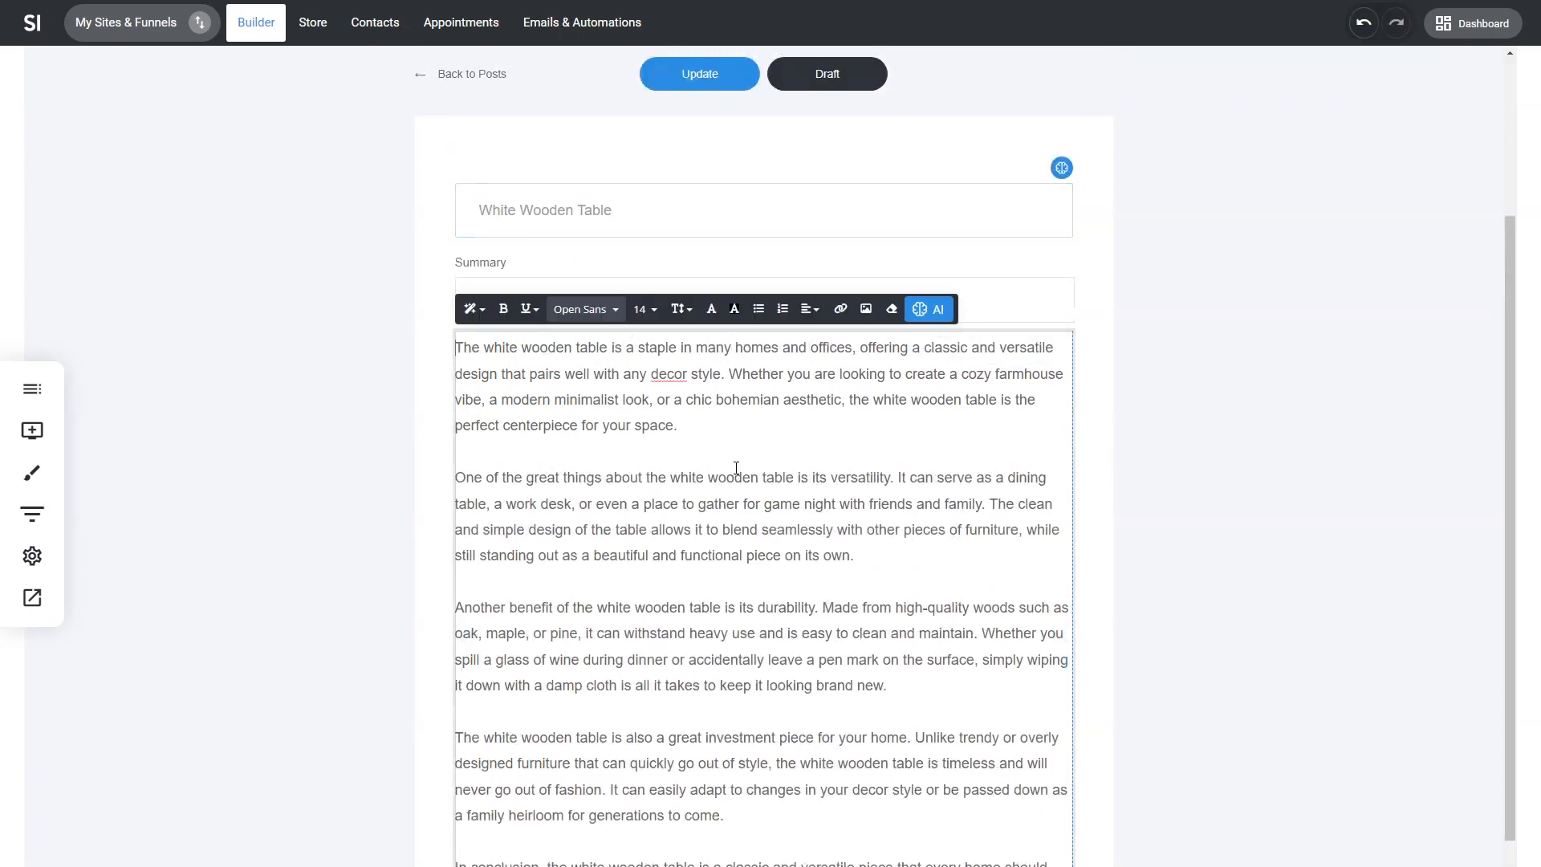
click(931, 309)
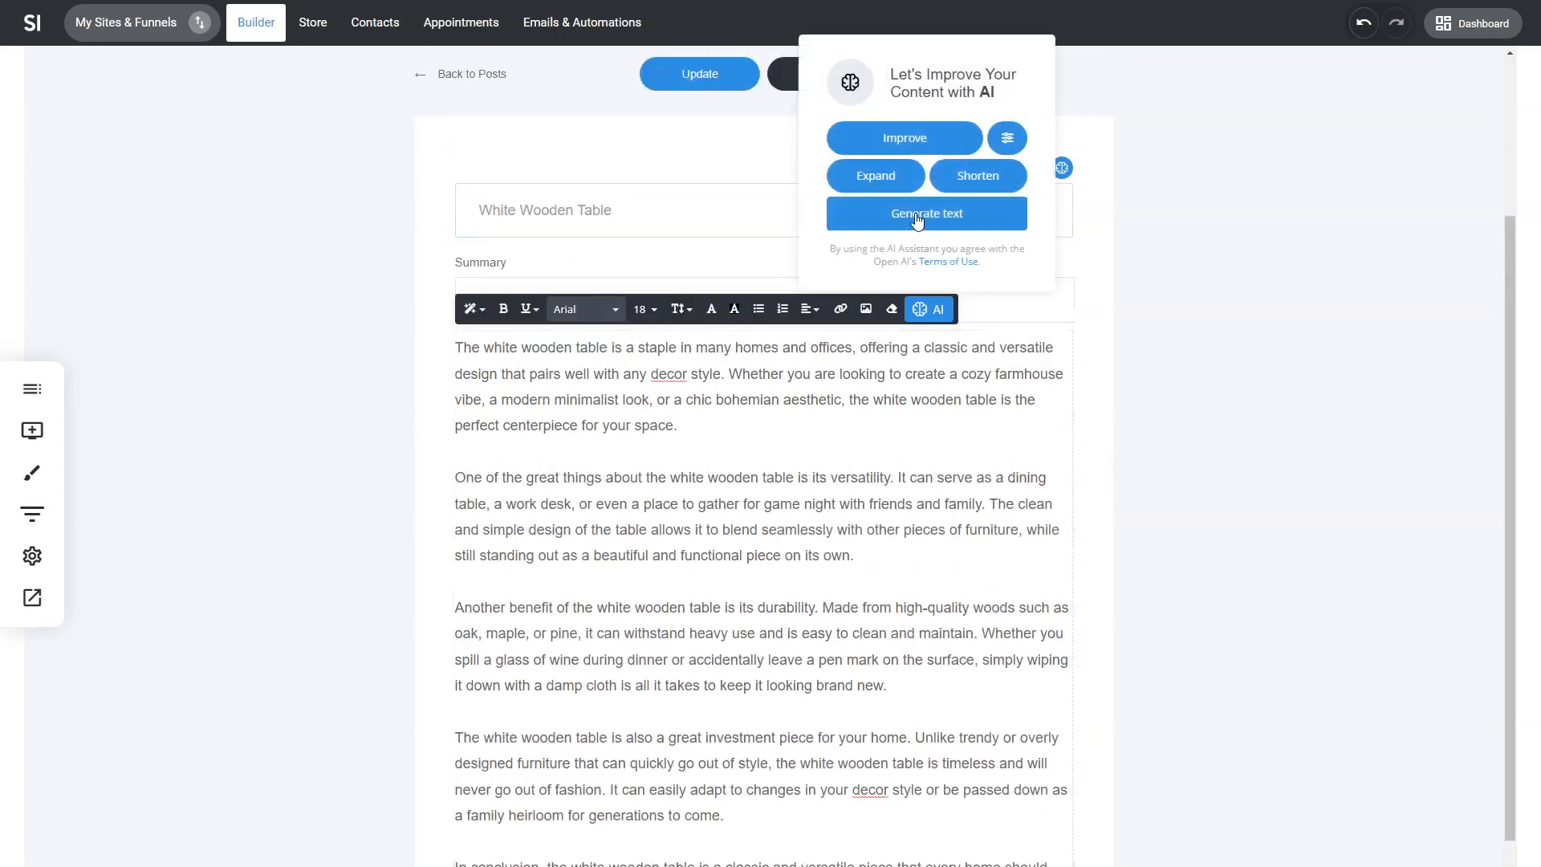
click(921, 273)
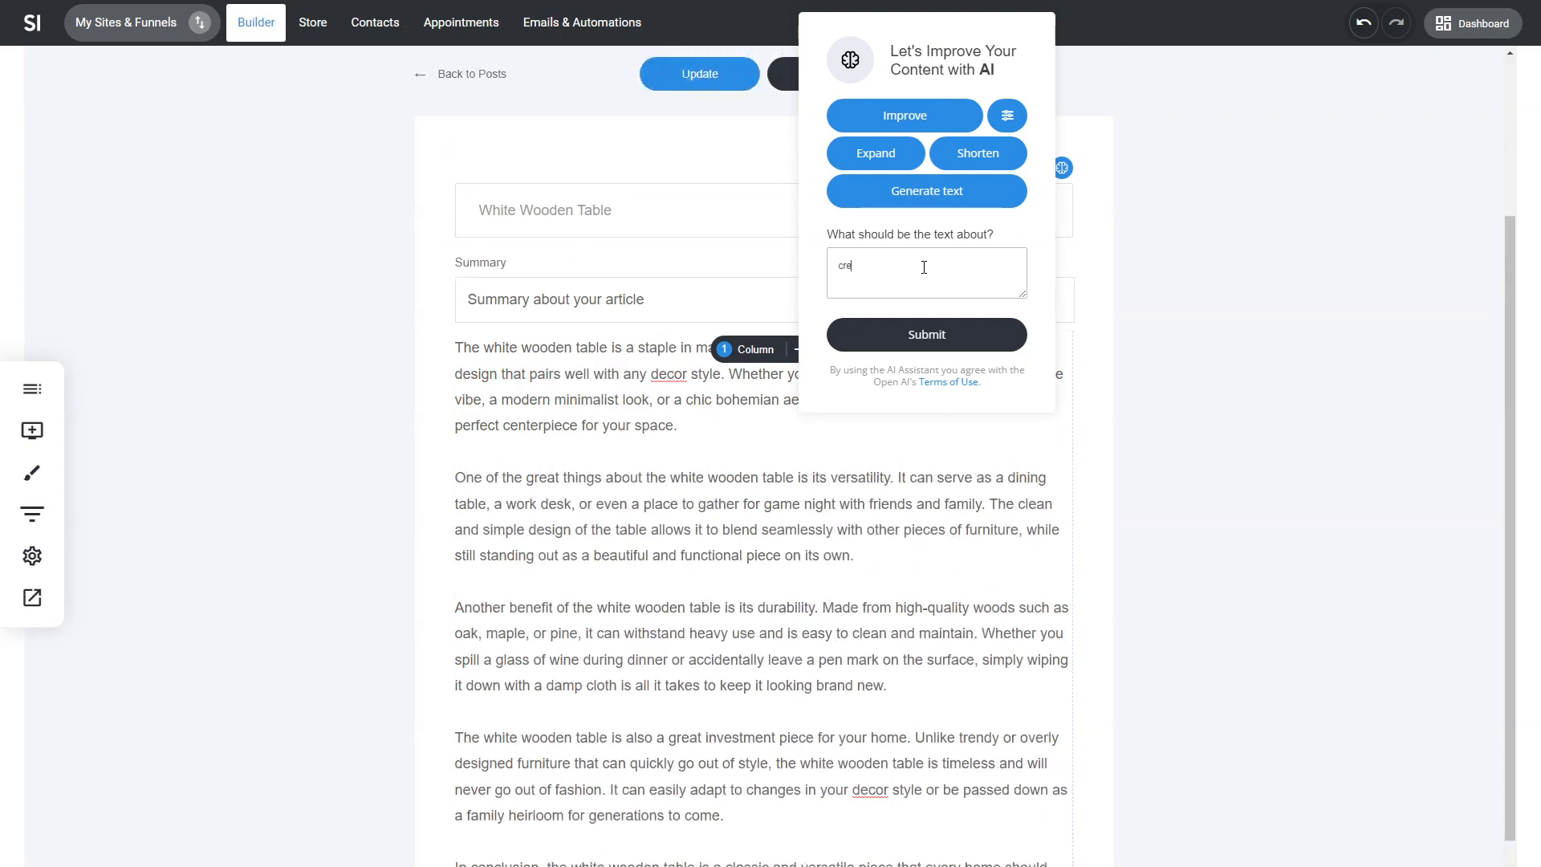
text(create an article for)
key(ctrl+v)
click(924, 267)
text(a)
click(969, 336)
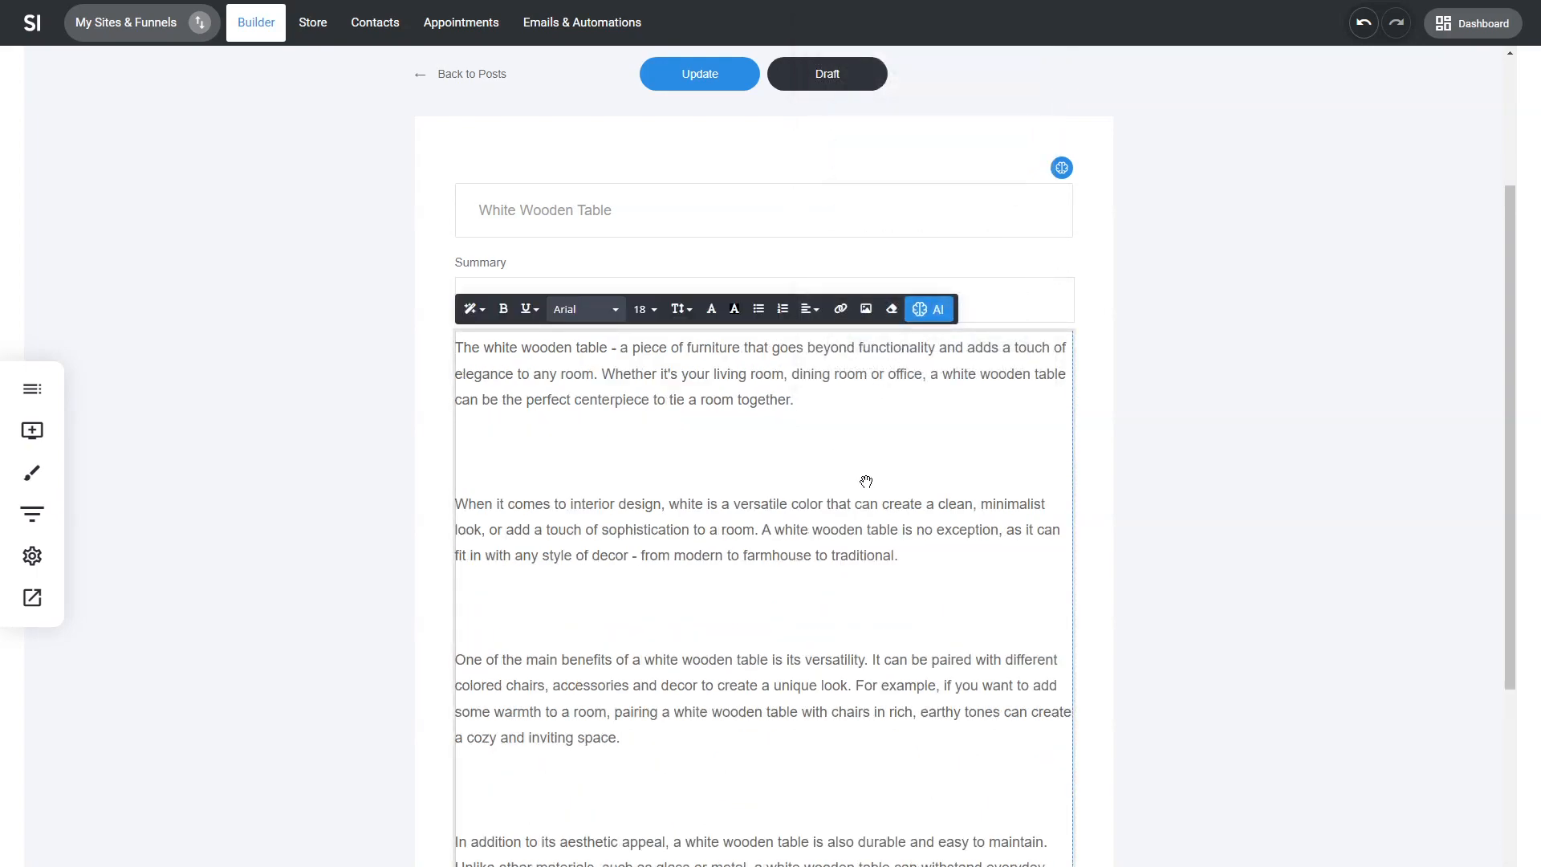
- Delete the extra blank lines between the first paragraphs of the generated article
scroll(866, 482, down, 5)
scroll(866, 482, up, 5)
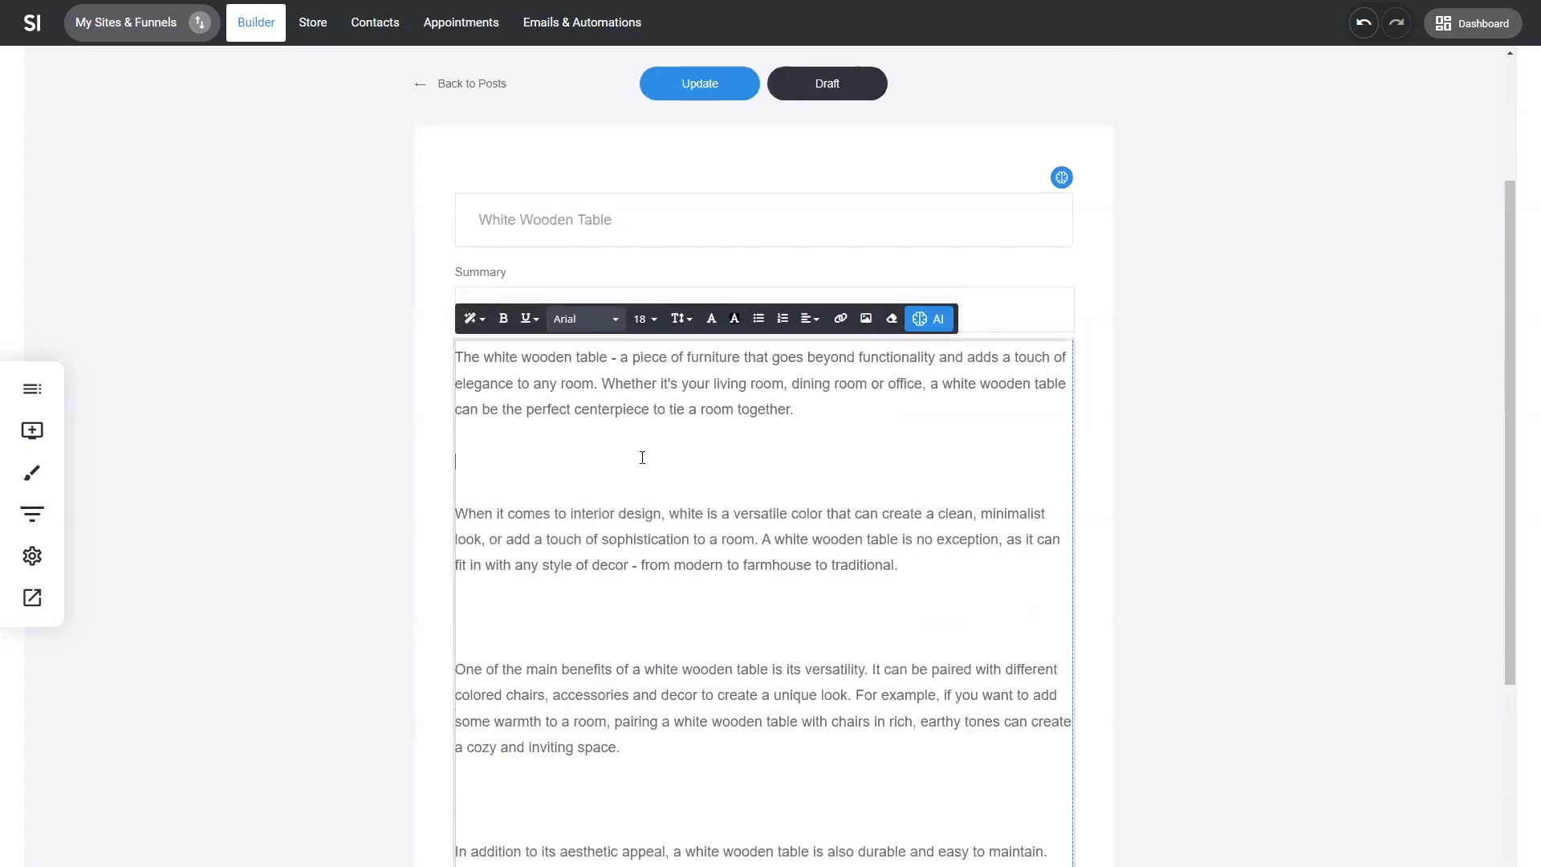
click(640, 454)
key(BackSpace)
key(BackSpace)
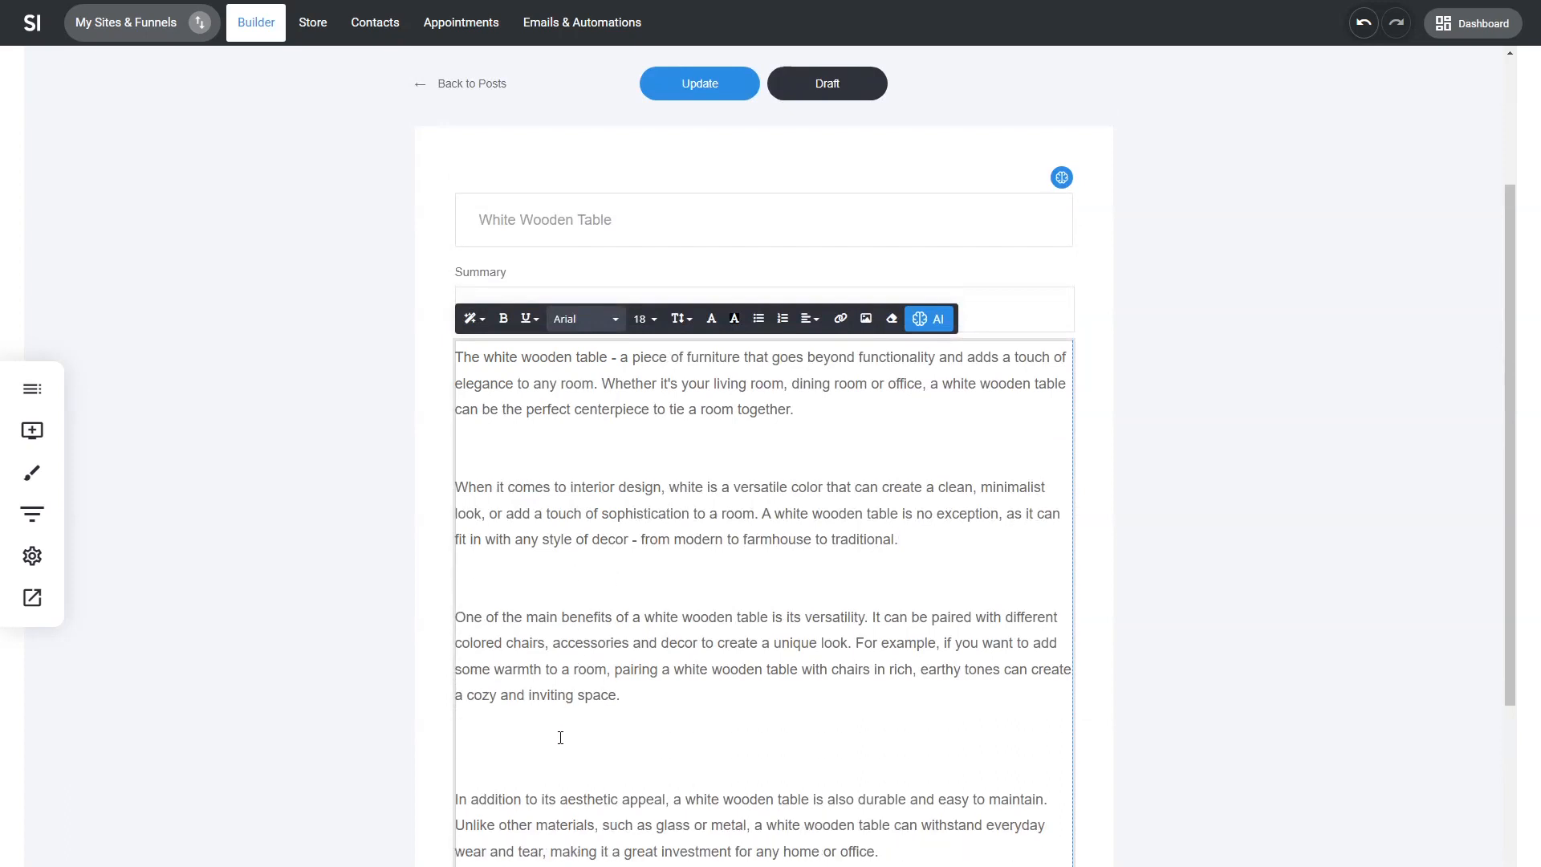
click(560, 738)
key(BackSpace)
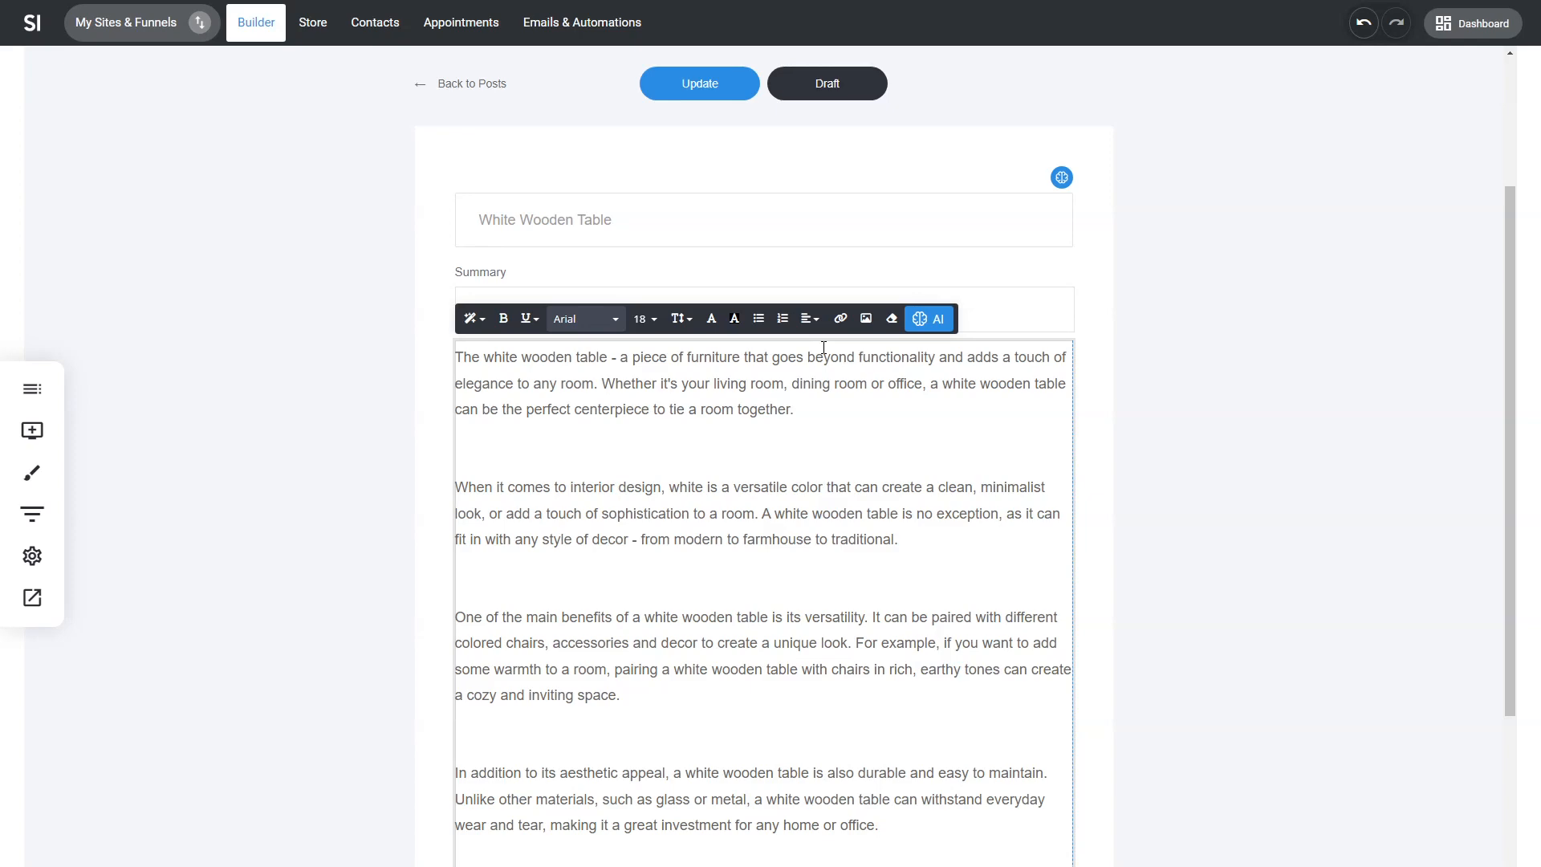
click(1183, 332)
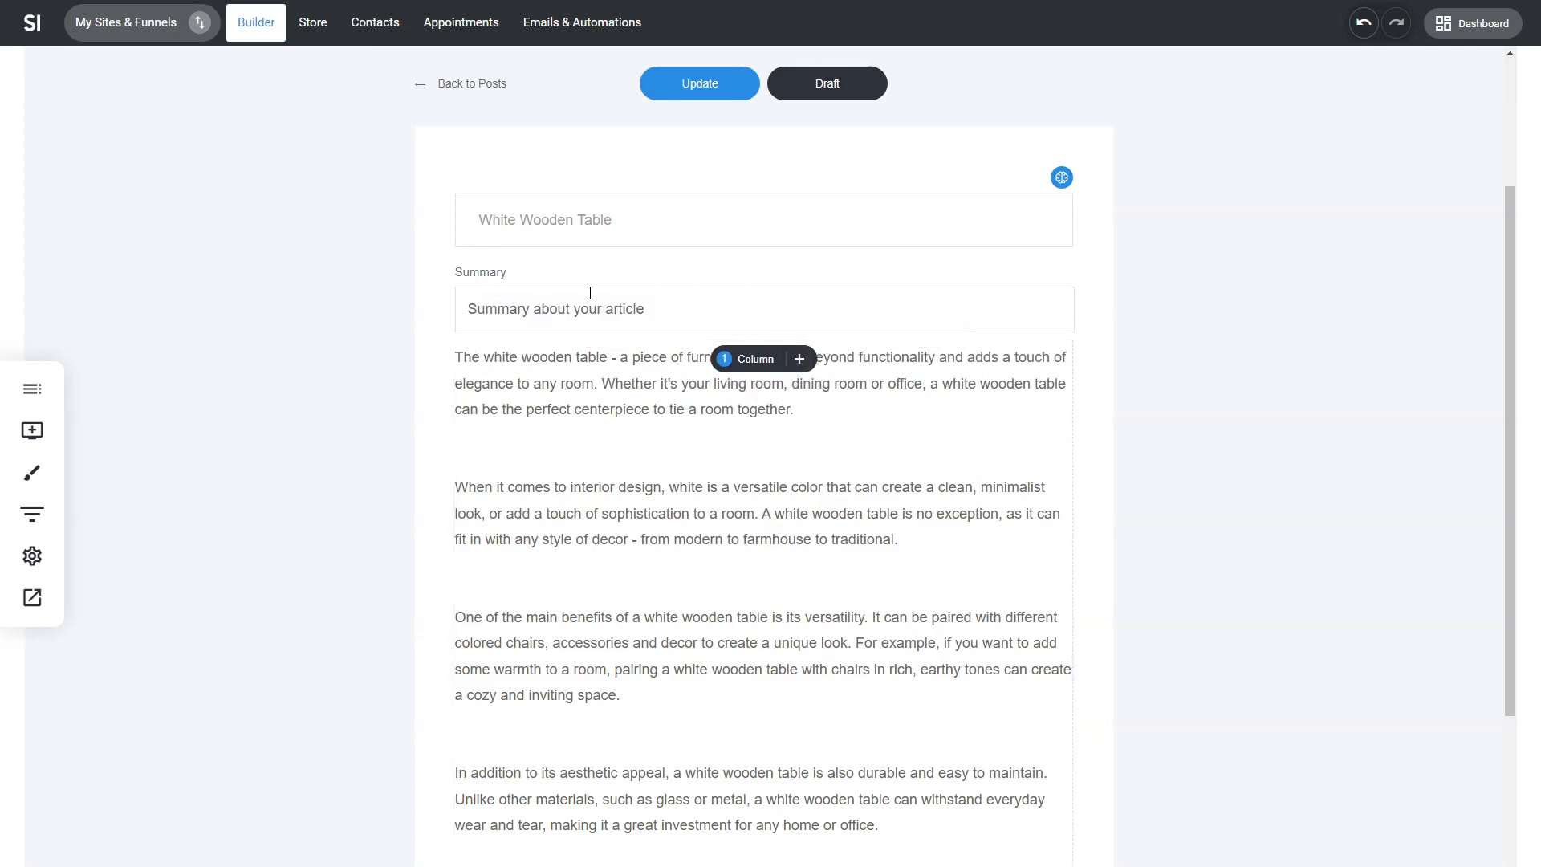
- Create the article summary from the post content with AI and update the blog post
click(635, 308)
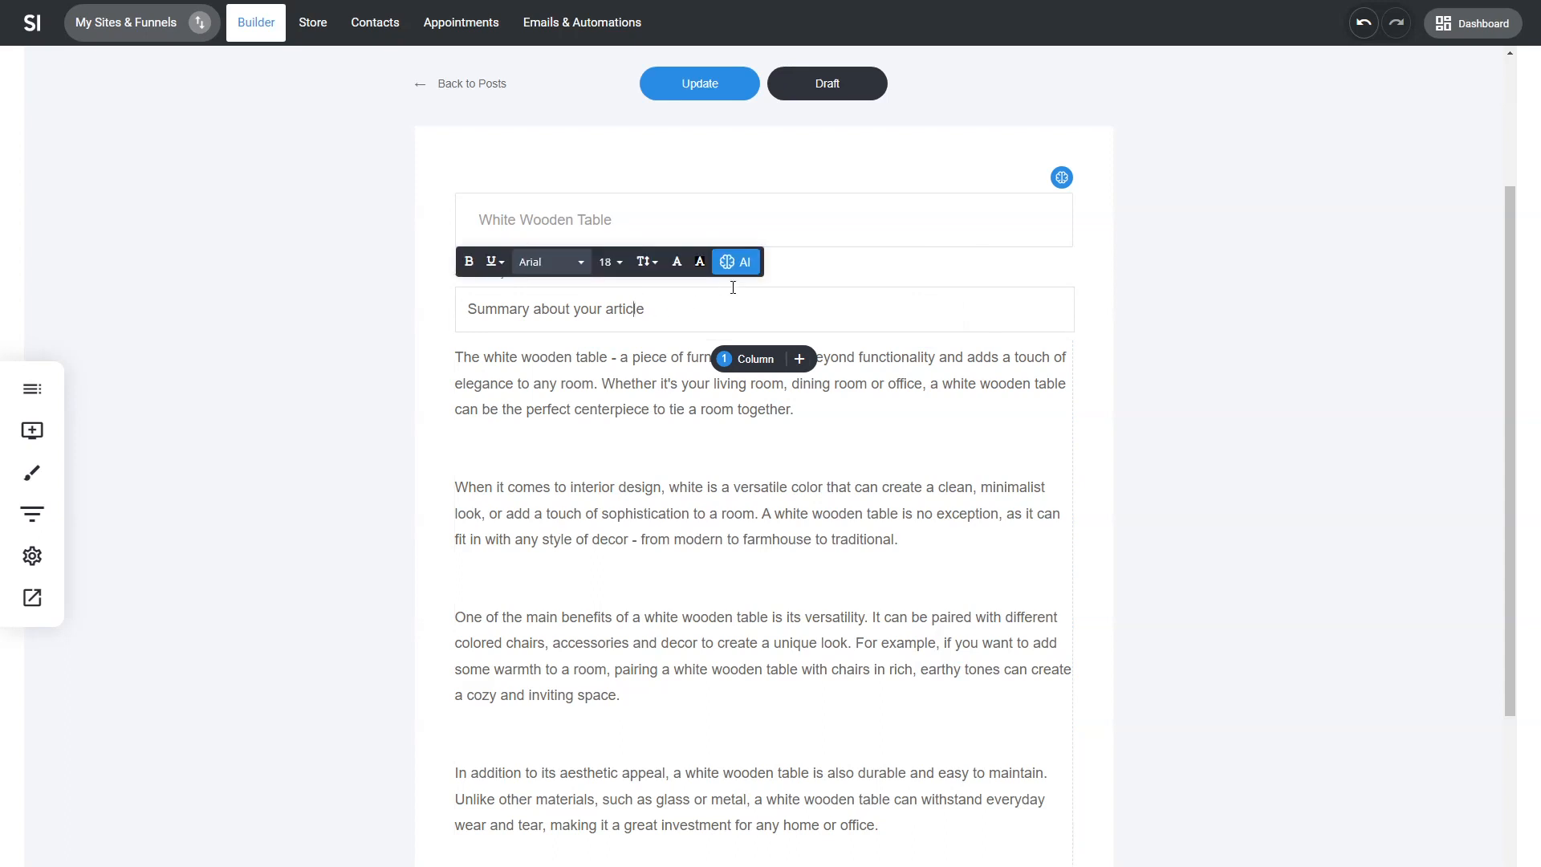
click(739, 263)
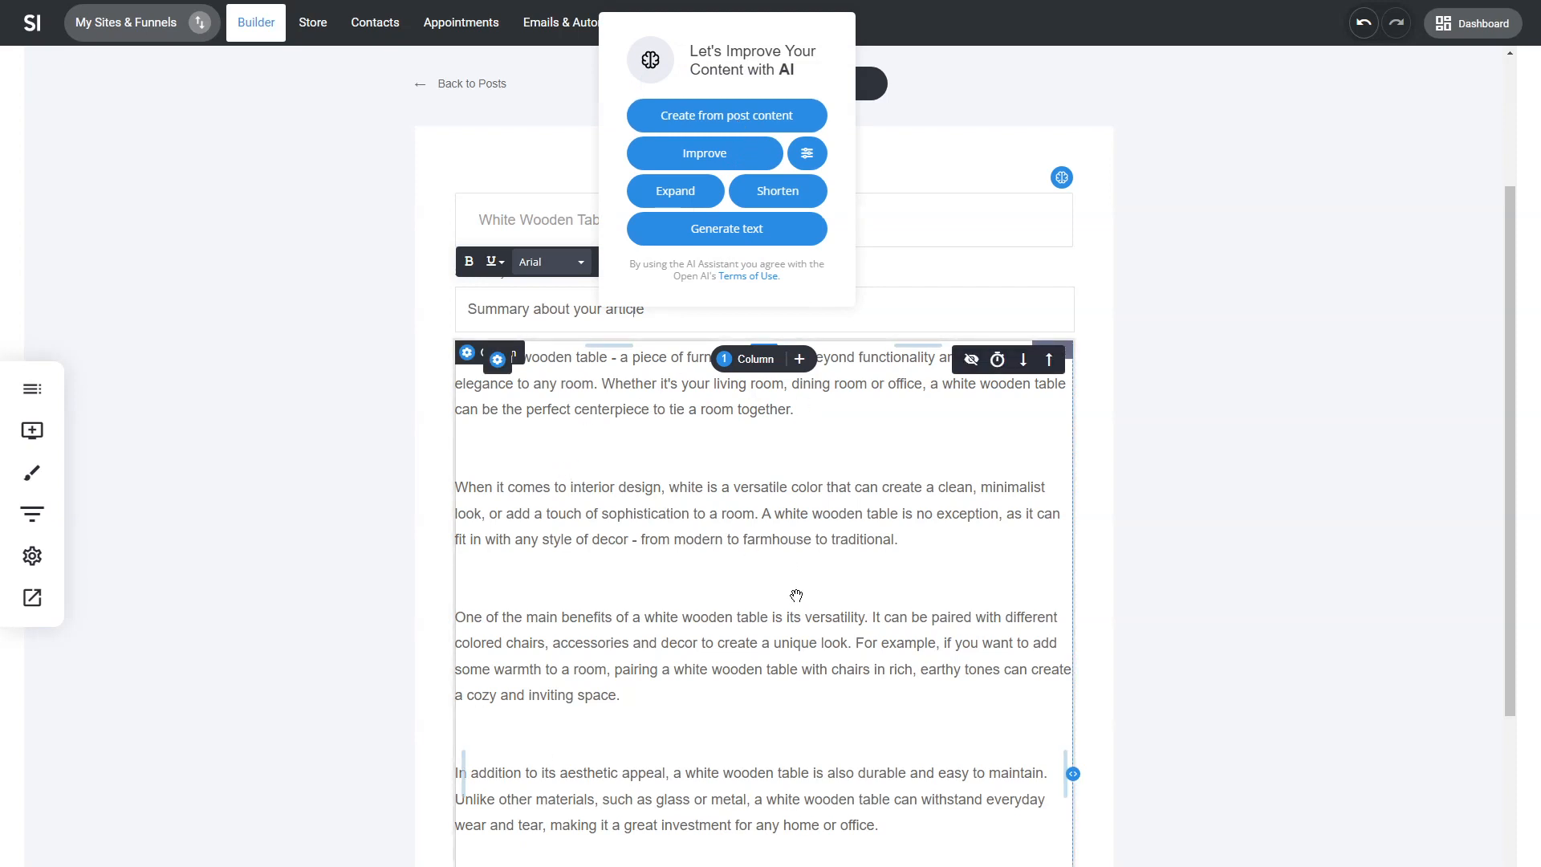
click(787, 129)
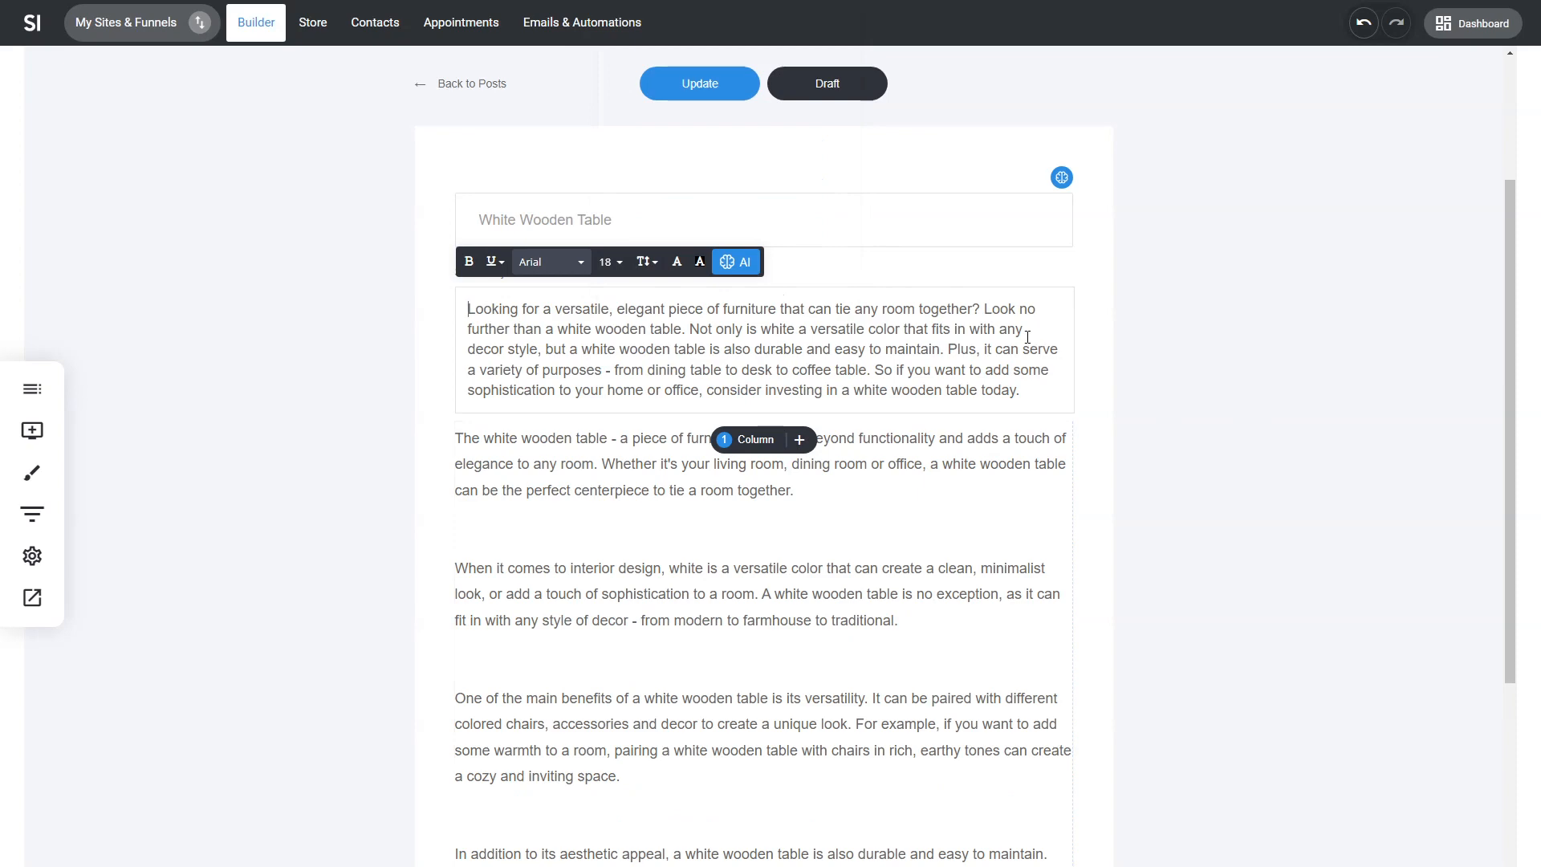
scroll(337, 467, up, 3)
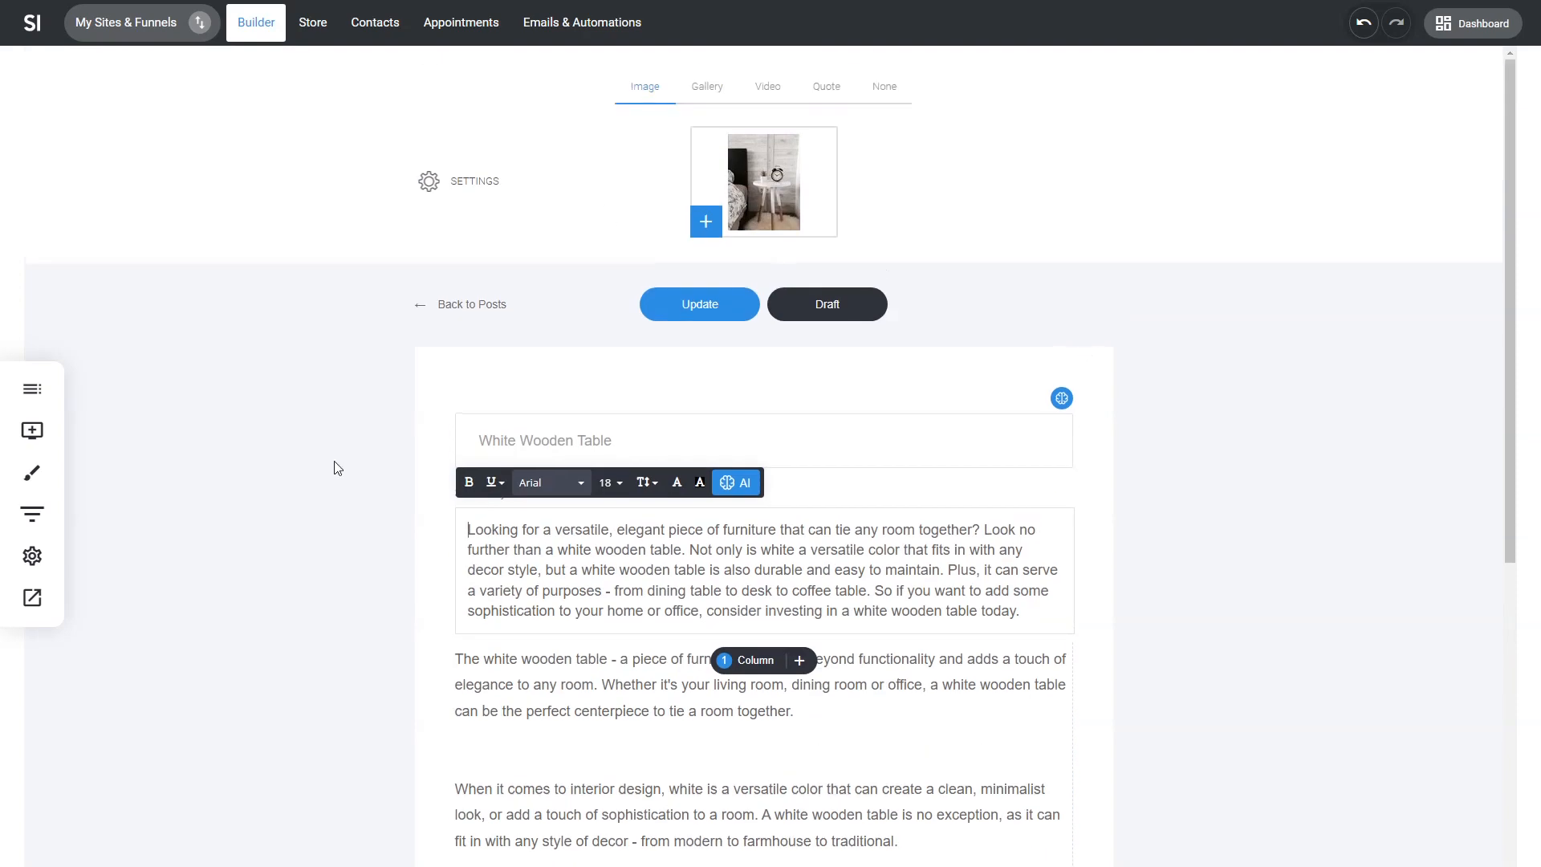
click(725, 325)
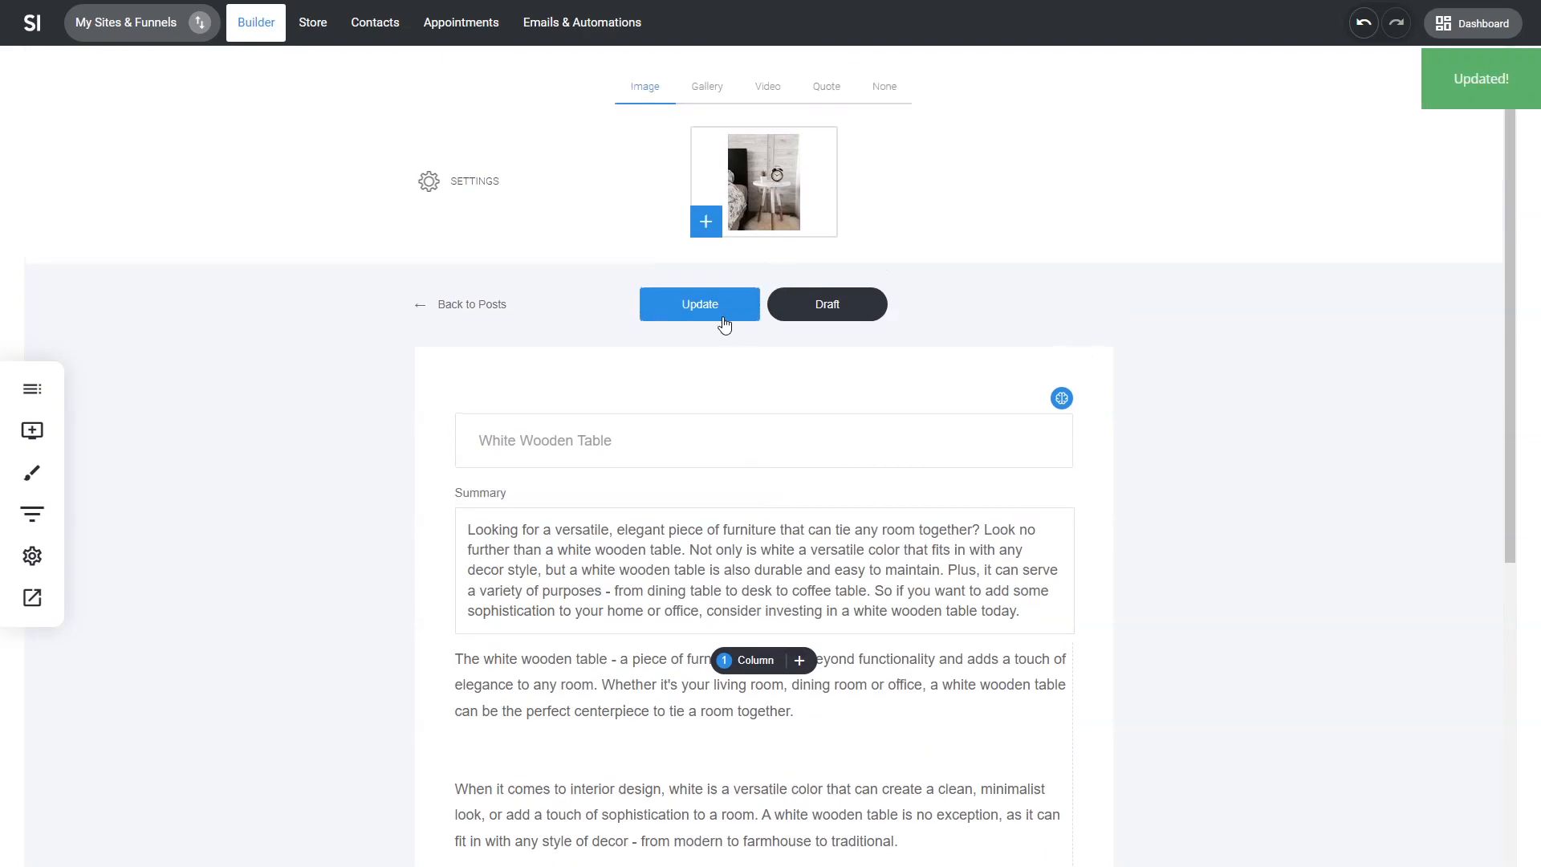
scroll(831, 719, down, 6)
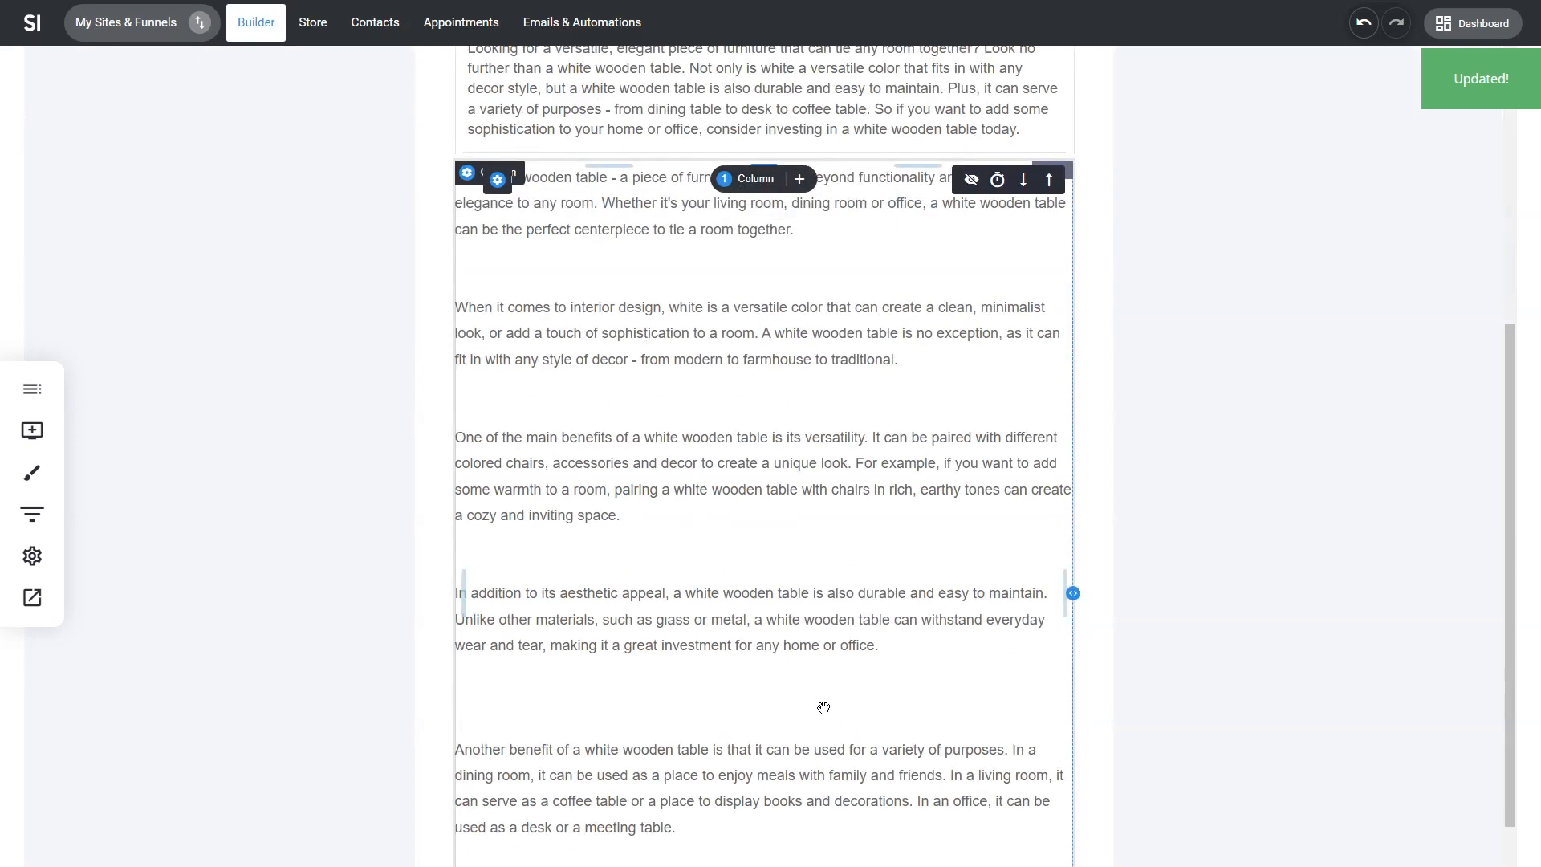
scroll(823, 708, down, 3)
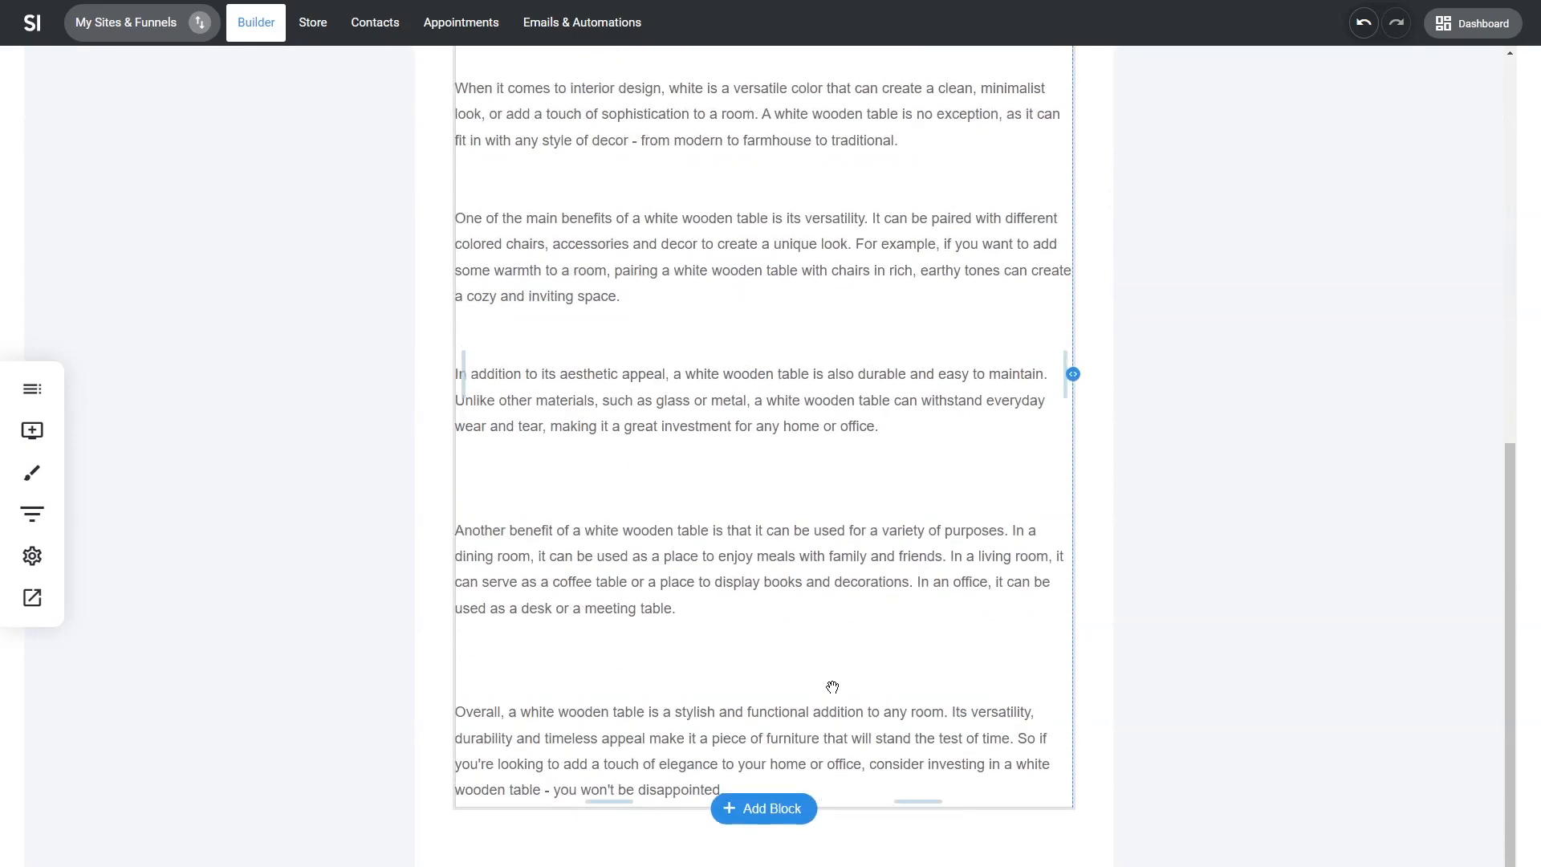
scroll(832, 687, up, 6)
scroll(1164, 477, up, 1)
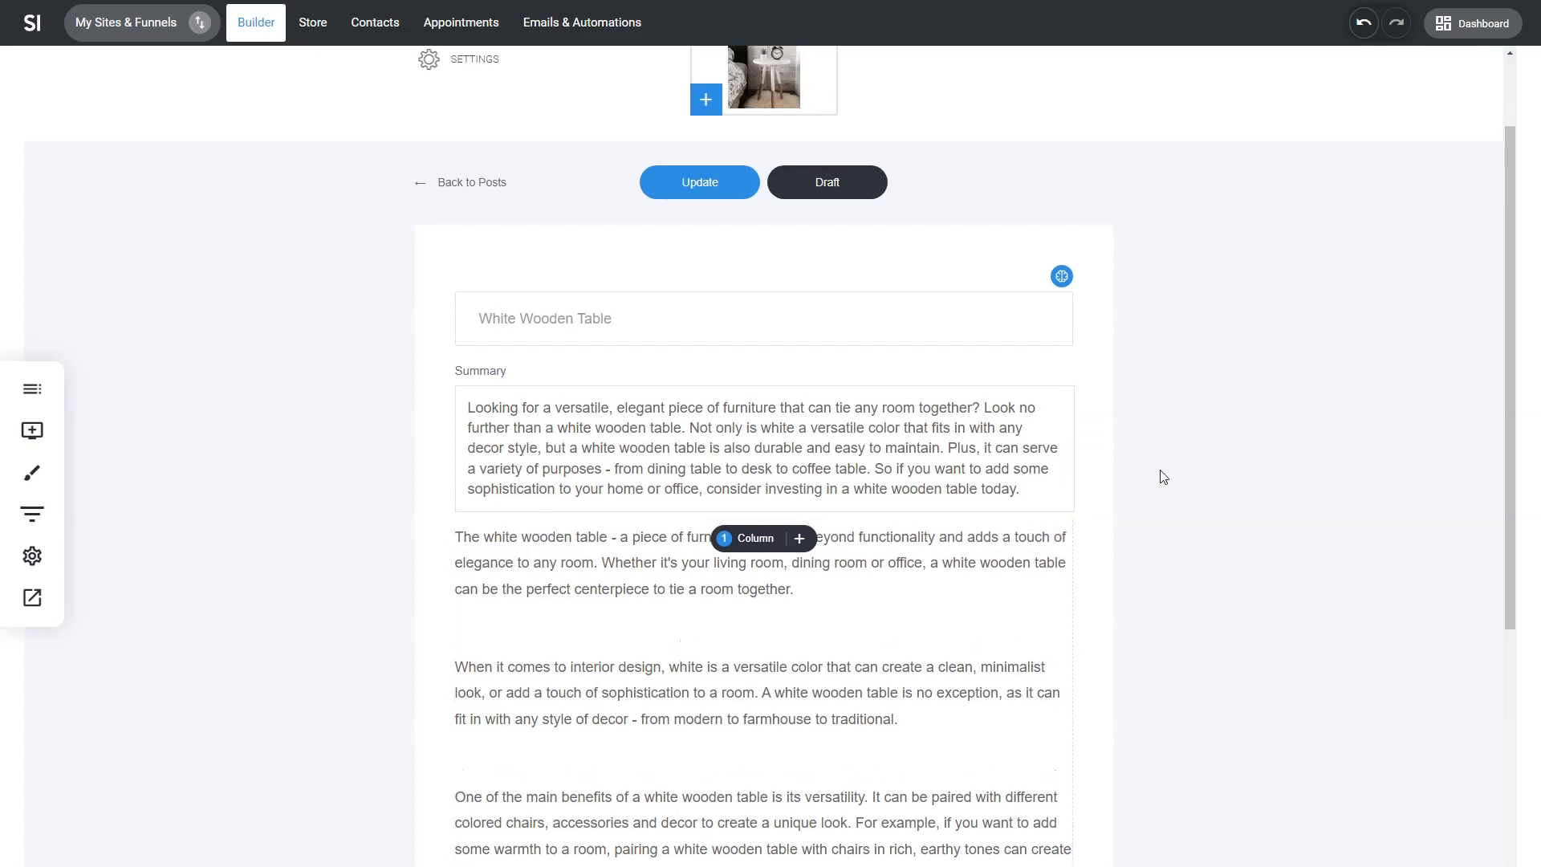
scroll(1163, 477, up, 2)
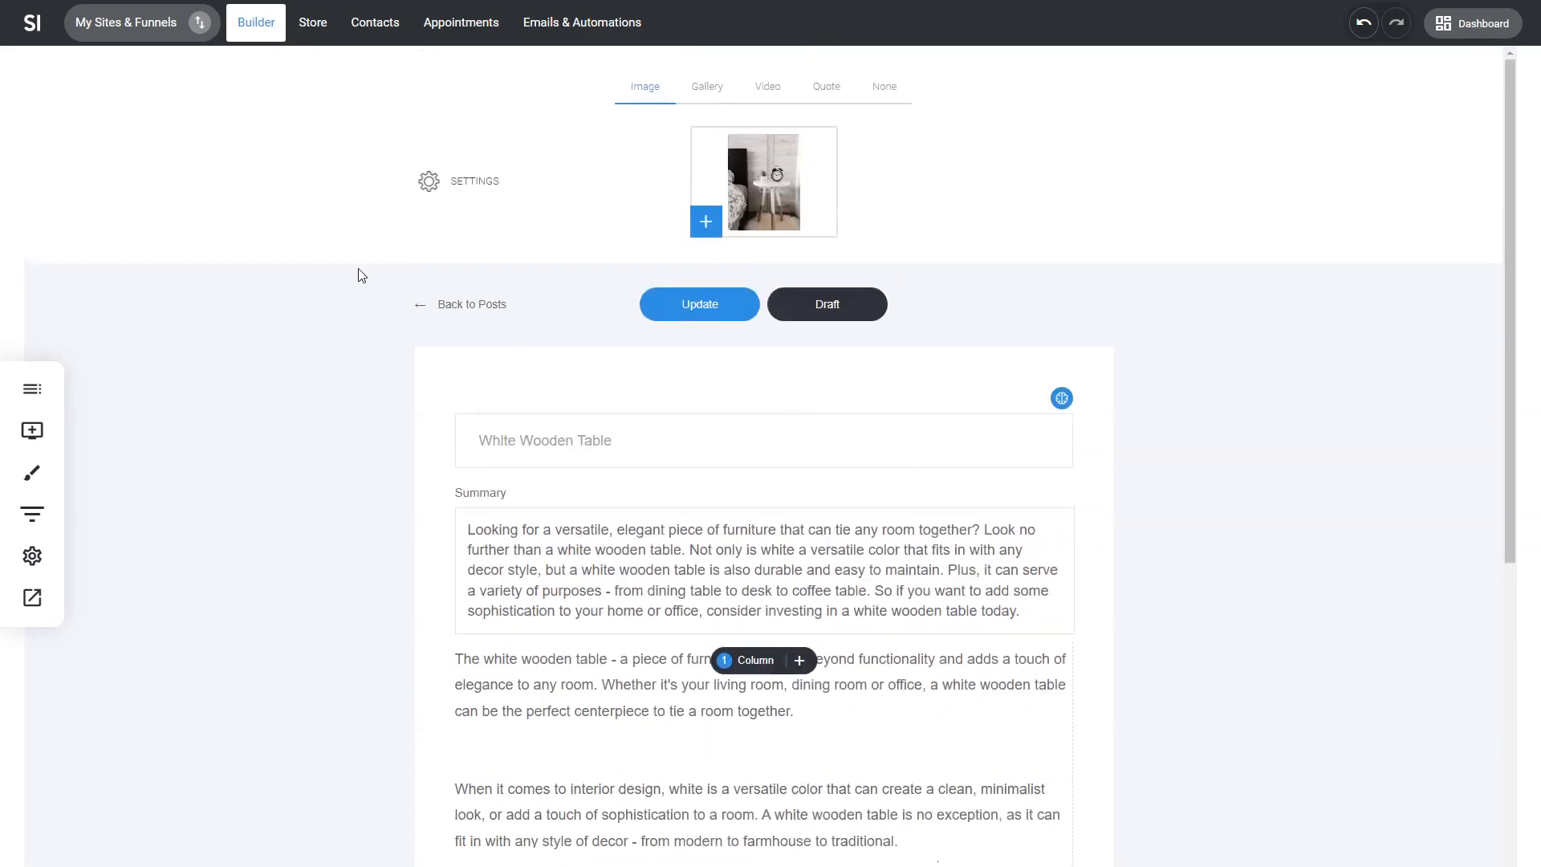
- Open the physical product titled Product Name from the store's product list for editing
click(317, 26)
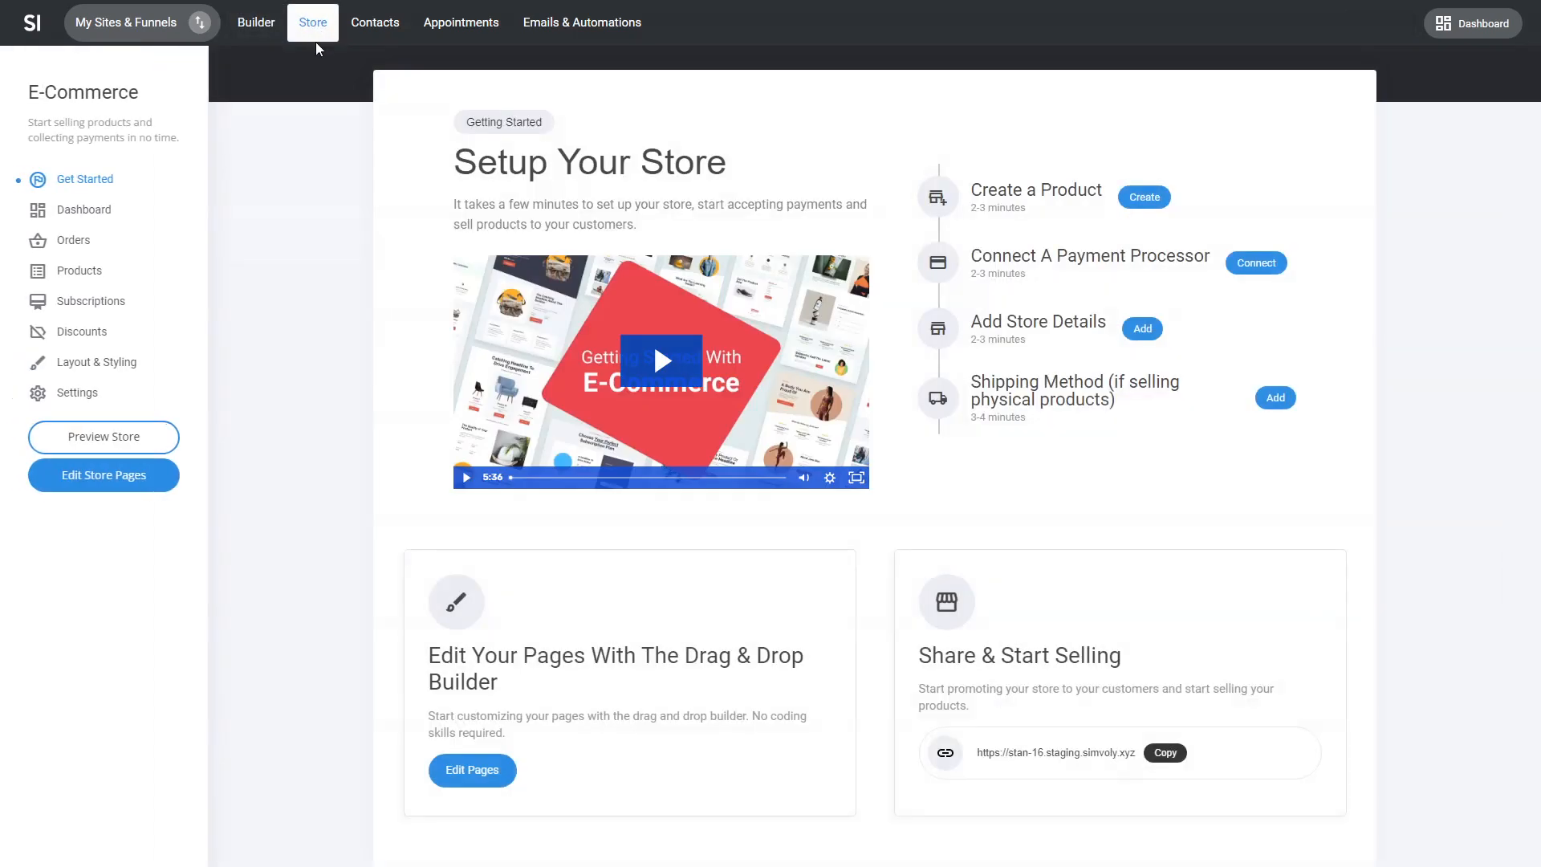
click(107, 270)
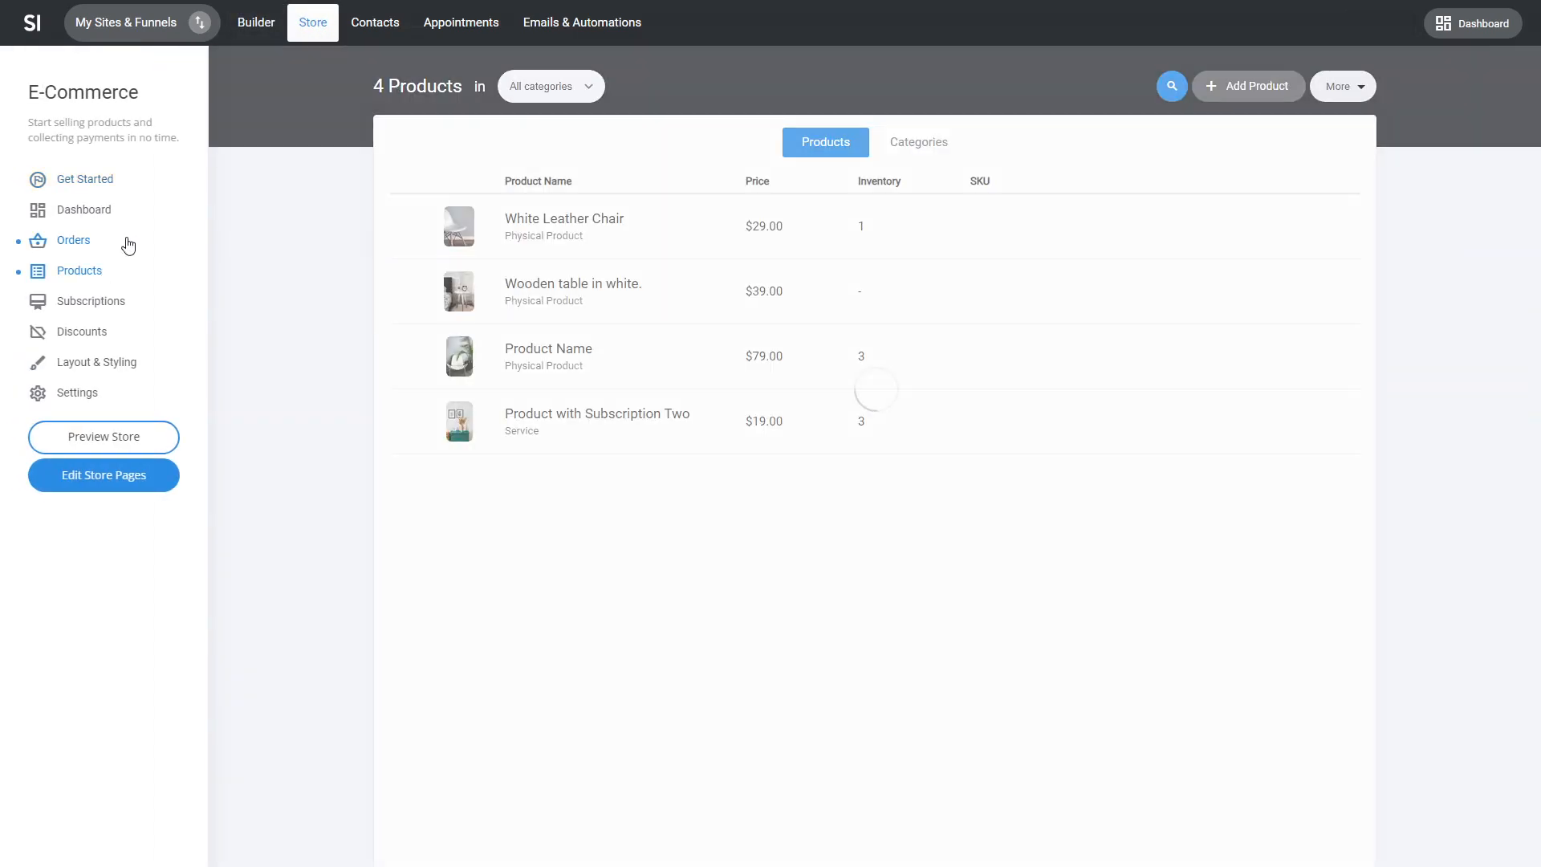
click(573, 352)
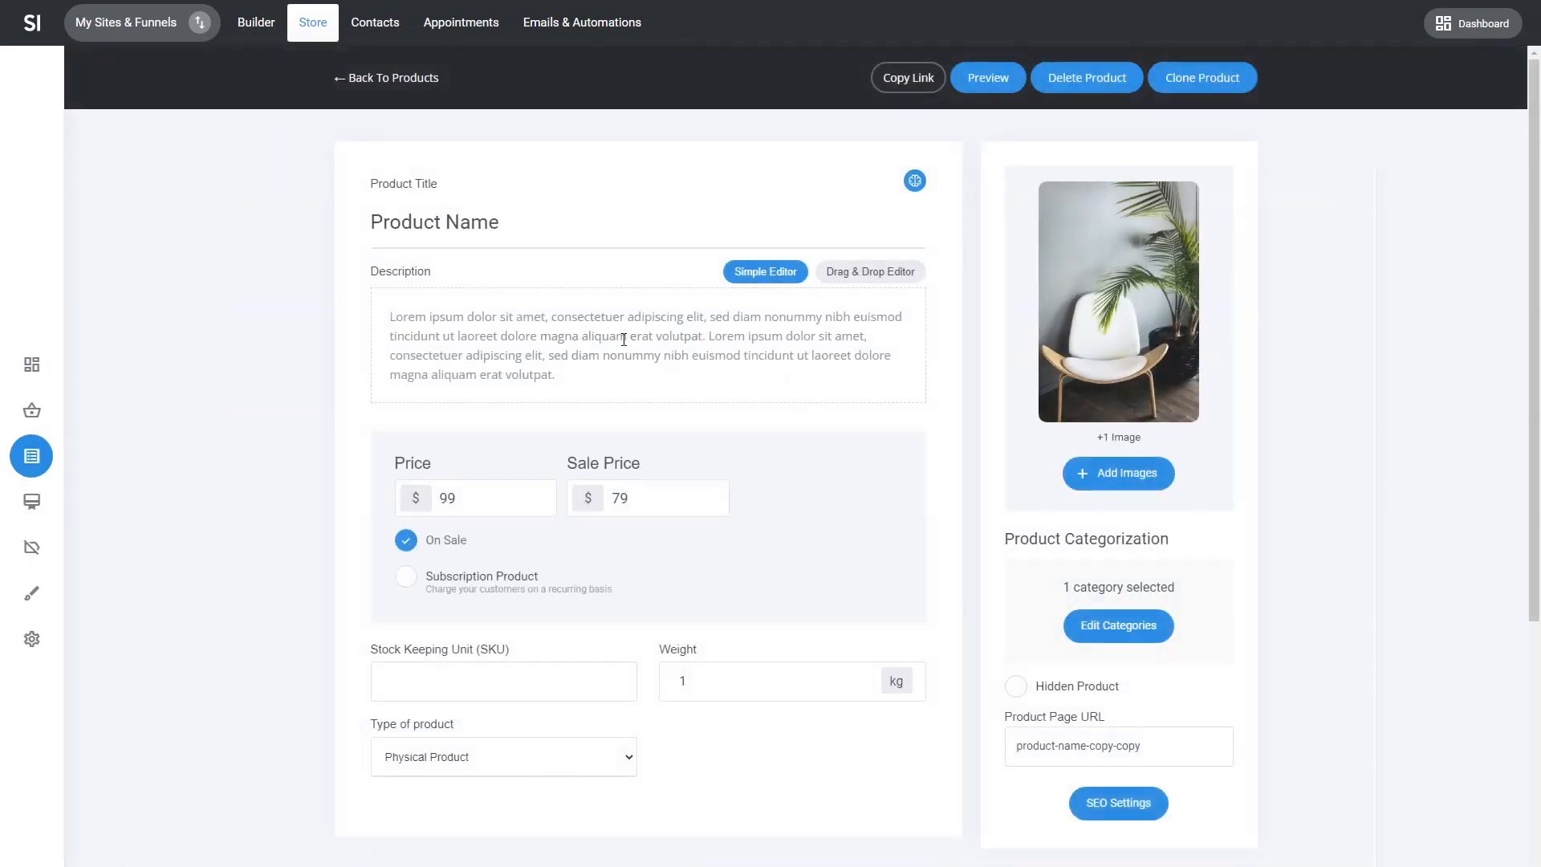
- Set the product title to White Wooden Chair and improve the wording with AI
click(530, 221)
key(ctrl+a)
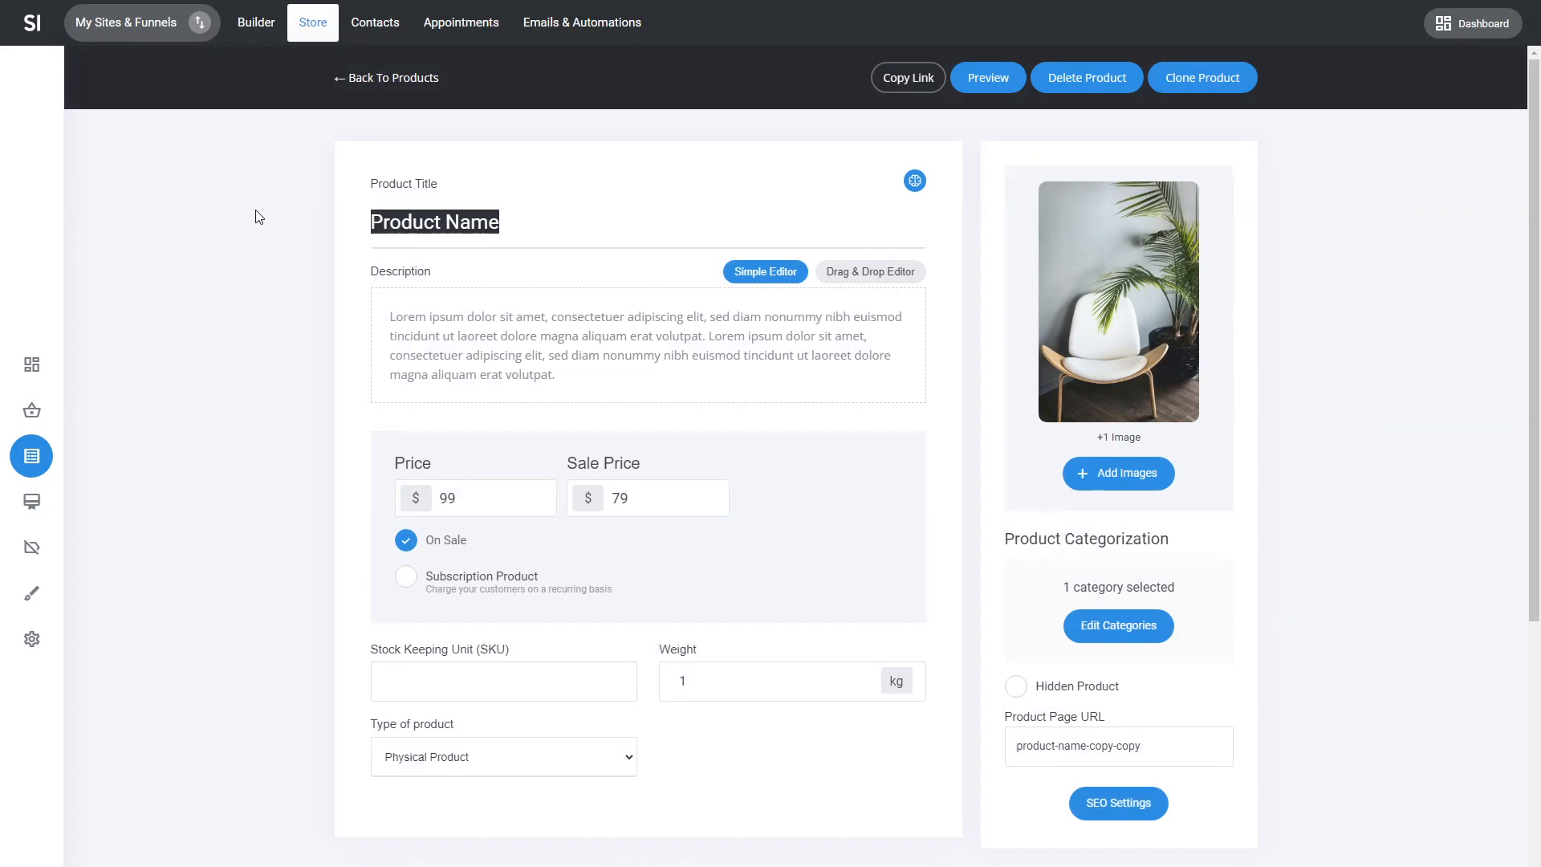
text(White Woodn Ch)
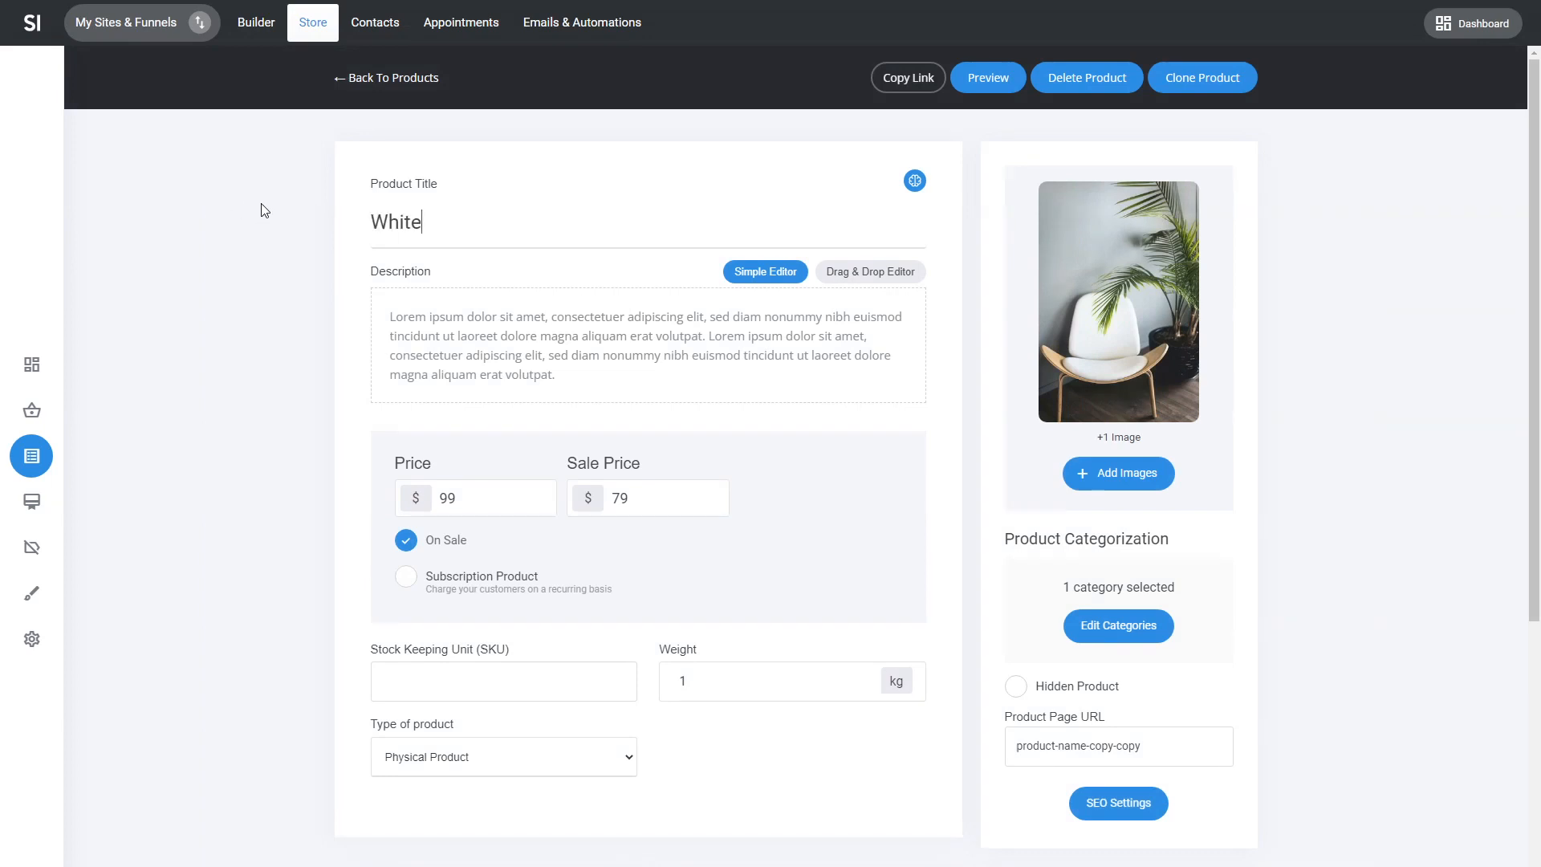
key(BackSpace)
key(BackSpace)
key(BackSpace)
key(BackSpace)
text(en Chair)
click(914, 180)
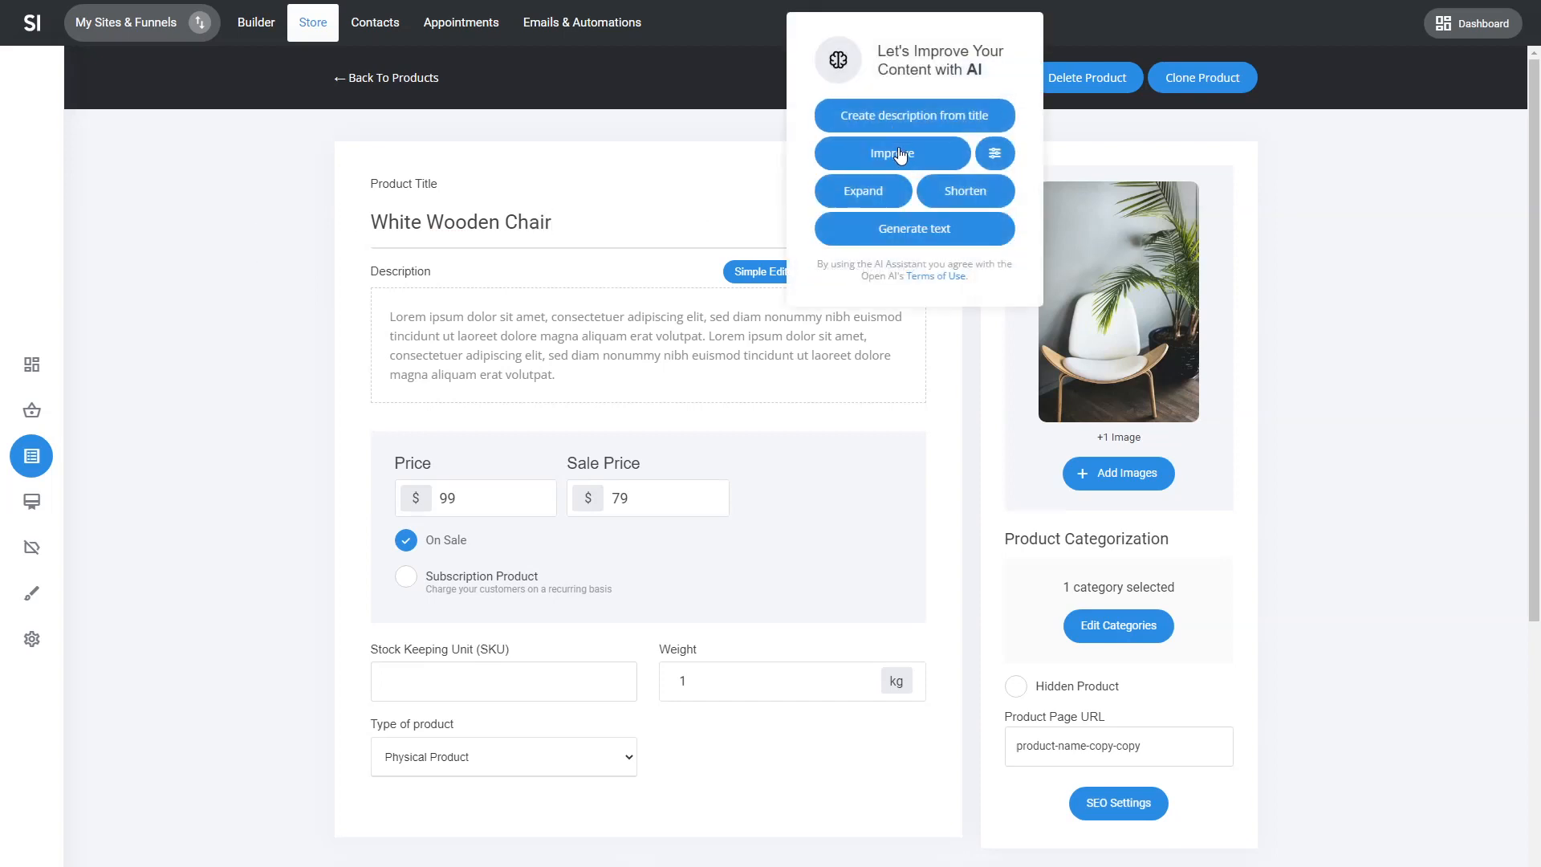
click(892, 153)
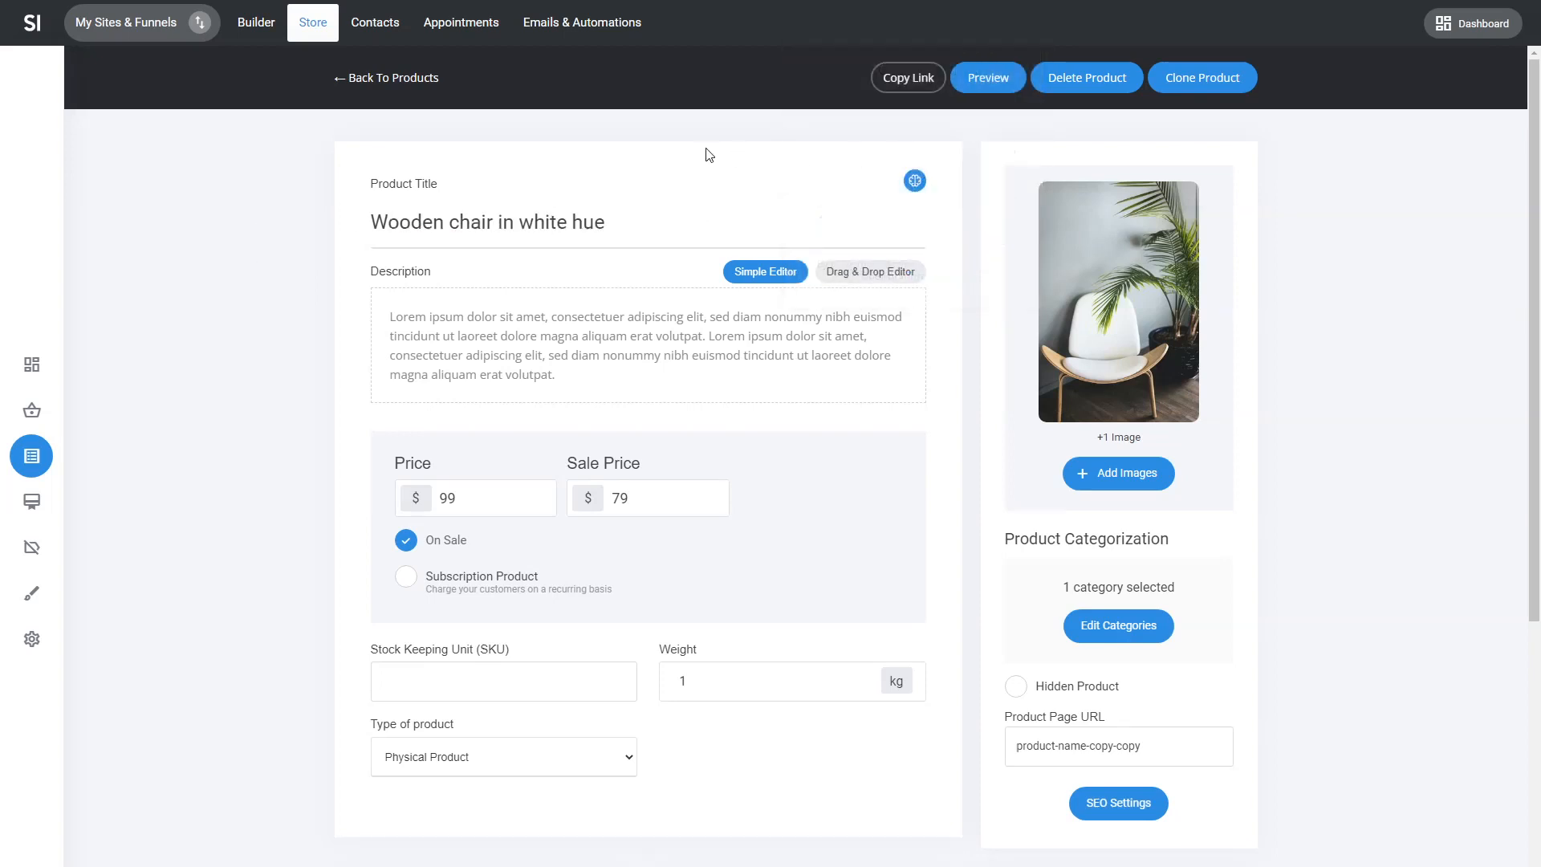
- Create the product description from the title with AI and shorten the generated text
click(912, 181)
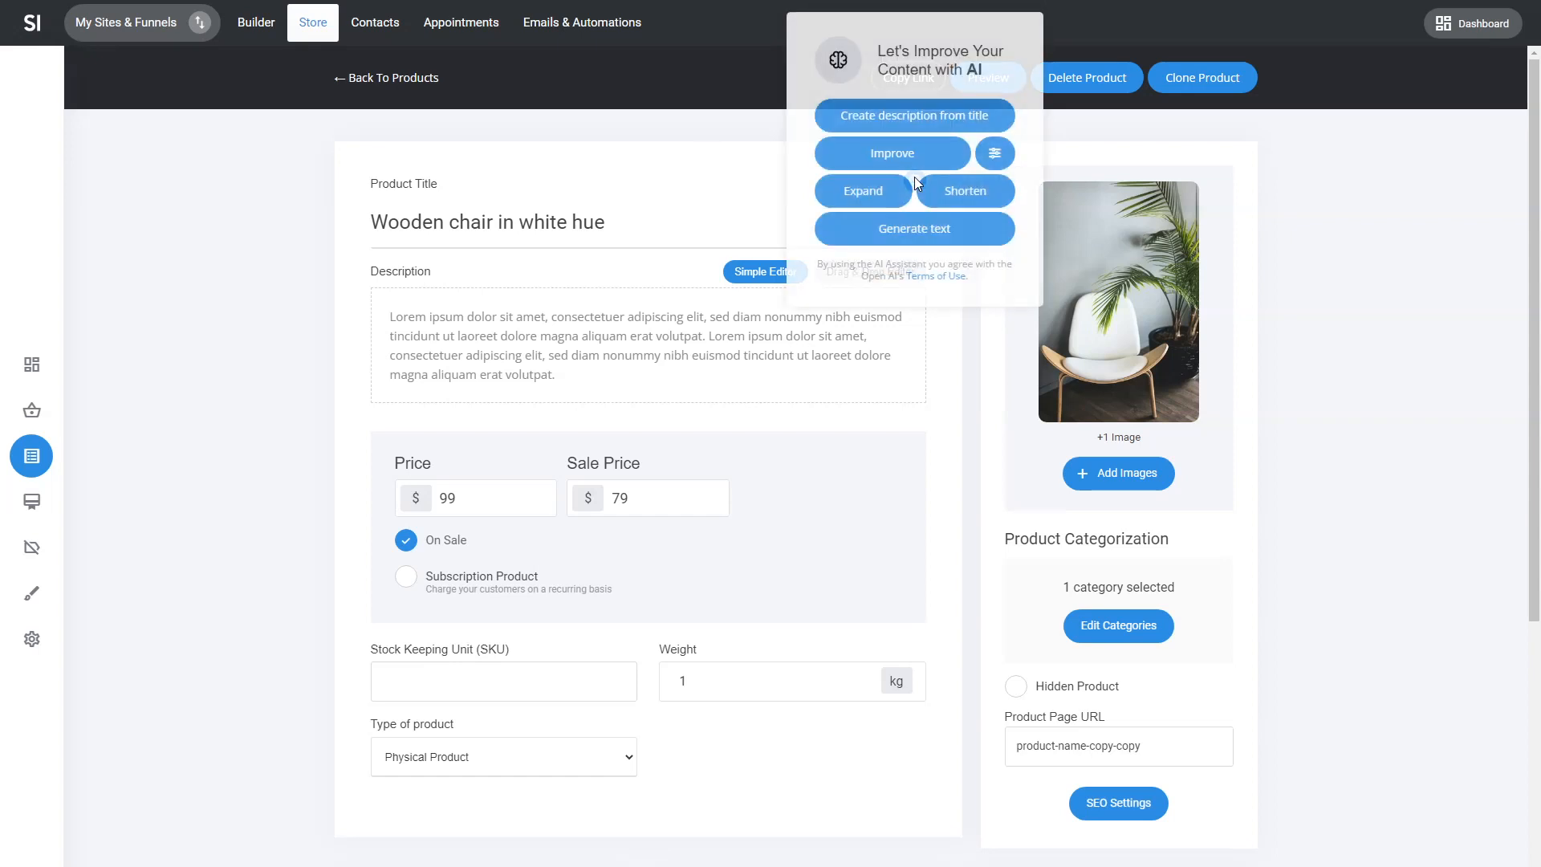
click(924, 121)
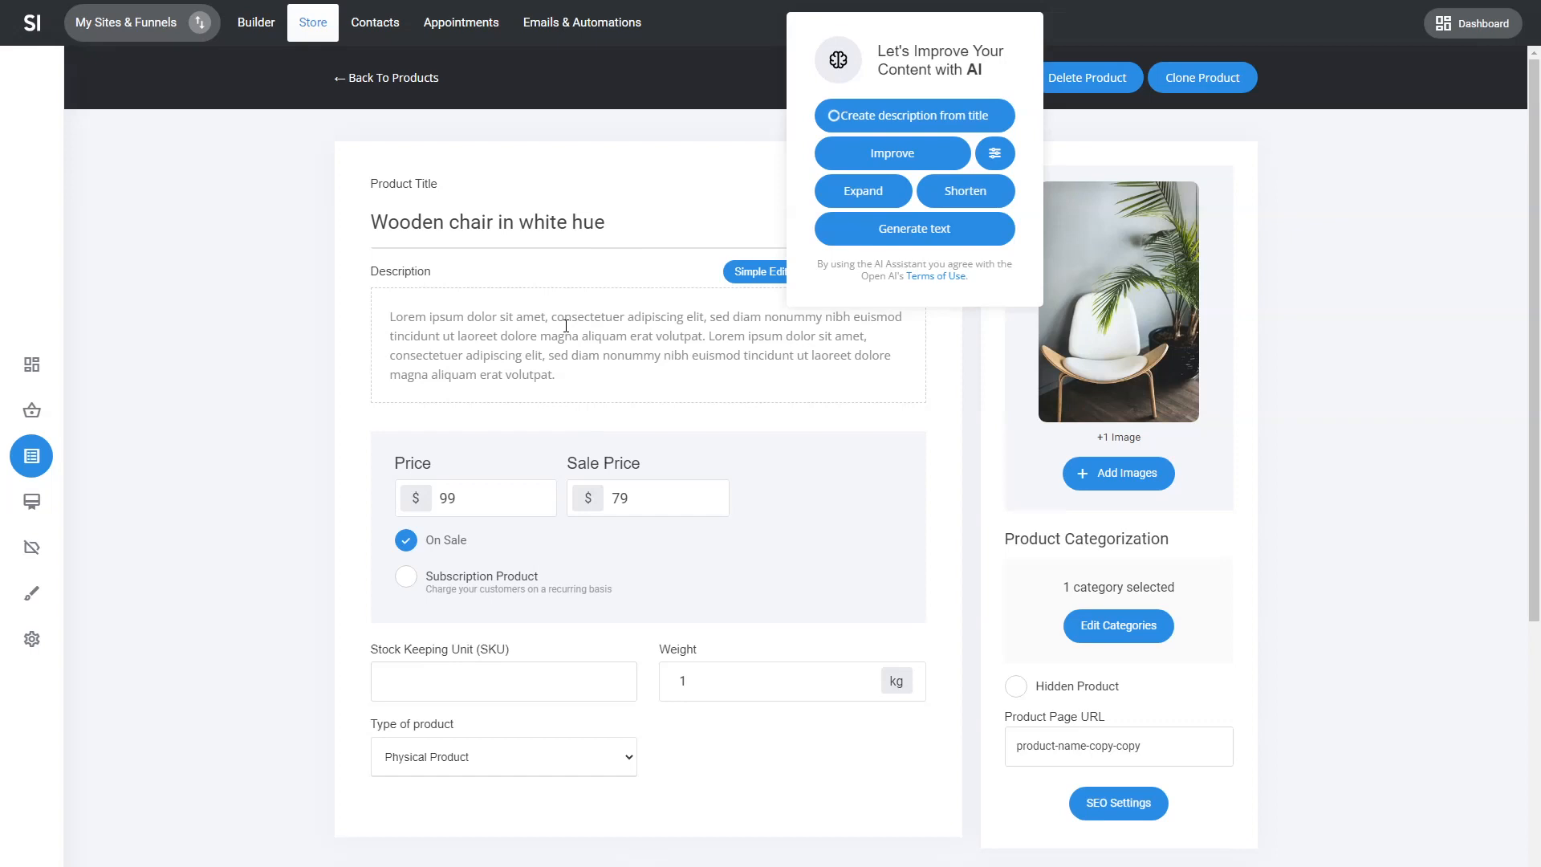
click(611, 350)
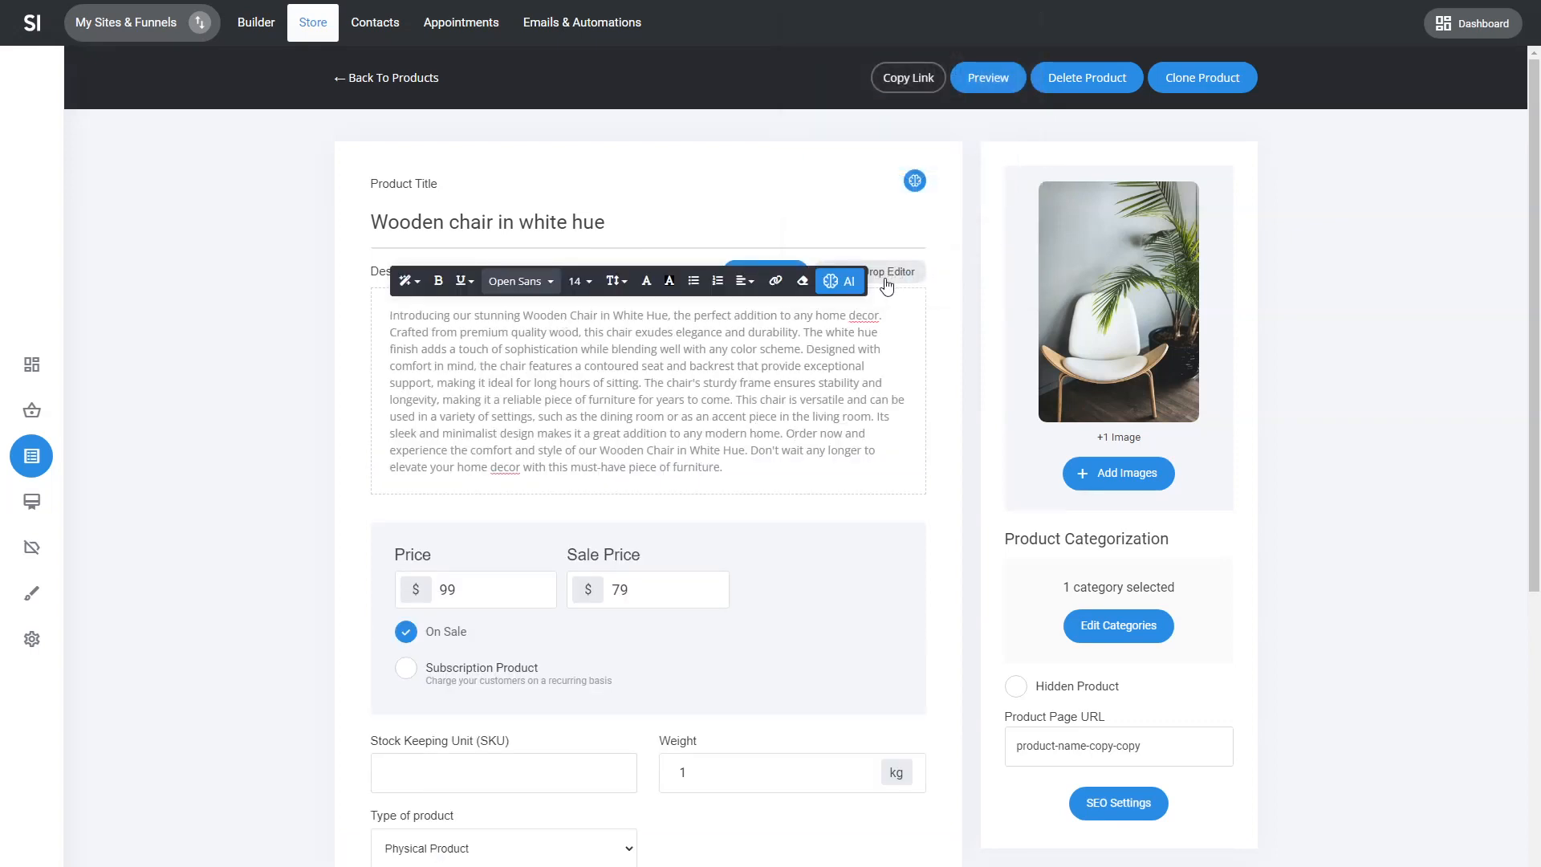
click(849, 282)
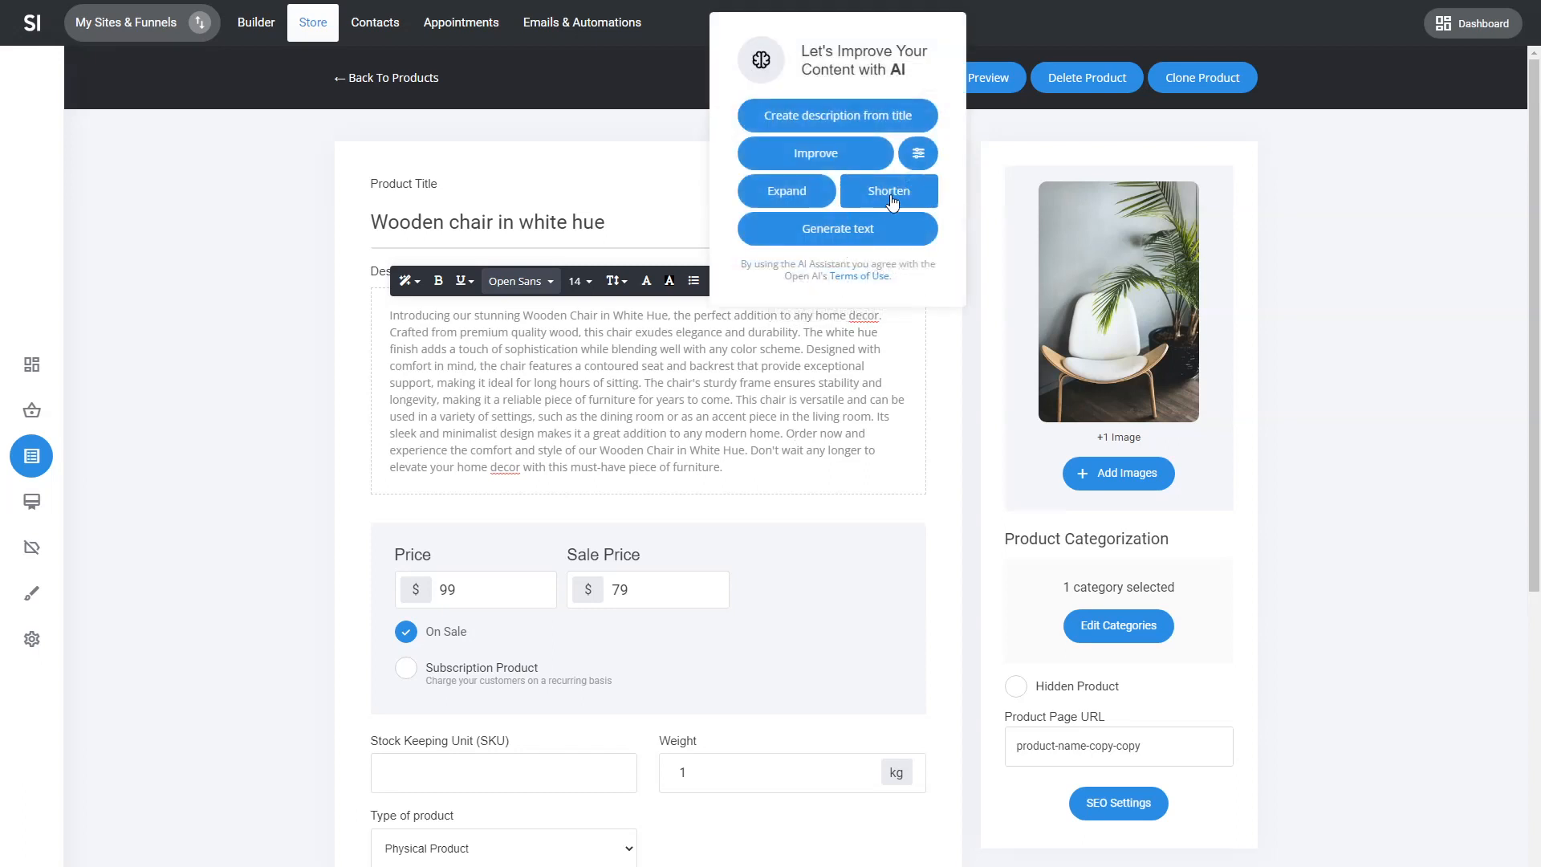
click(891, 199)
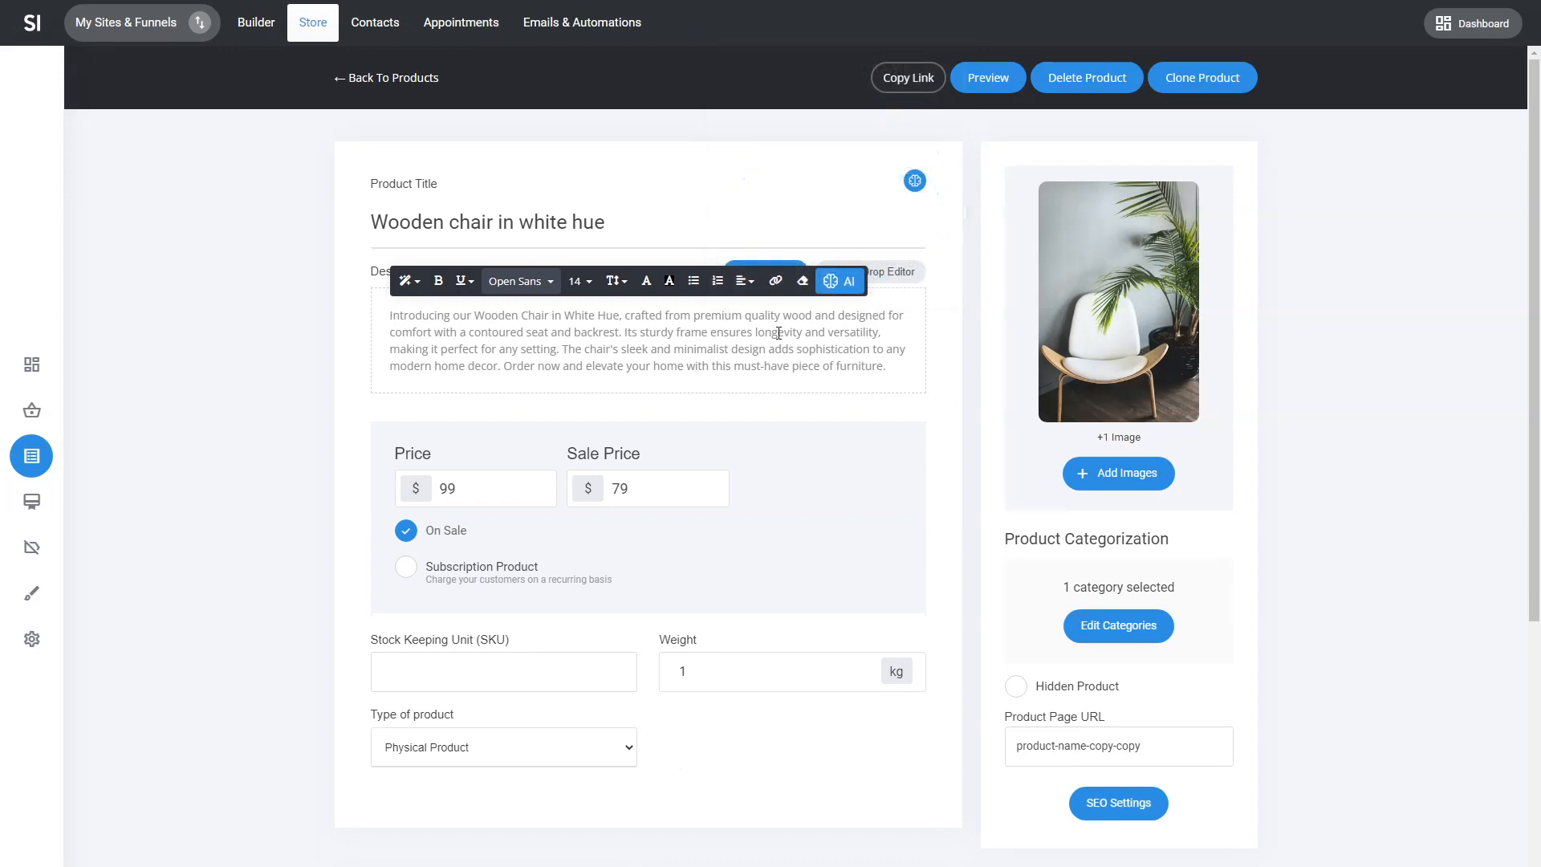
- Generate the product's SEO title and SEO description with AI and close the SEO settings to save them
click(1123, 804)
click(1361, 92)
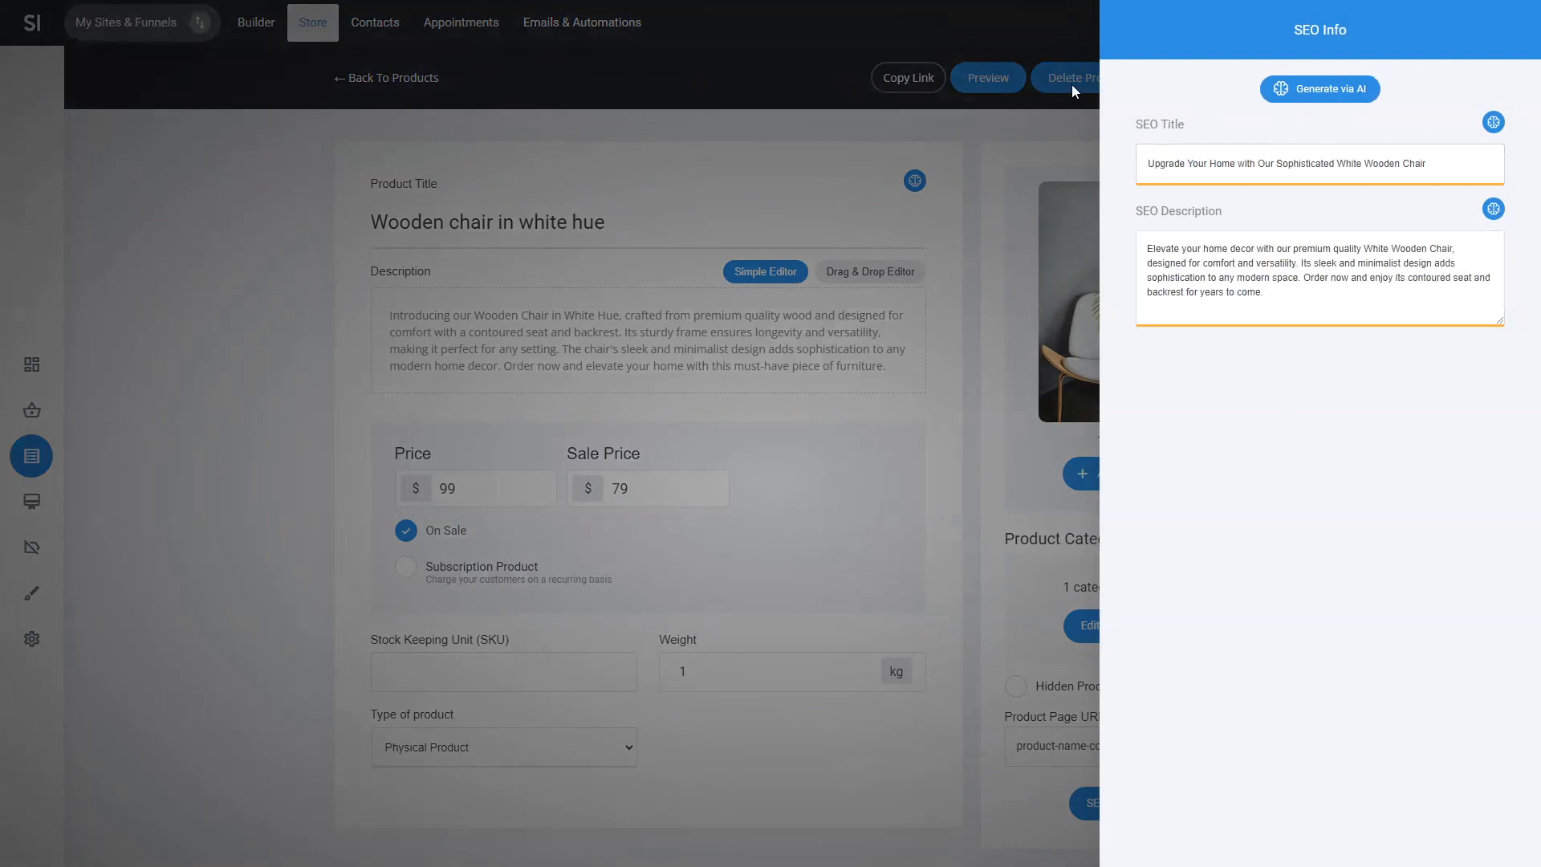
click(984, 261)
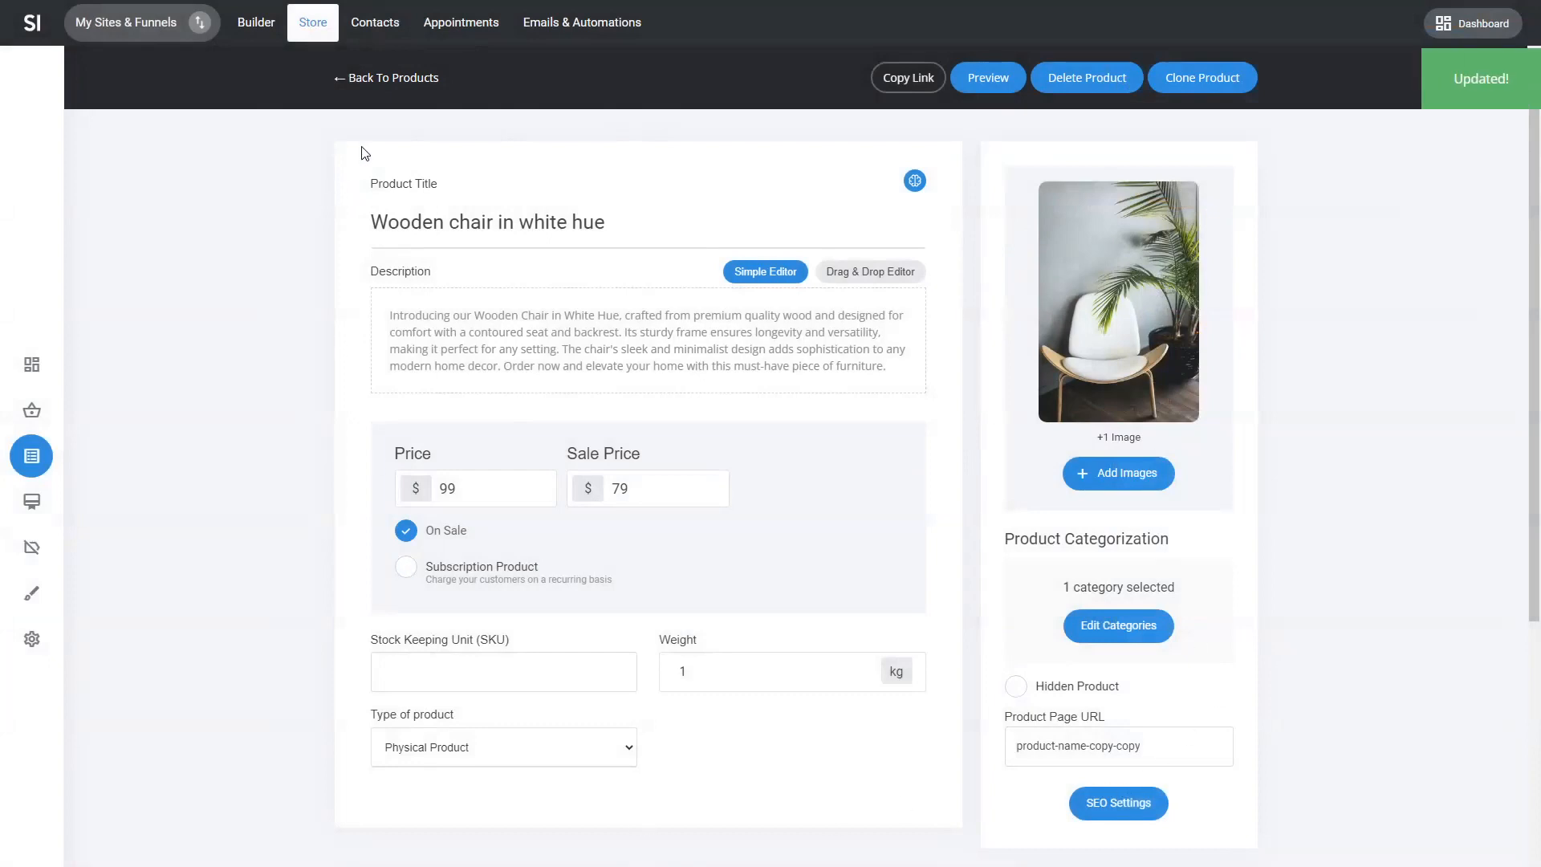
- Open the draft email campaign named 1 from the email marketing campaigns and go to its design stage
click(558, 26)
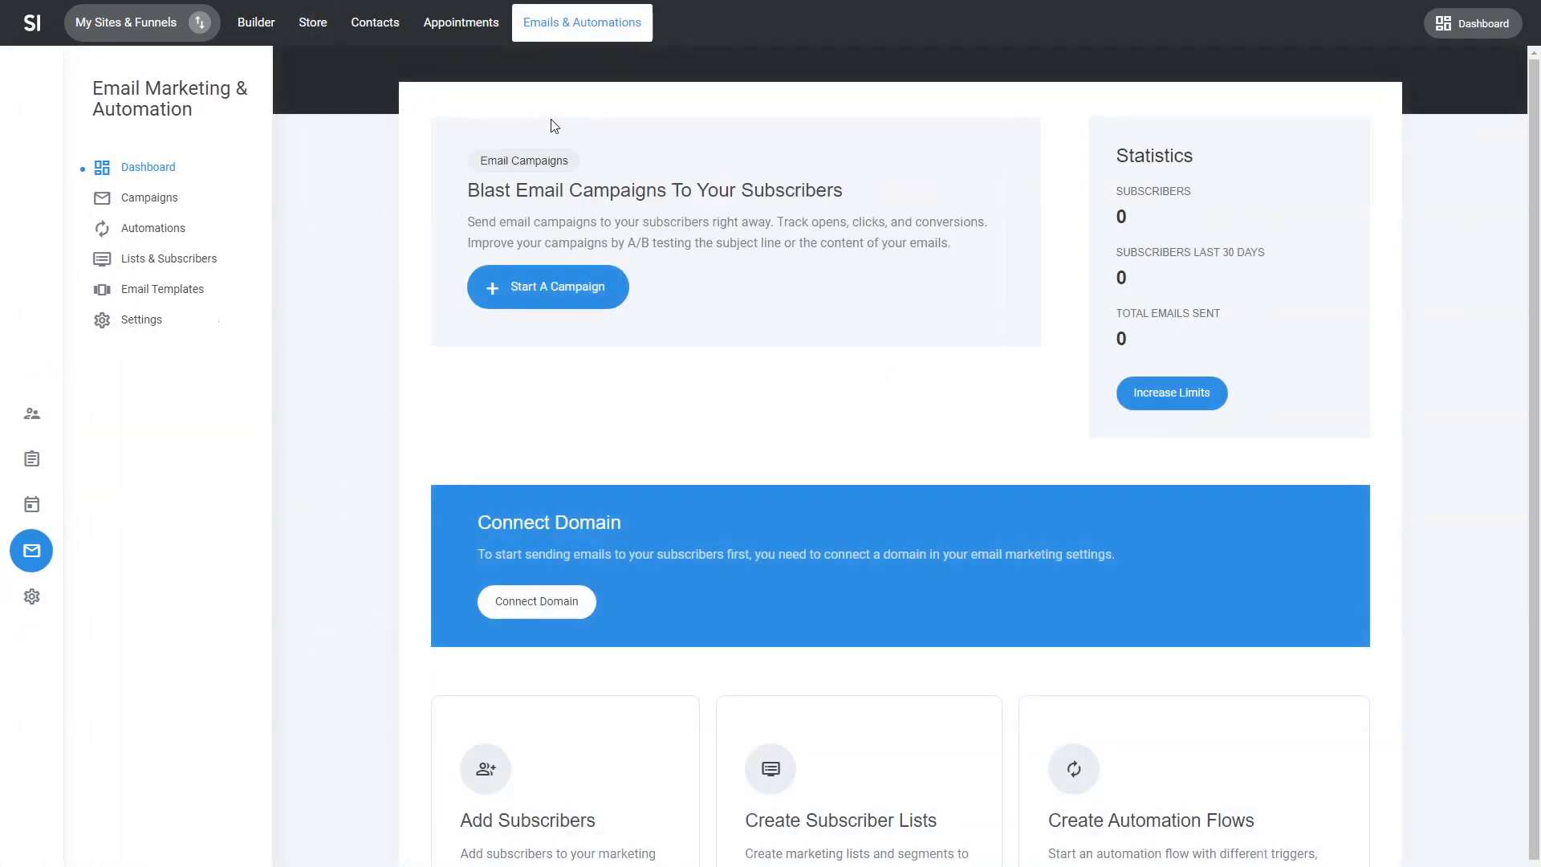
click(157, 197)
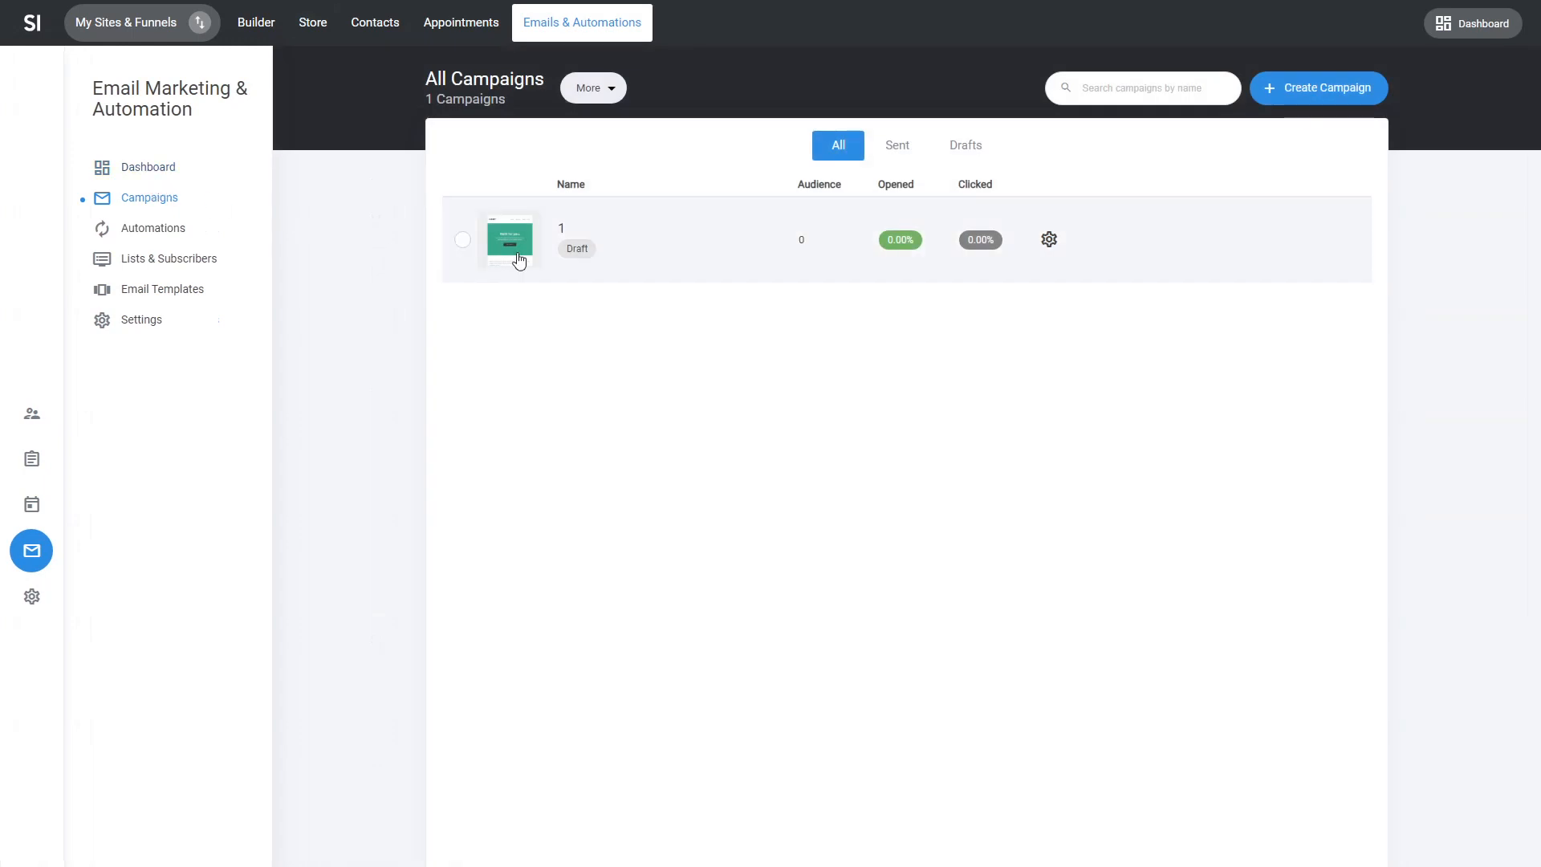
click(561, 234)
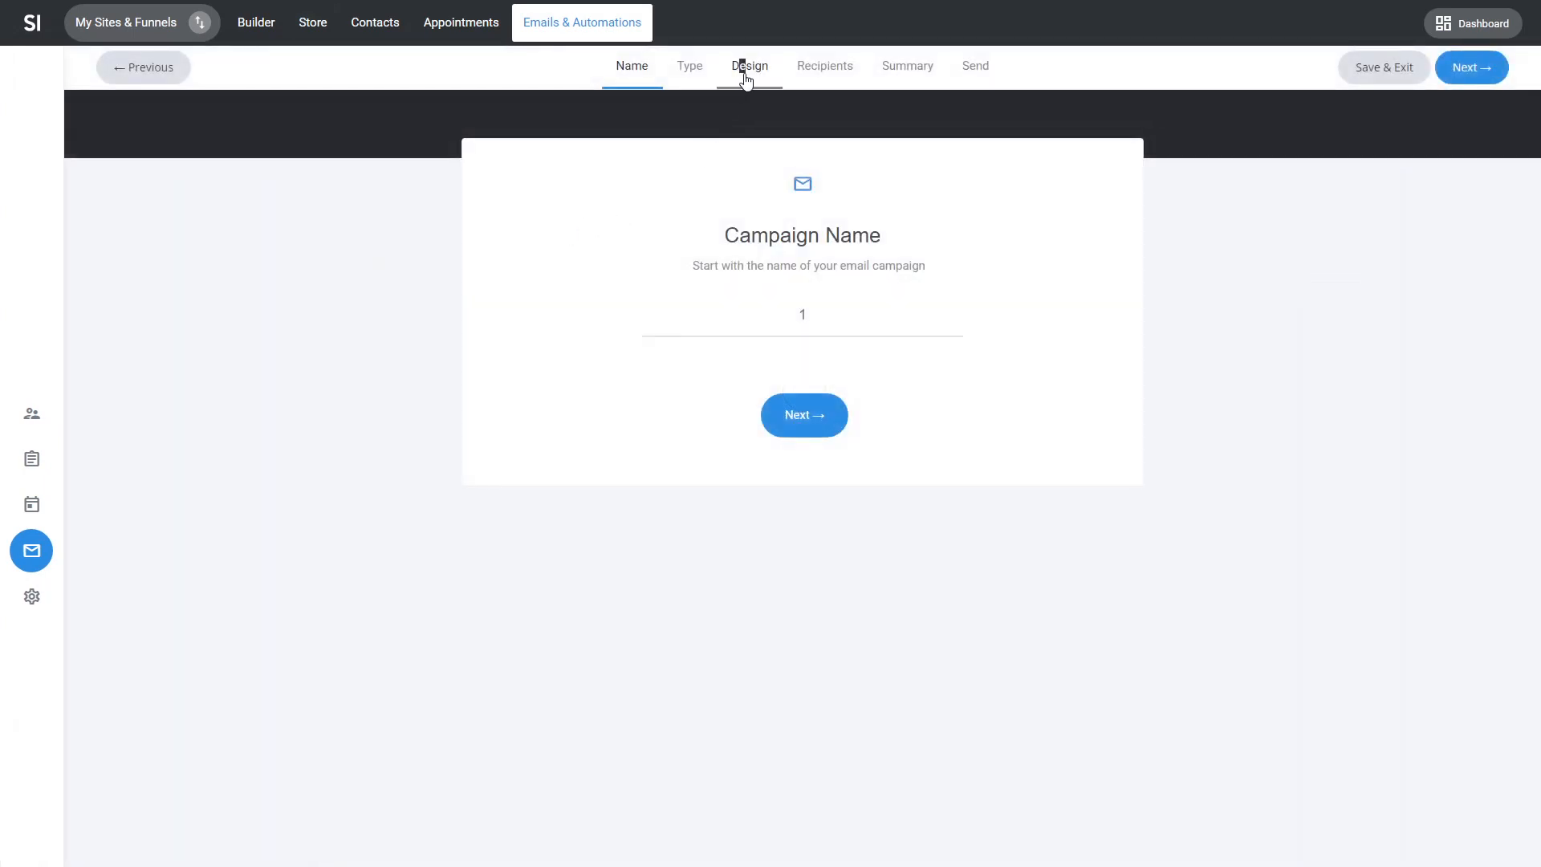
click(746, 64)
click(928, 379)
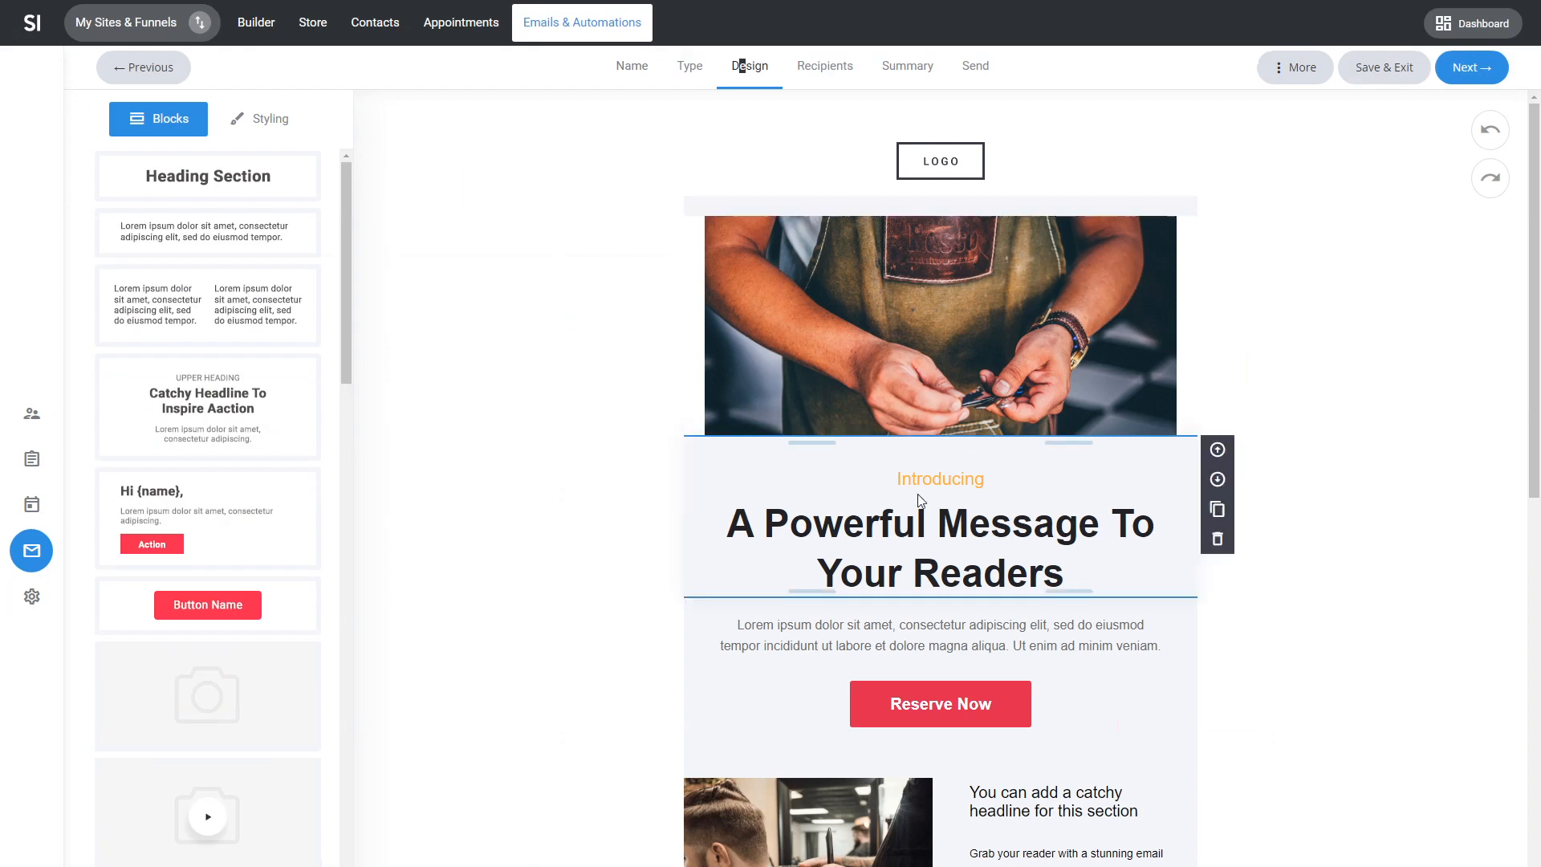
- View the AI writing options for the email headline "A Powerful Message To Your Readers", dismiss them and go back to the site builder
triple_click(1033, 543)
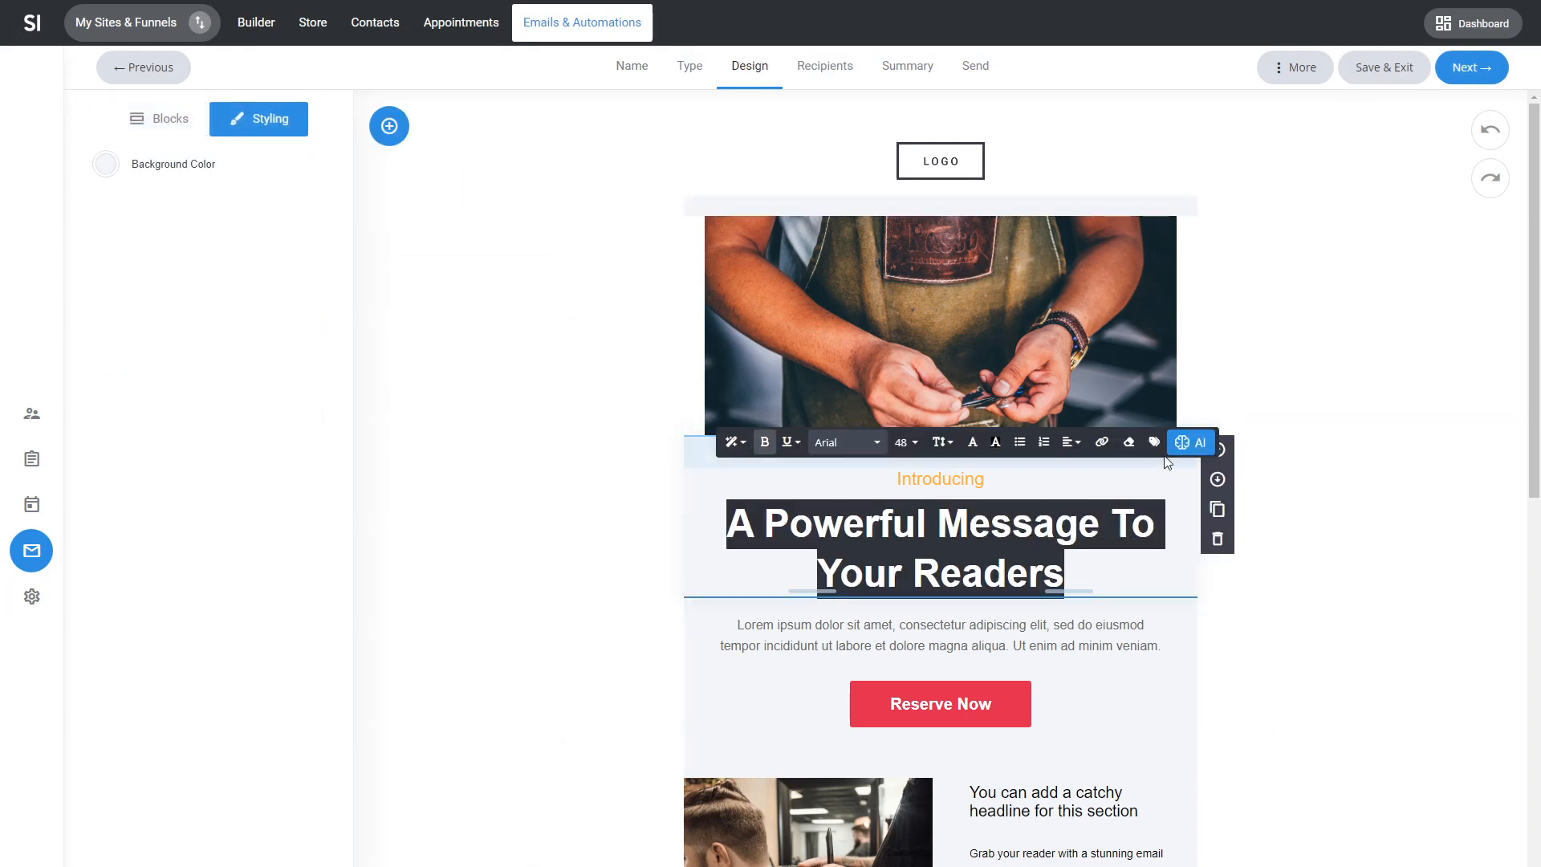
click(1190, 442)
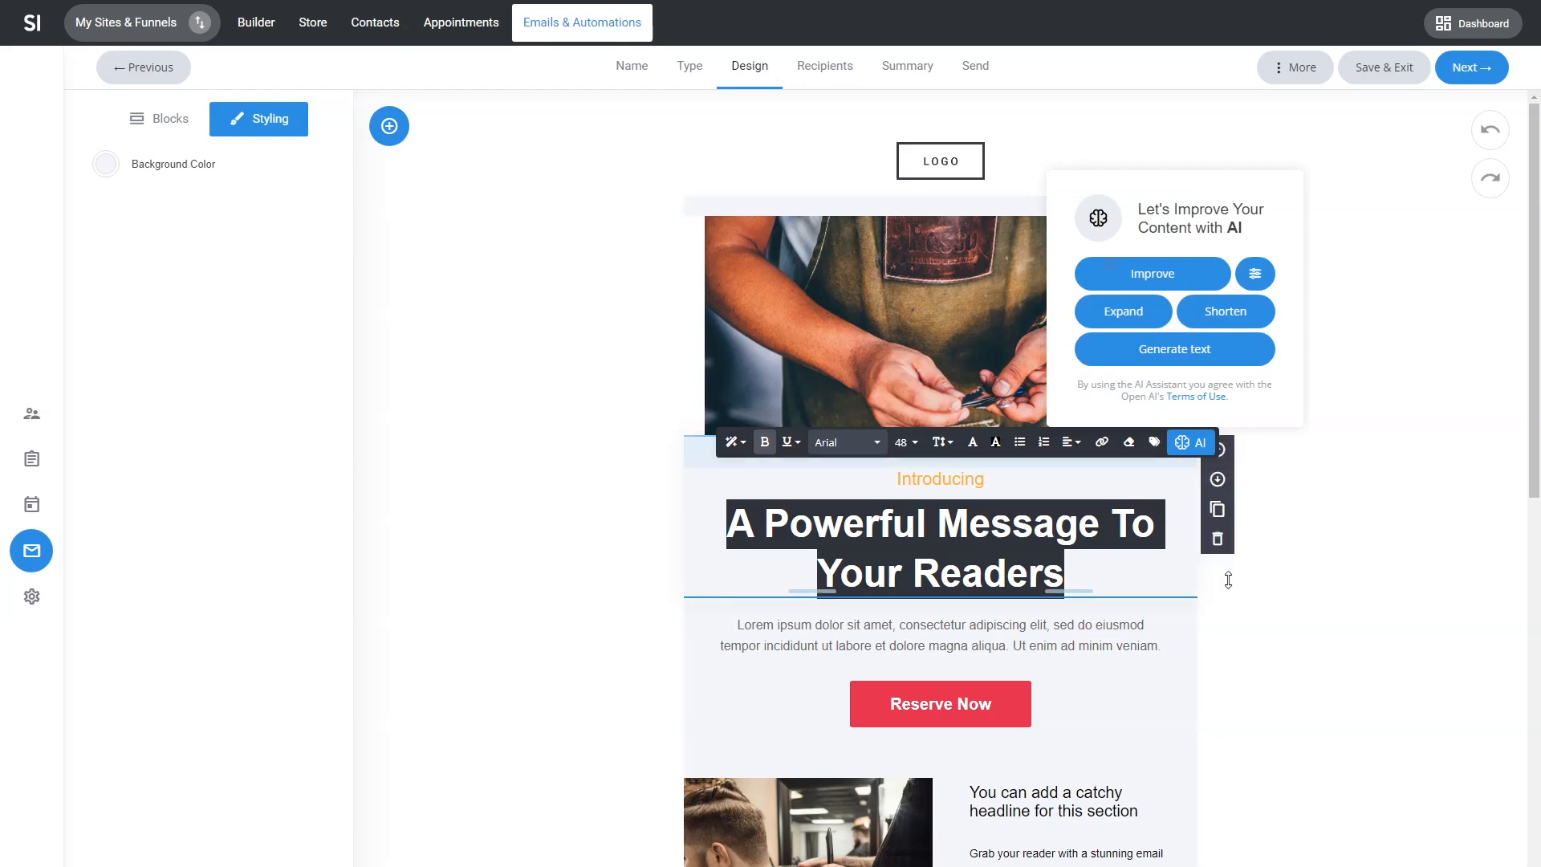
click(1309, 555)
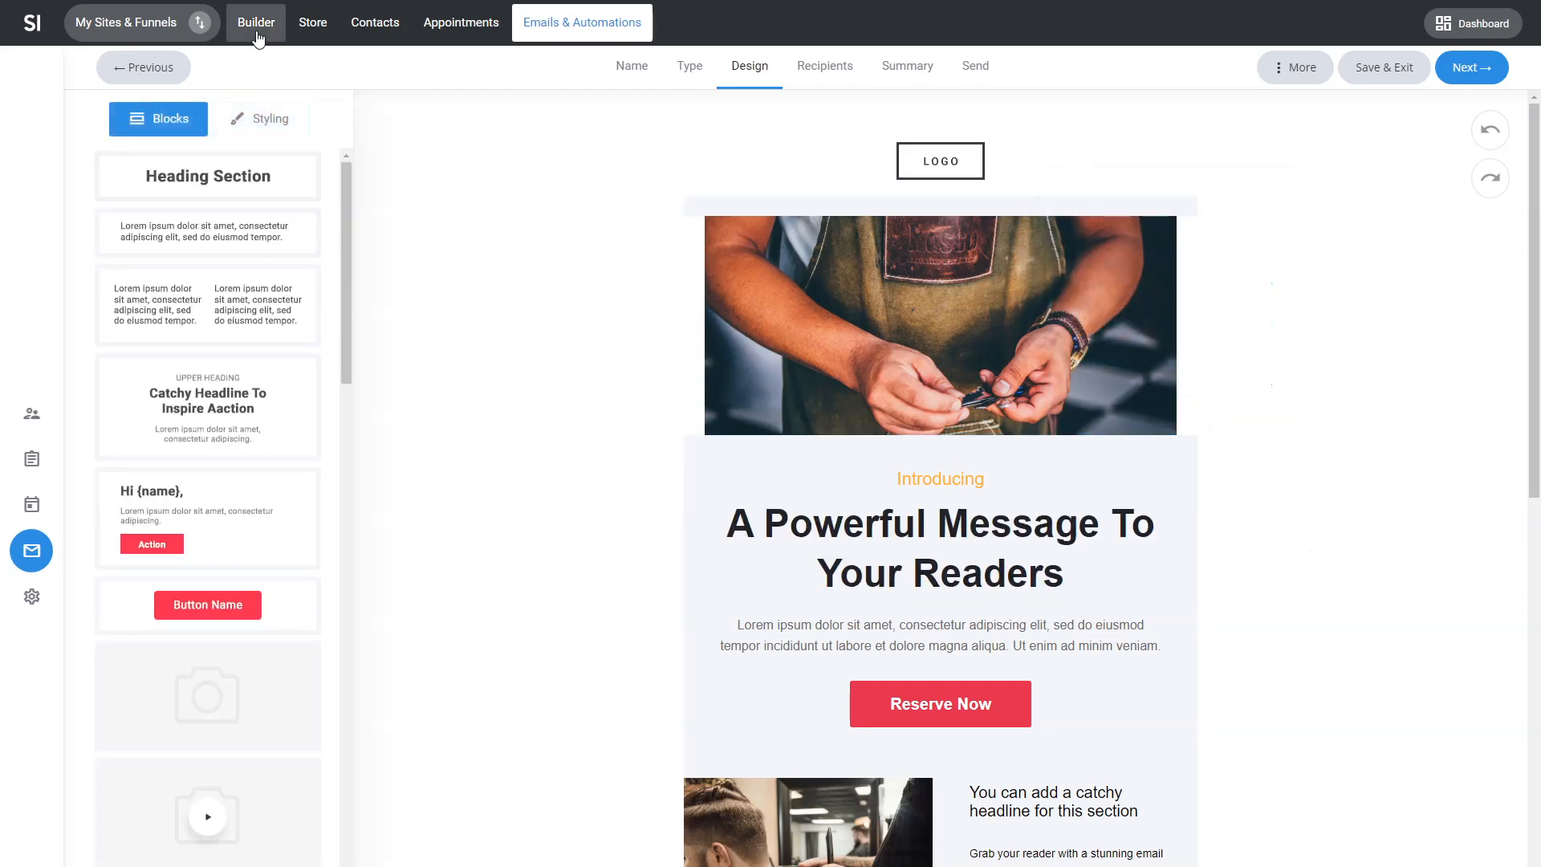
click(257, 36)
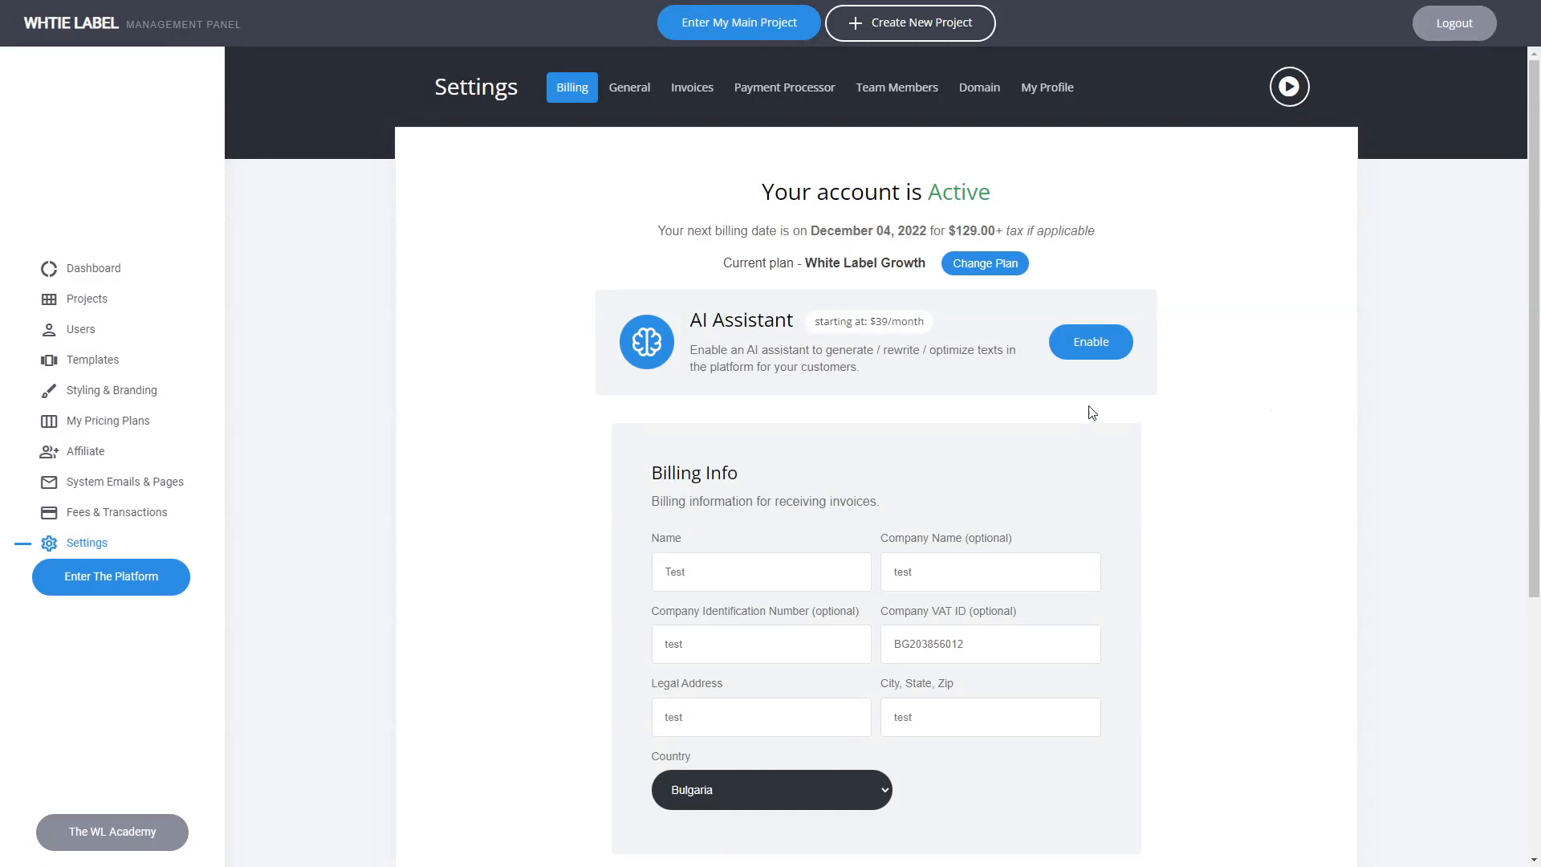
- Review the AI Assistant pricing tiers in the billing settings and the AI Assistant option for trial users in the general settings
click(1095, 357)
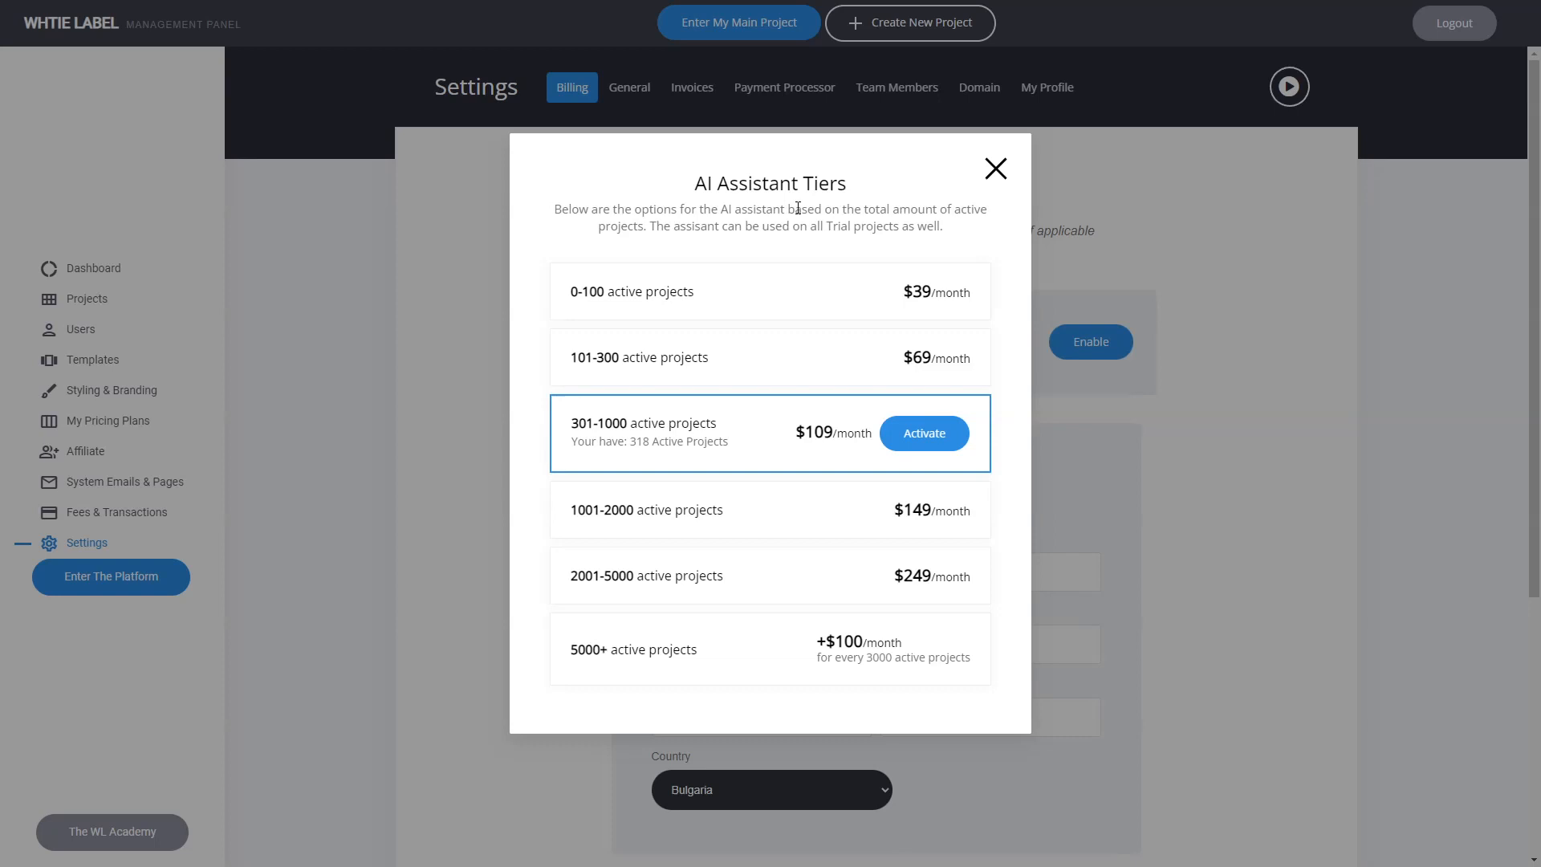
click(999, 169)
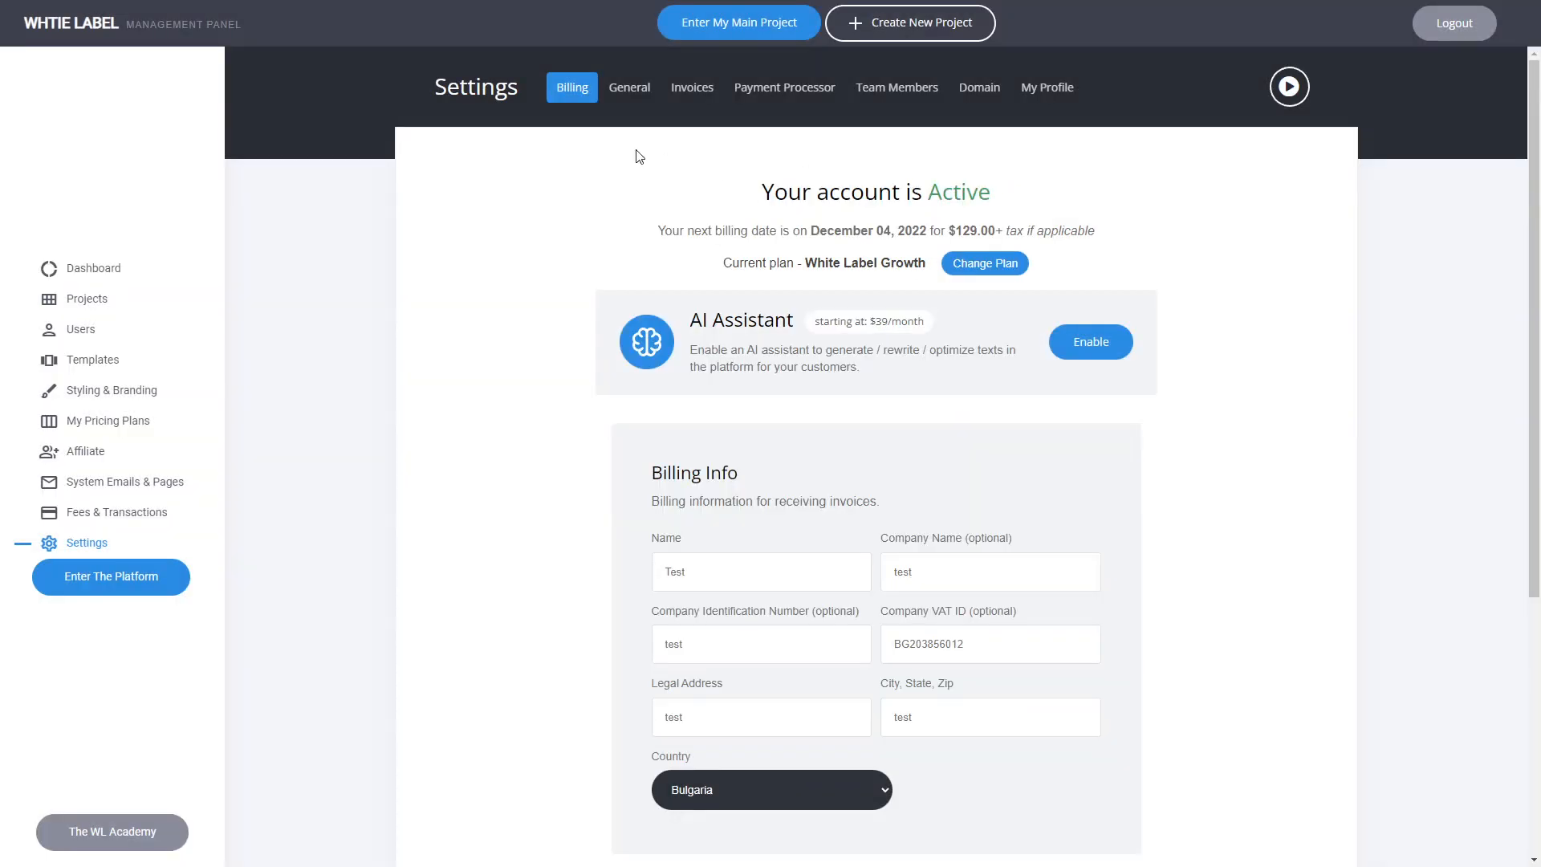
click(634, 104)
scroll(1272, 466, down, 10)
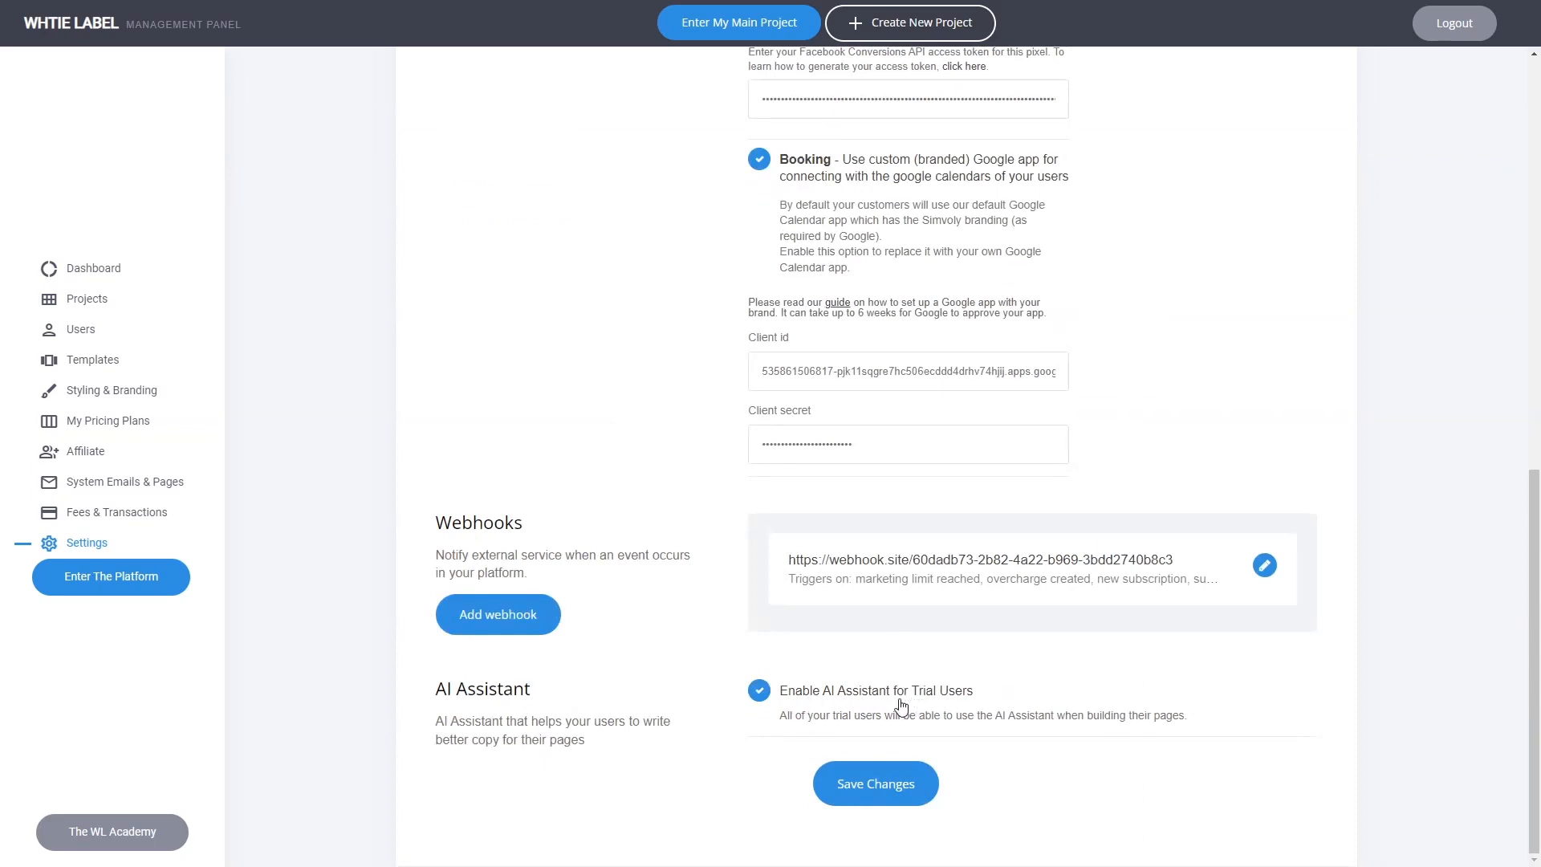
- Open the Appsumo Growth pricing plan for editing and examine its option to disable the AI Assistant
click(131, 424)
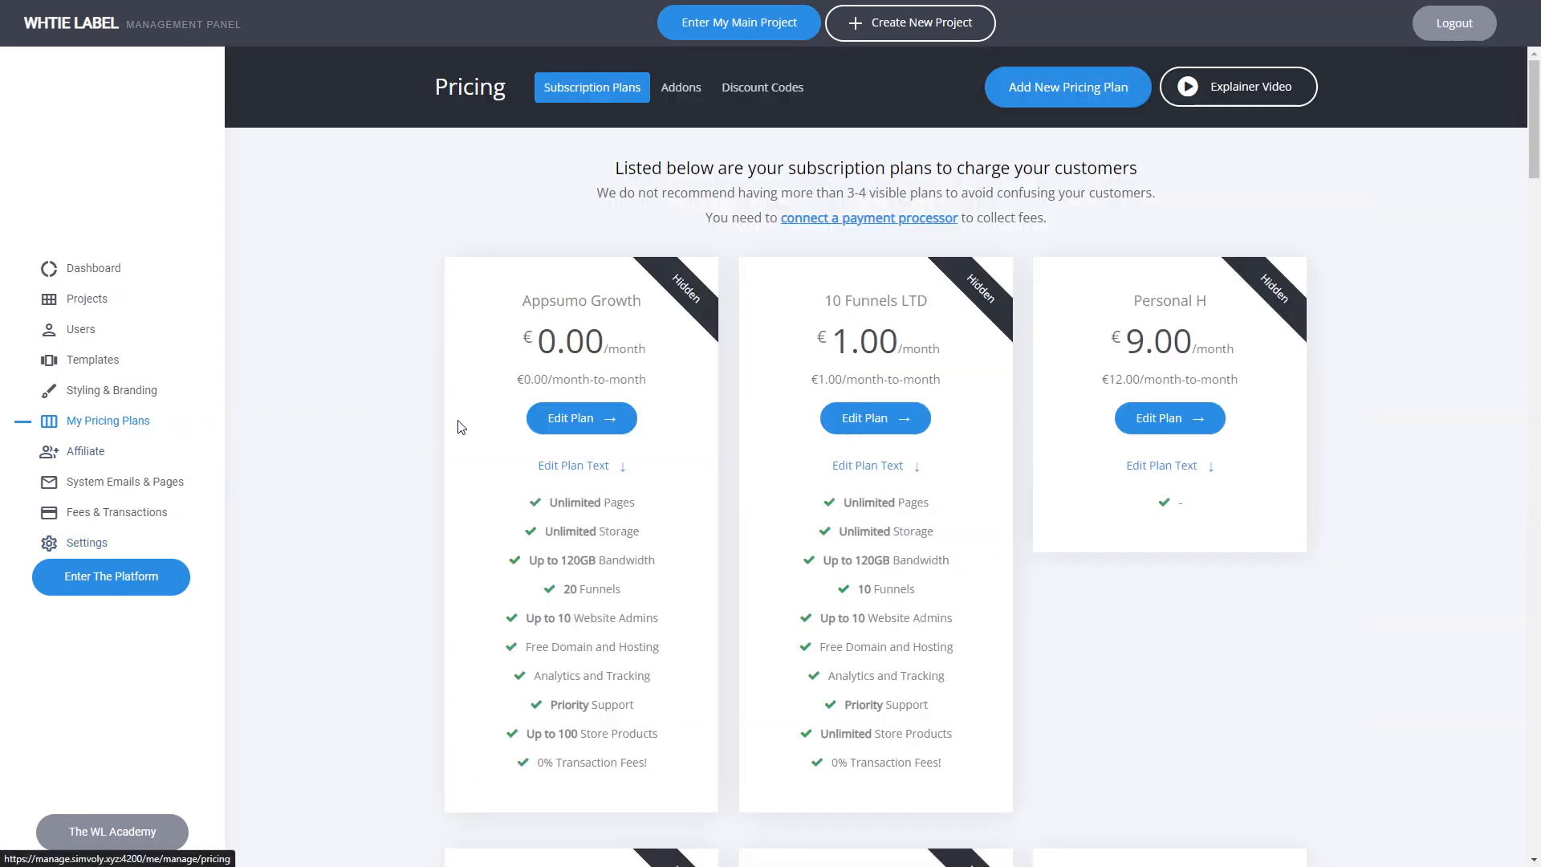
click(610, 418)
scroll(1168, 594, down, 5)
scroll(1175, 596, down, 5)
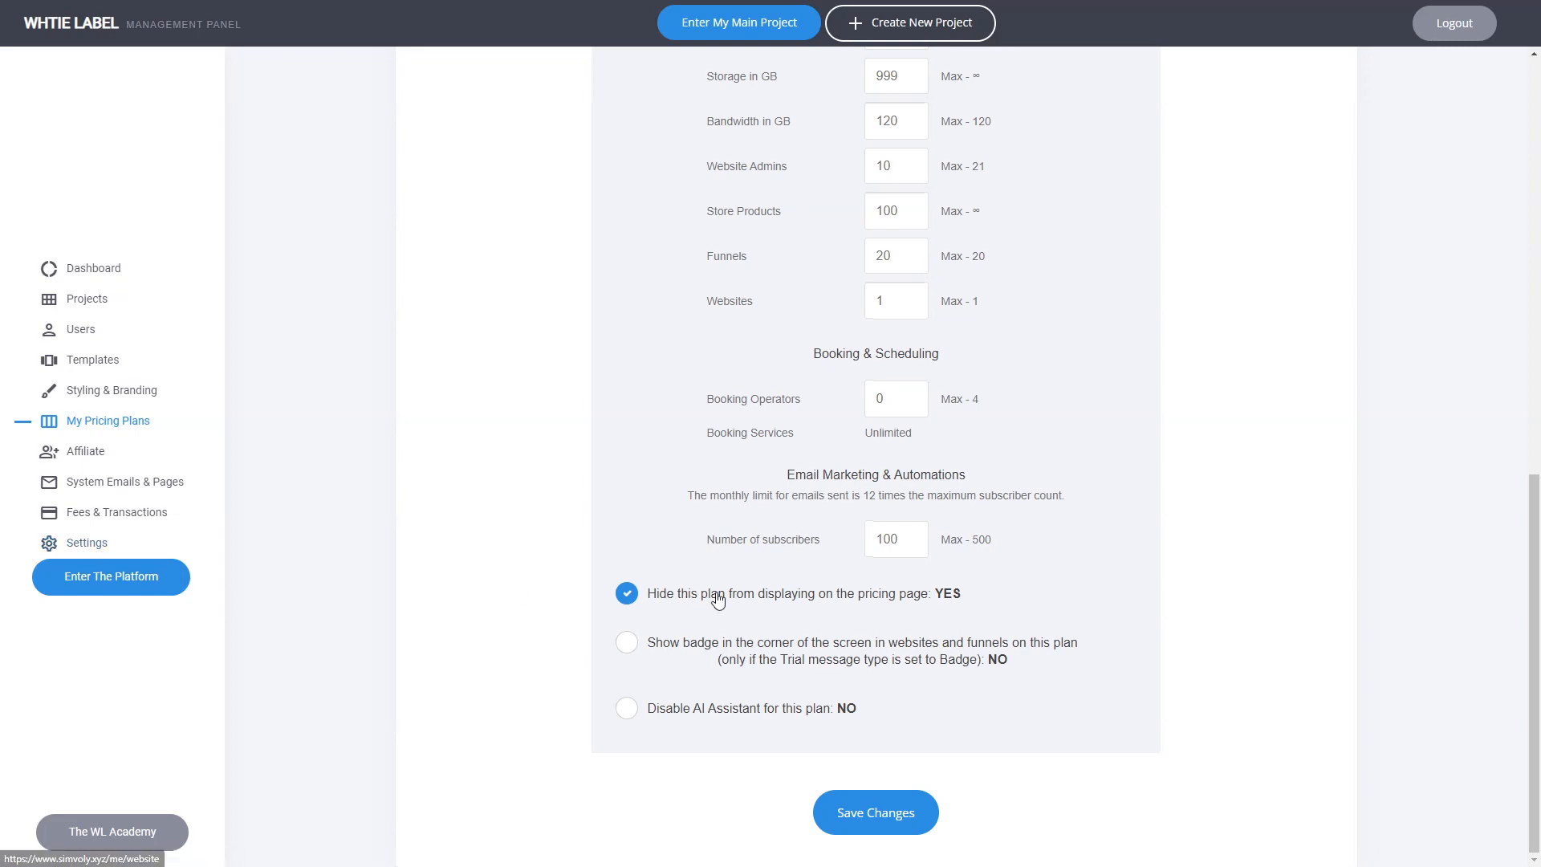
scroll(1168, 612, up, 6)
scroll(1183, 614, down, 6)
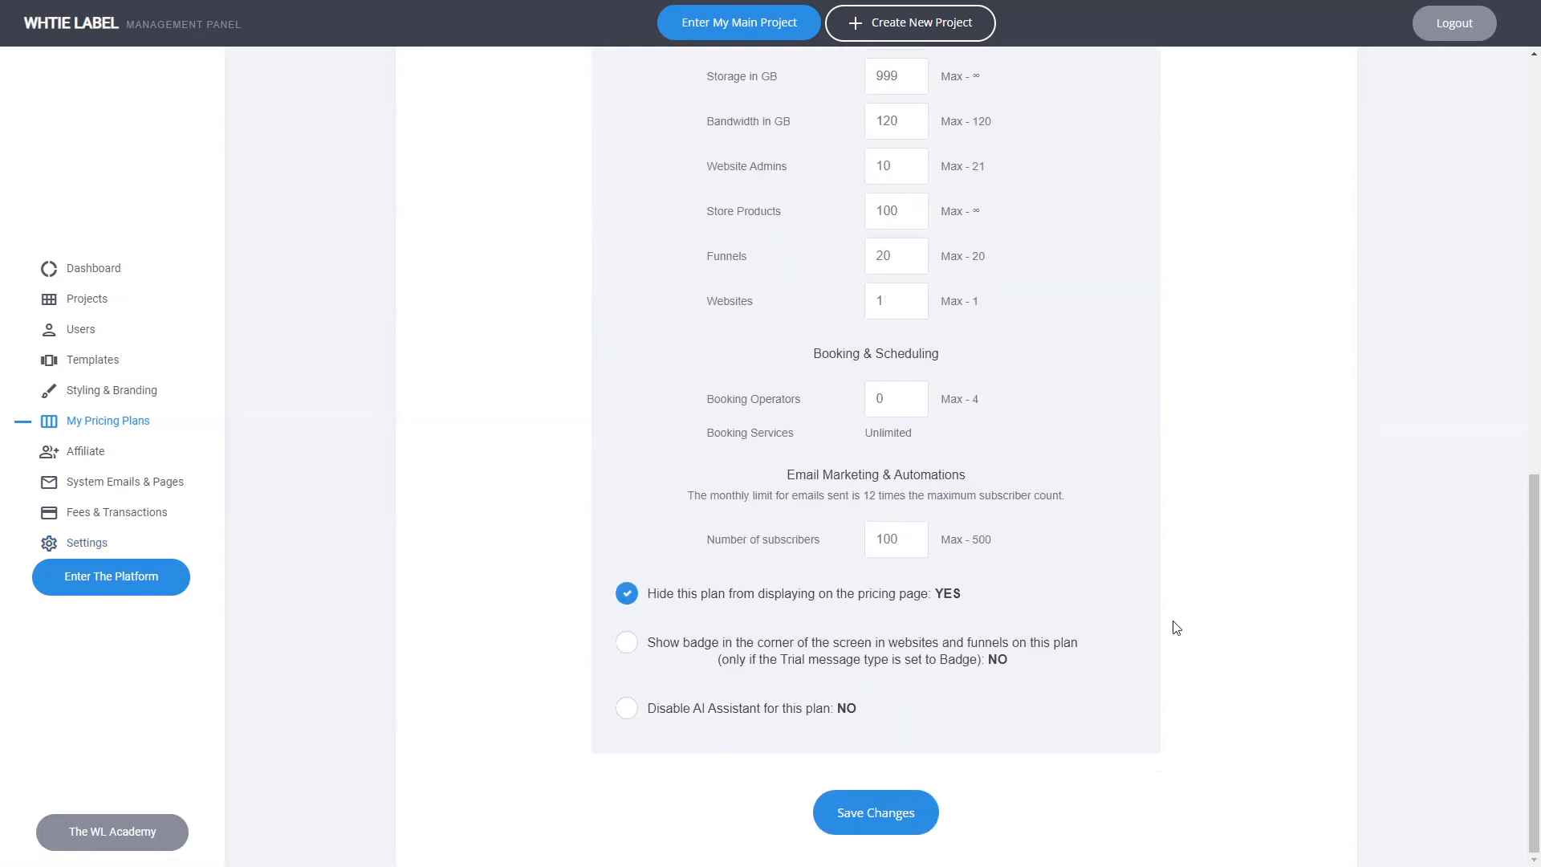